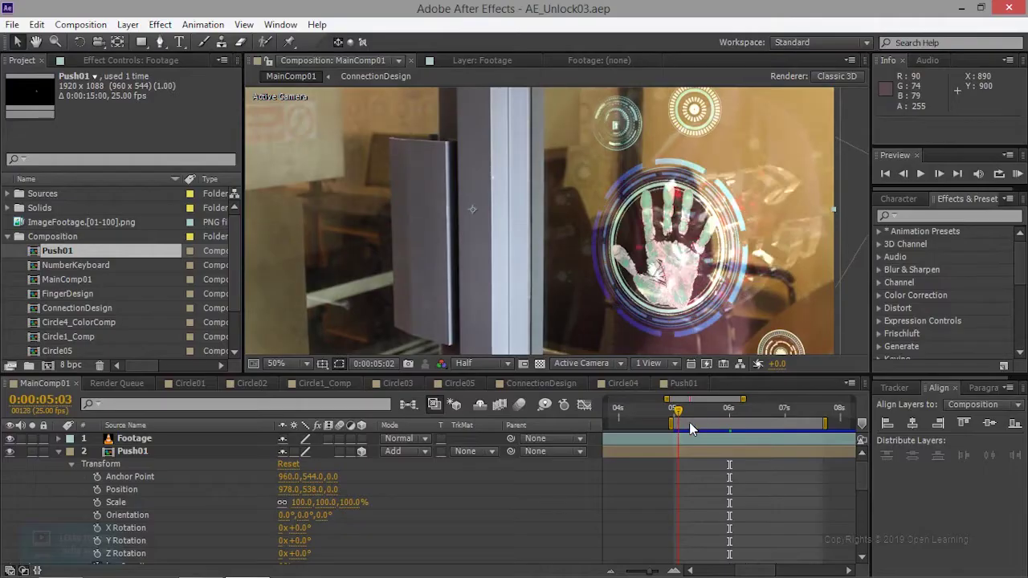
Duplicate the Push01 glow layer at the six-second finger press
drag(689, 422, 762, 426)
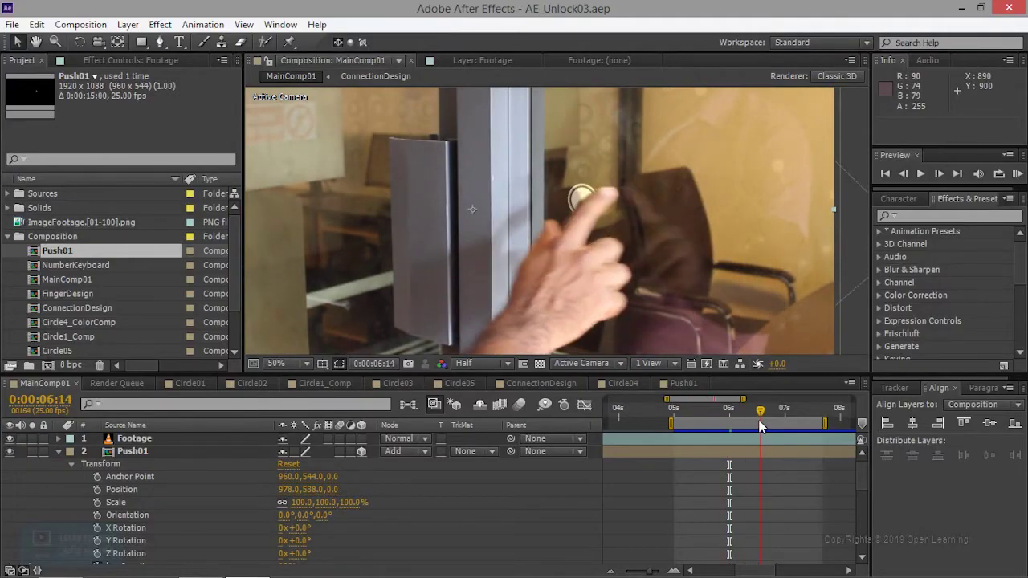
click(133, 452)
key(ctrl+d)
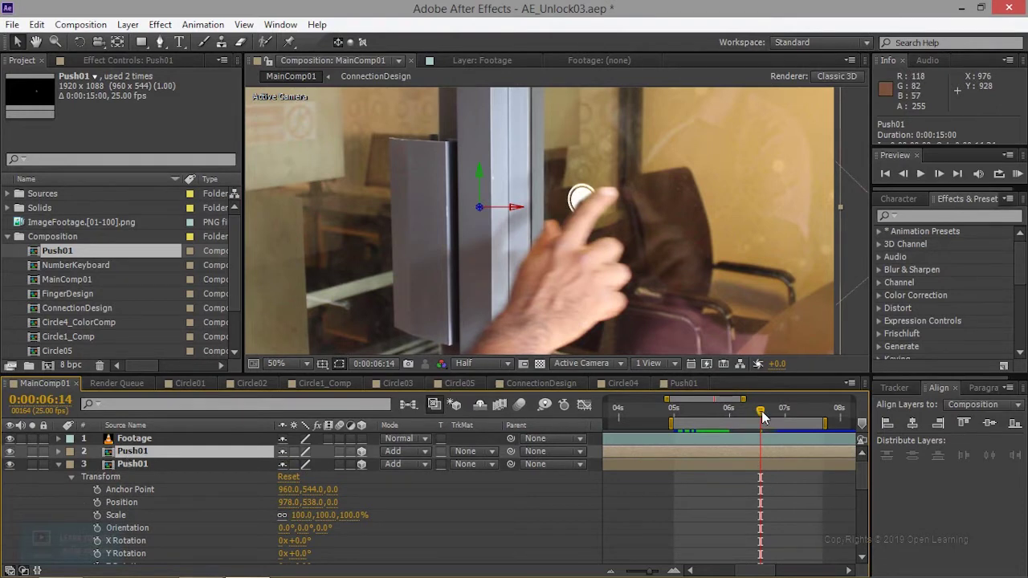
Find the finger-touch frame near six seconds with the duplicate Push01 hidden and the full 15-second timeline shown
drag(763, 417, 770, 411)
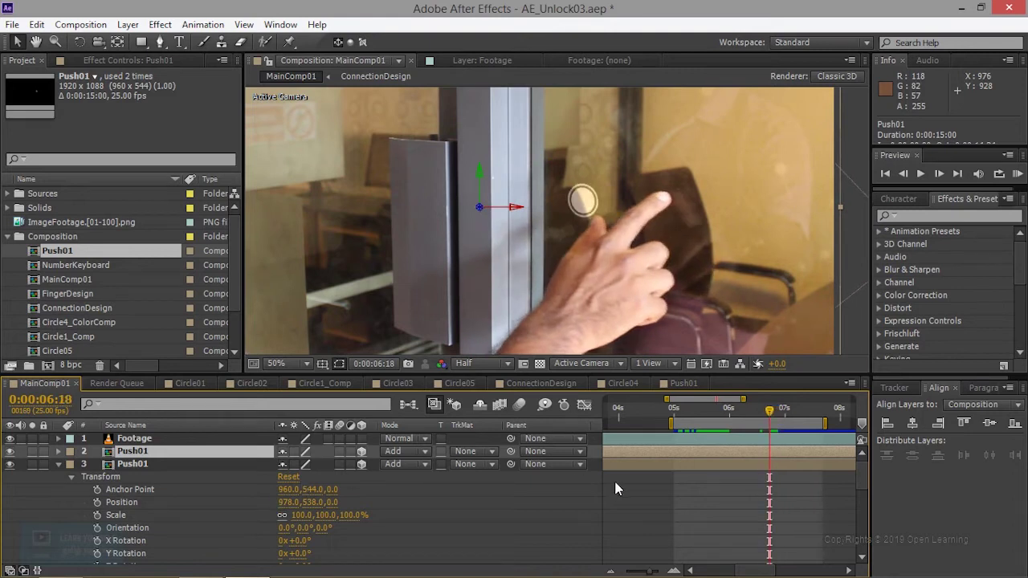
drag(768, 419, 741, 424)
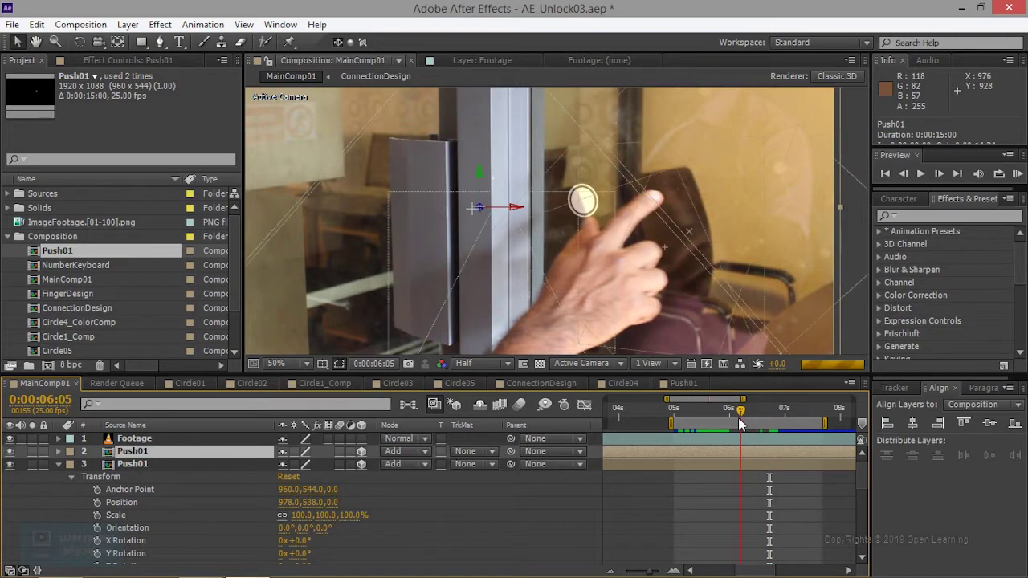
click(10, 463)
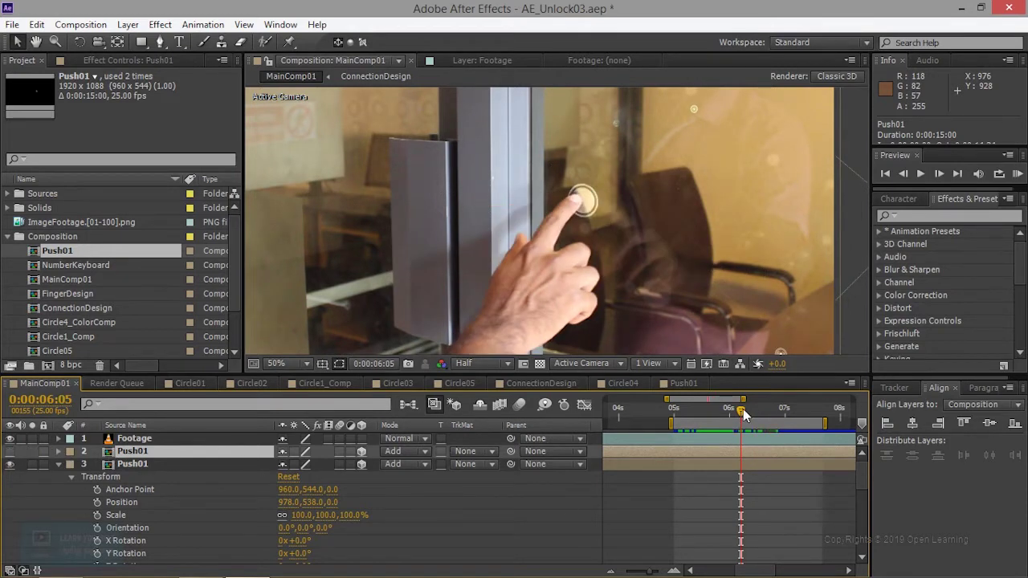
drag(743, 413, 730, 413)
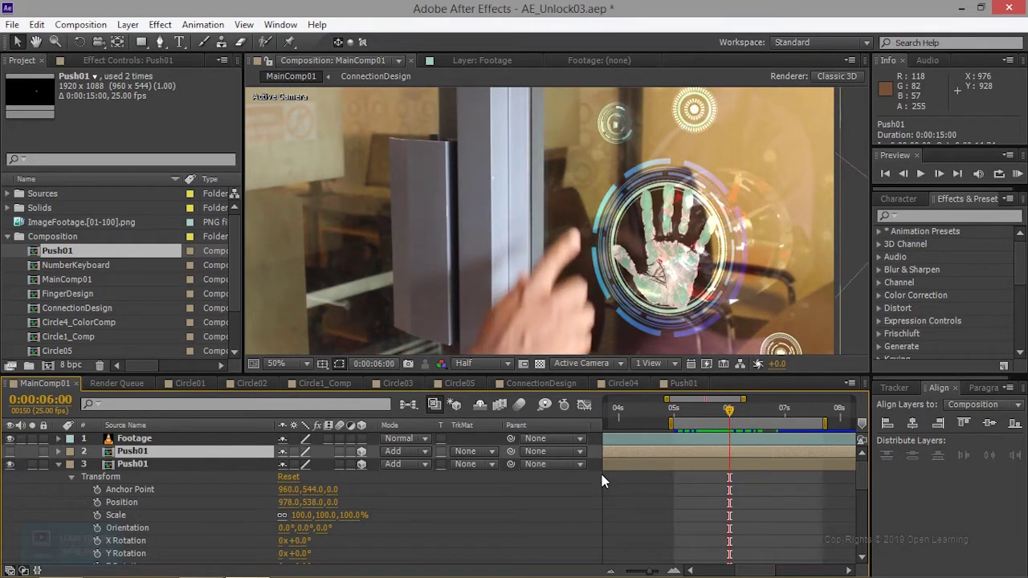
drag(653, 572, 602, 574)
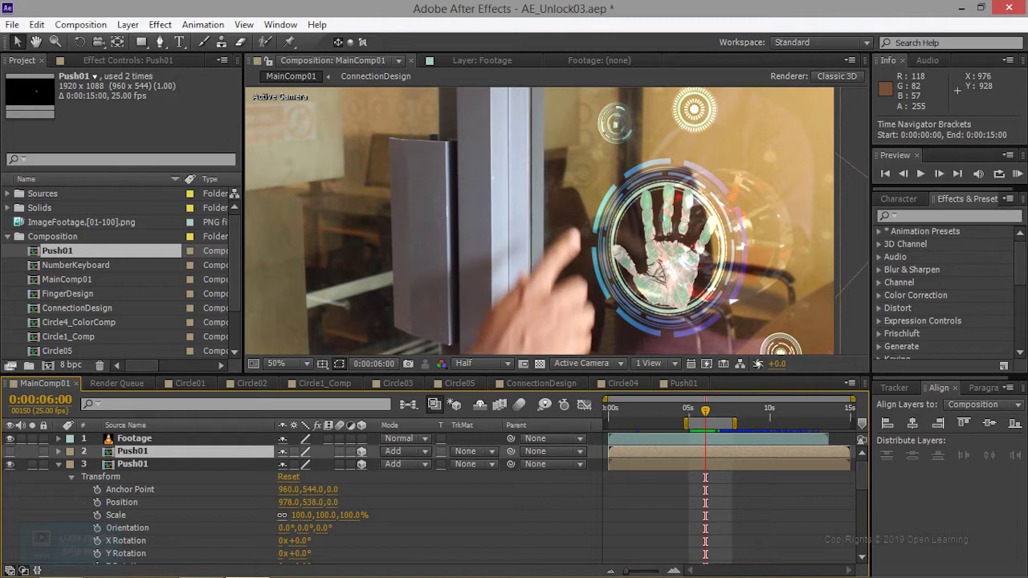
Trim the duplicate Push01's end point to about two seconds around the finger press
click(132, 463)
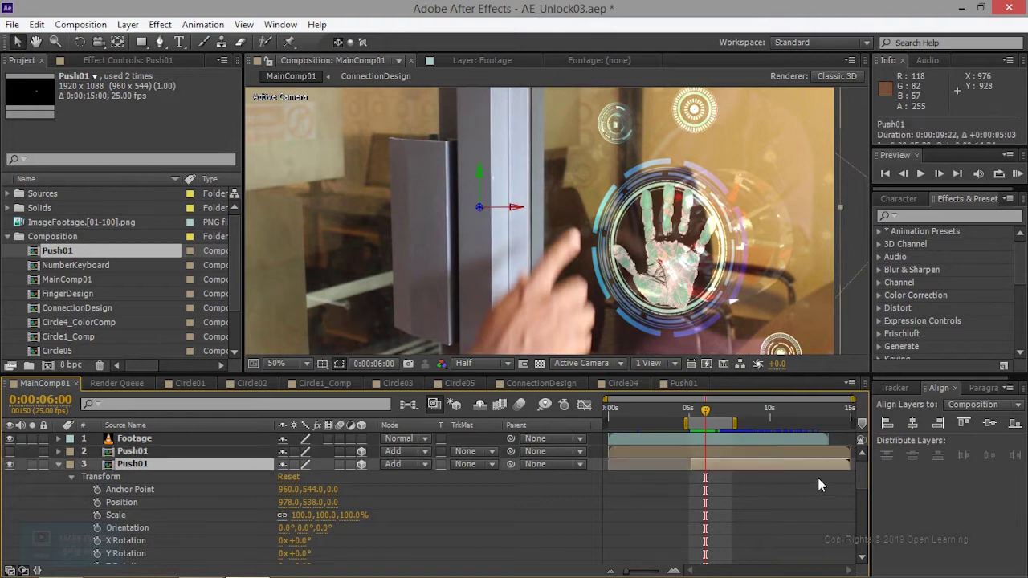
drag(849, 464, 748, 464)
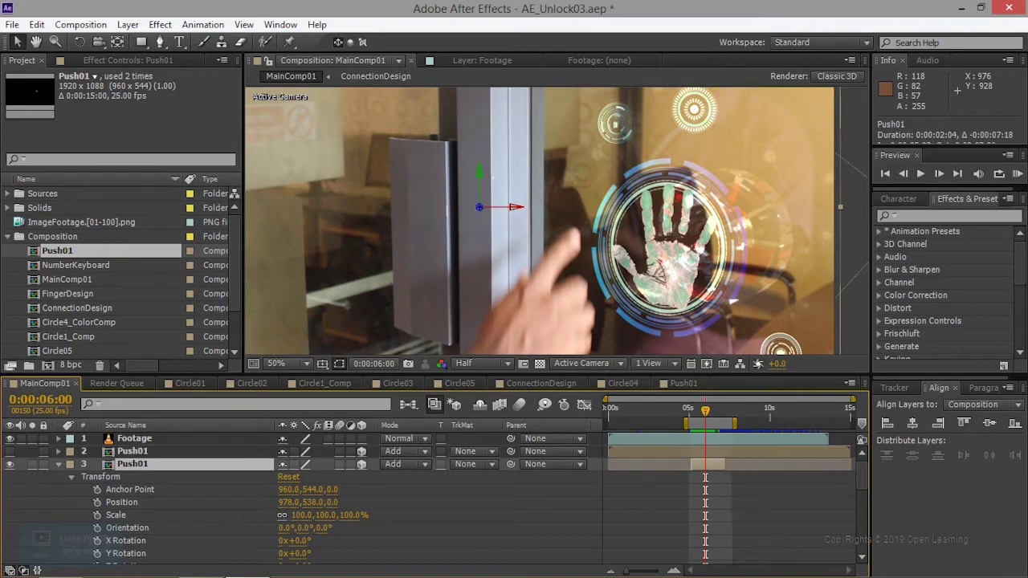
drag(703, 417, 708, 426)
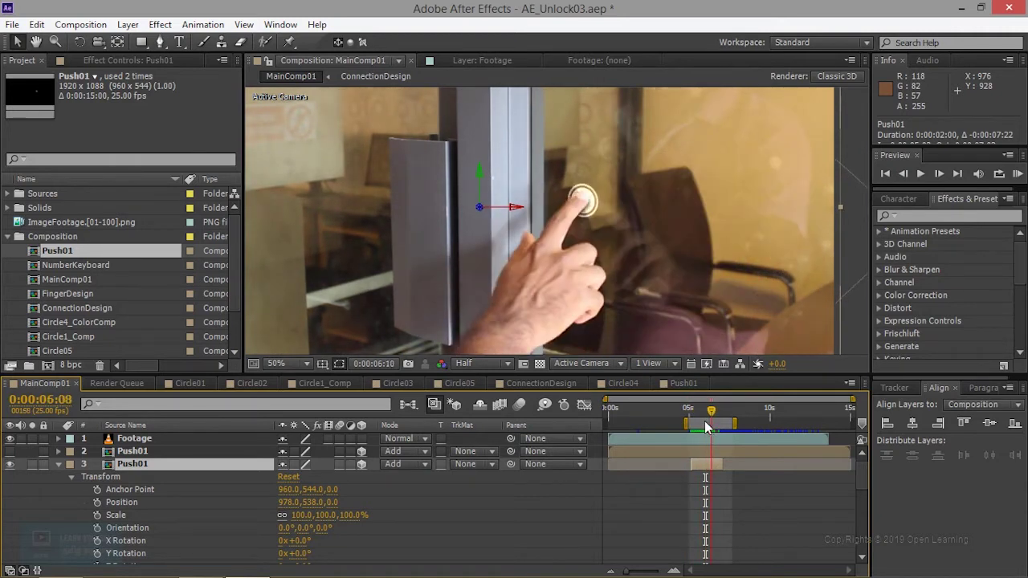
drag(710, 415, 718, 420)
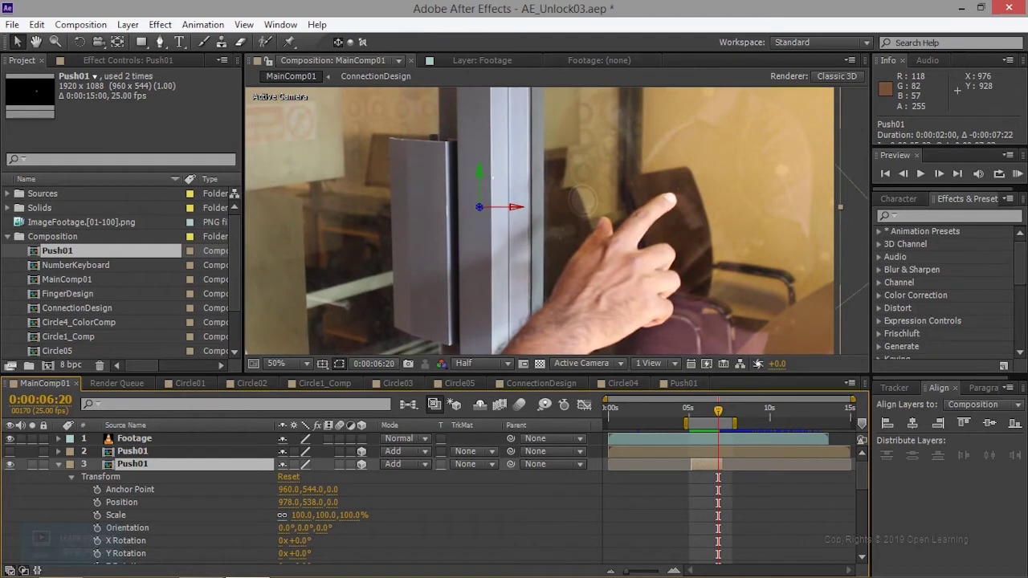
drag(721, 464, 725, 464)
drag(718, 419, 703, 420)
click(133, 452)
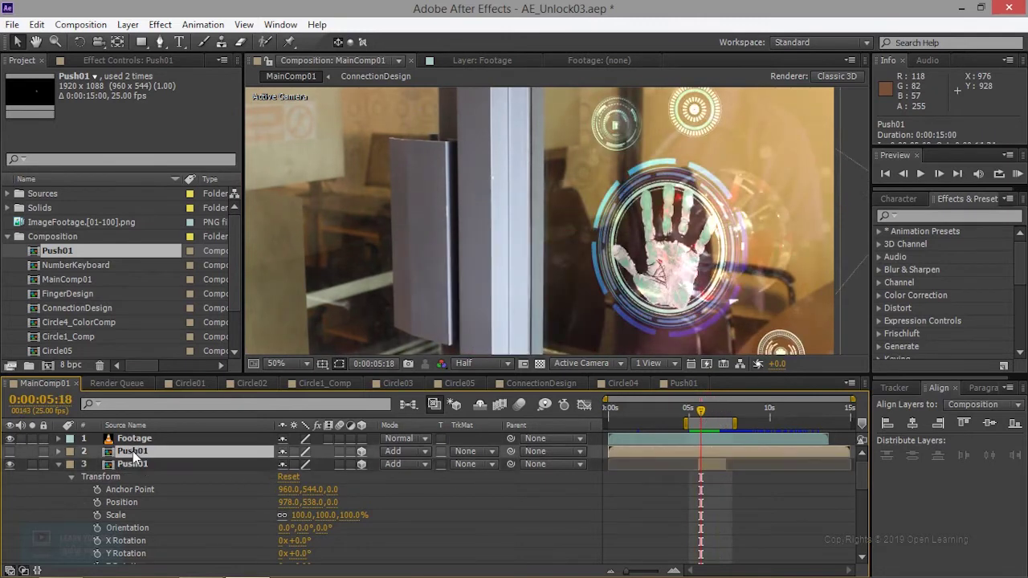
Replace the full-length Push01 with a copy of the trimmed one, shifted later to the second press
key(Delete)
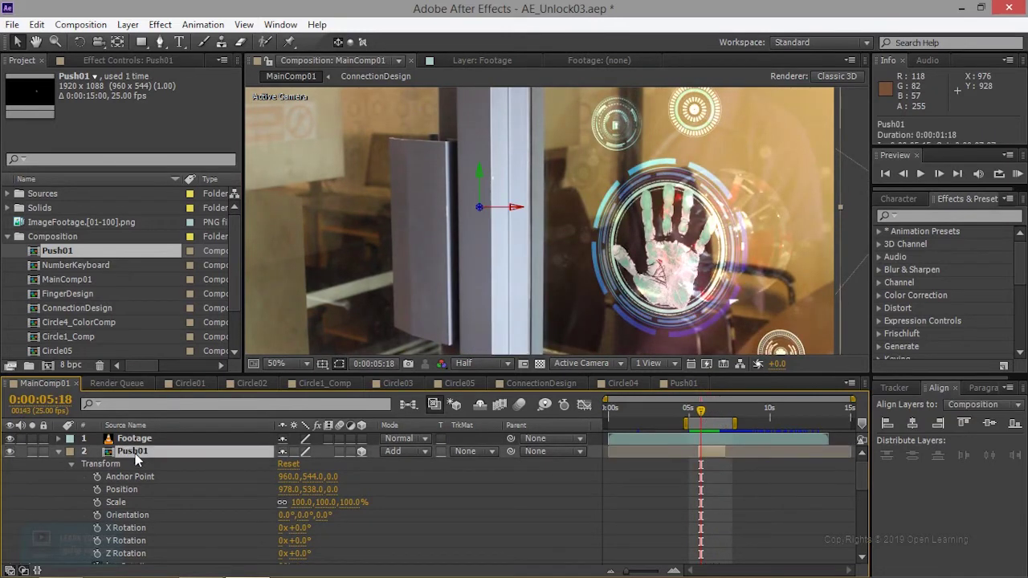
key(ctrl+d)
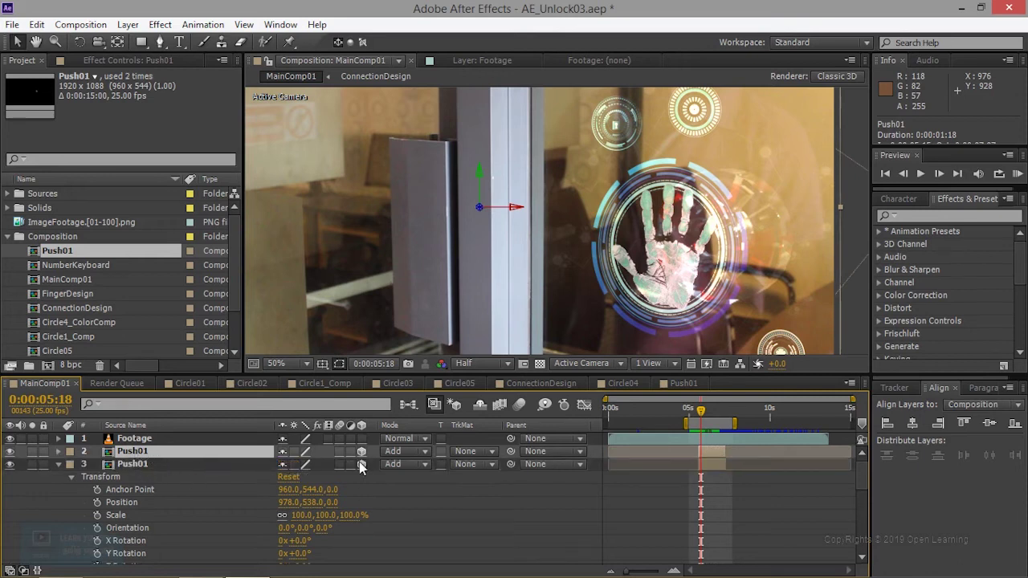
drag(712, 456, 736, 453)
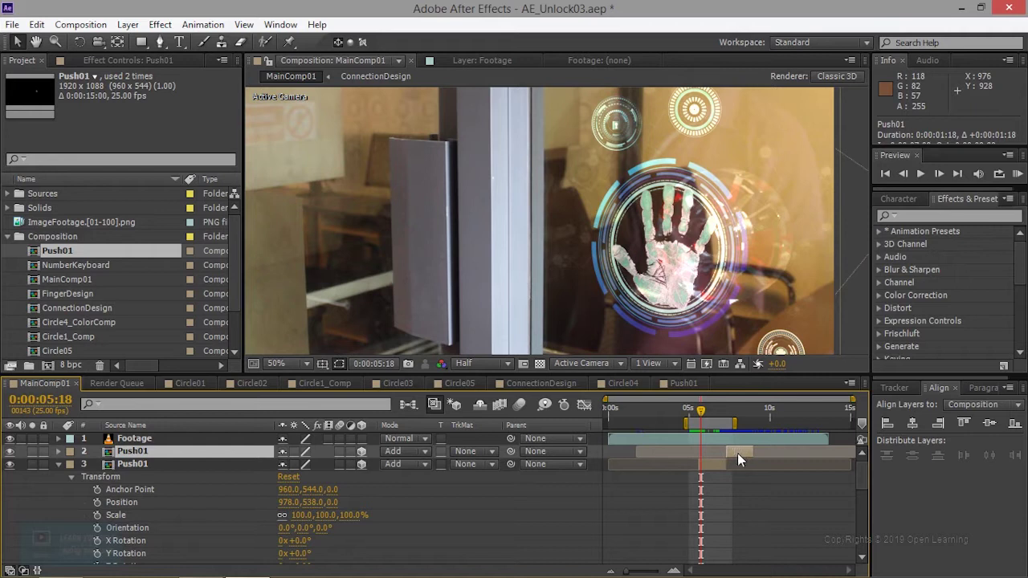
drag(711, 411, 720, 418)
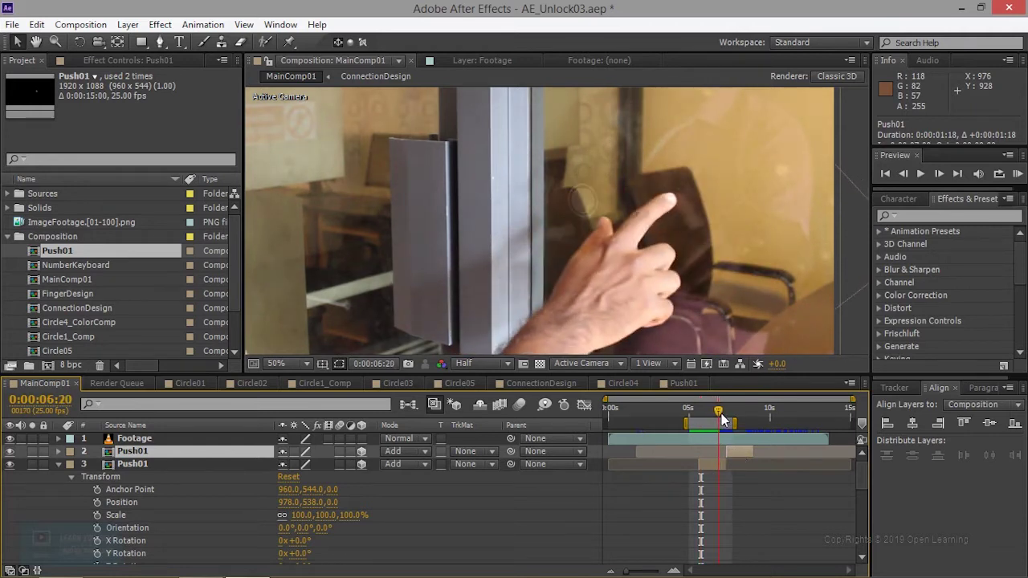
drag(736, 451, 725, 451)
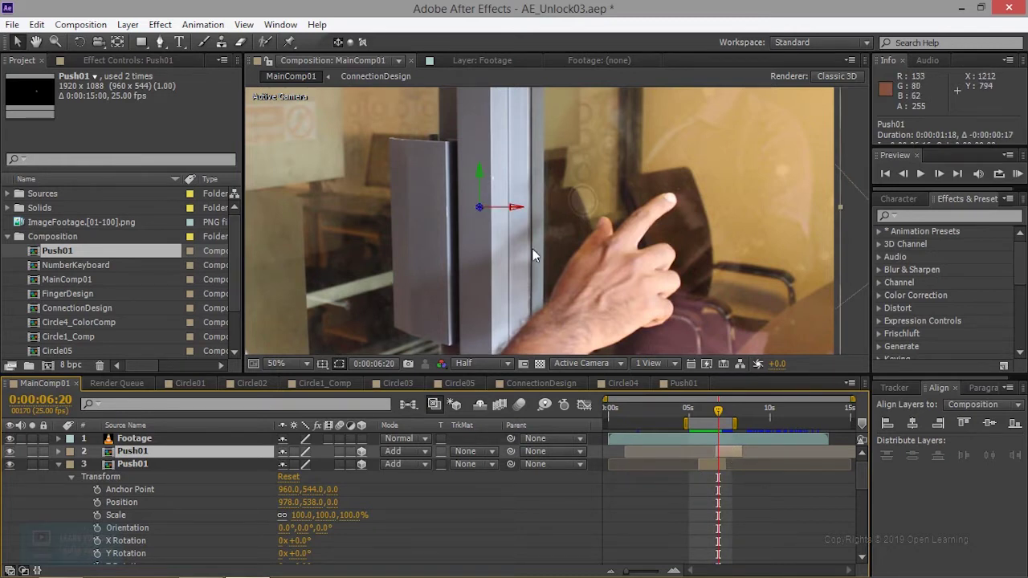
Move the second glow right onto the fingertip and fine-tune its timing
mouse_move(575, 218)
mouse_down()
mouse_move(617, 217)
mouse_move(603, 208)
mouse_up()
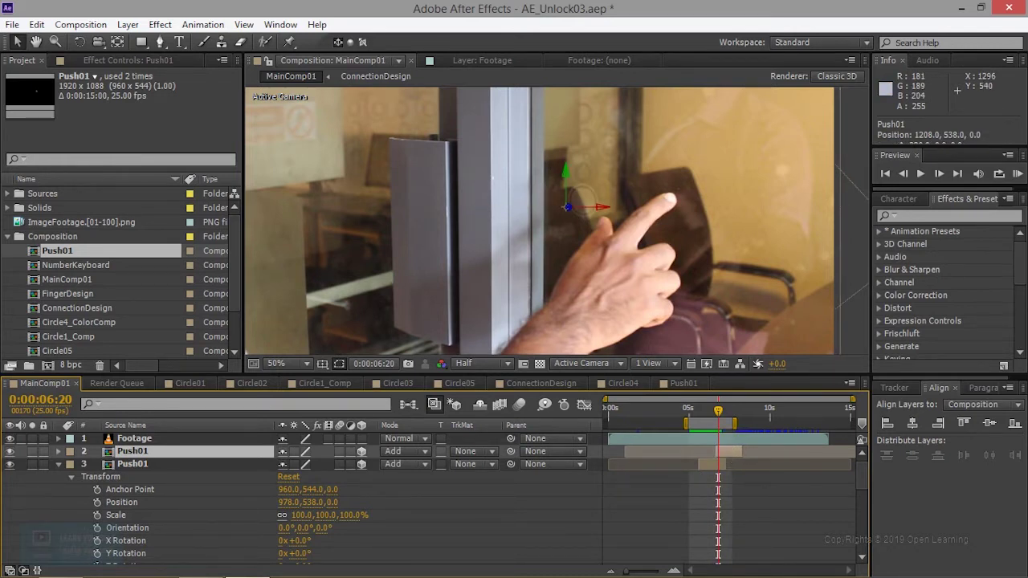
click(44, 480)
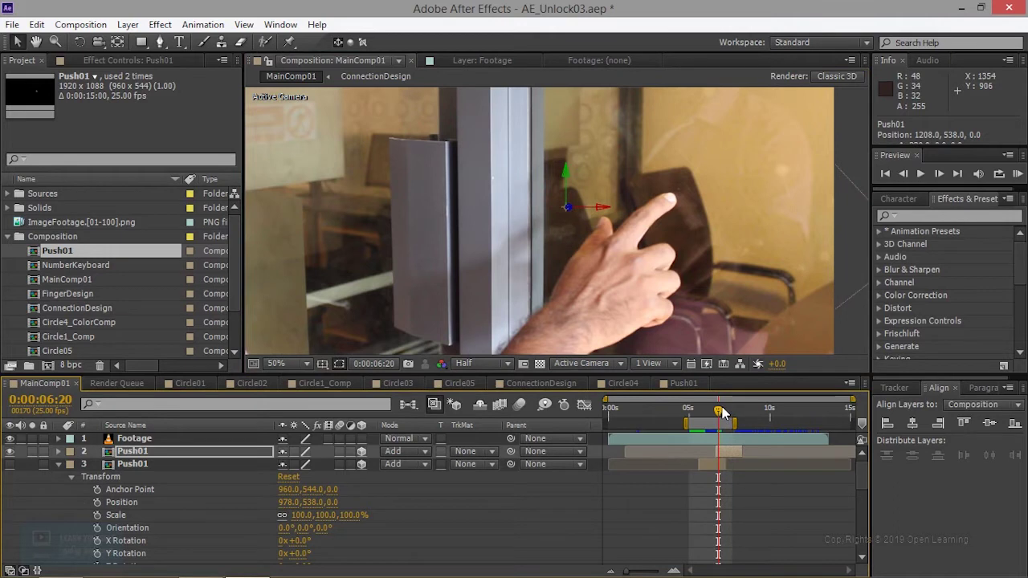
mouse_move(723, 414)
mouse_down()
mouse_move(741, 416)
mouse_move(728, 413)
mouse_up()
drag(724, 455, 715, 459)
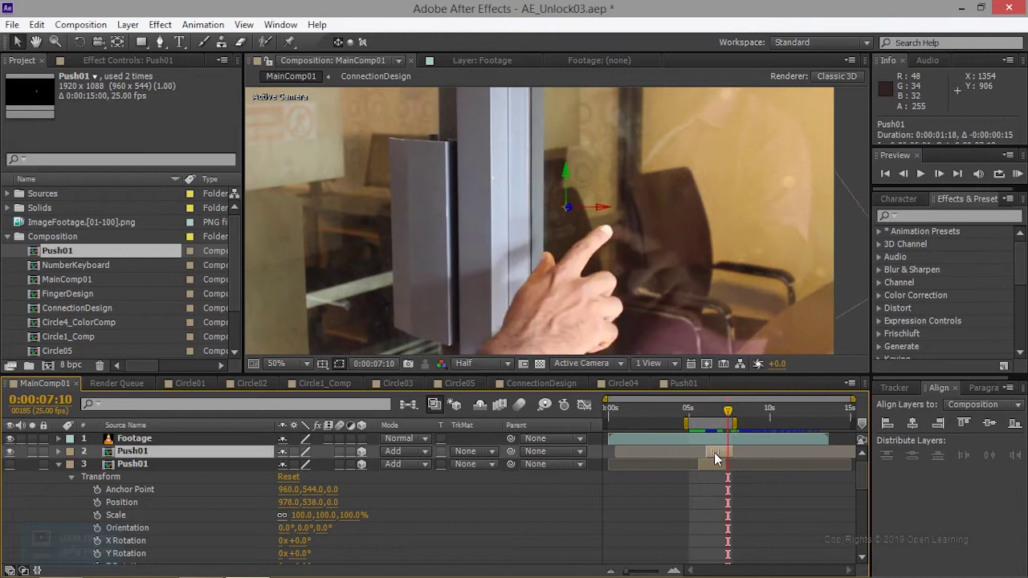
mouse_move(734, 416)
mouse_down()
mouse_move(717, 422)
mouse_move(736, 426)
mouse_move(697, 426)
mouse_up()
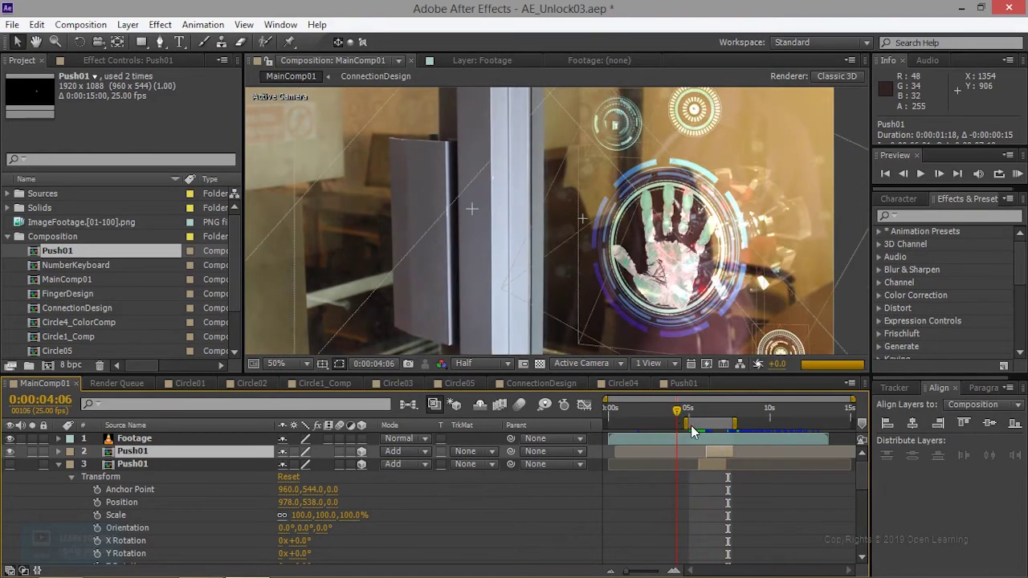
RAM-preview MainComp01 twice to check both Push01 rings at the presses
key(KP_0)
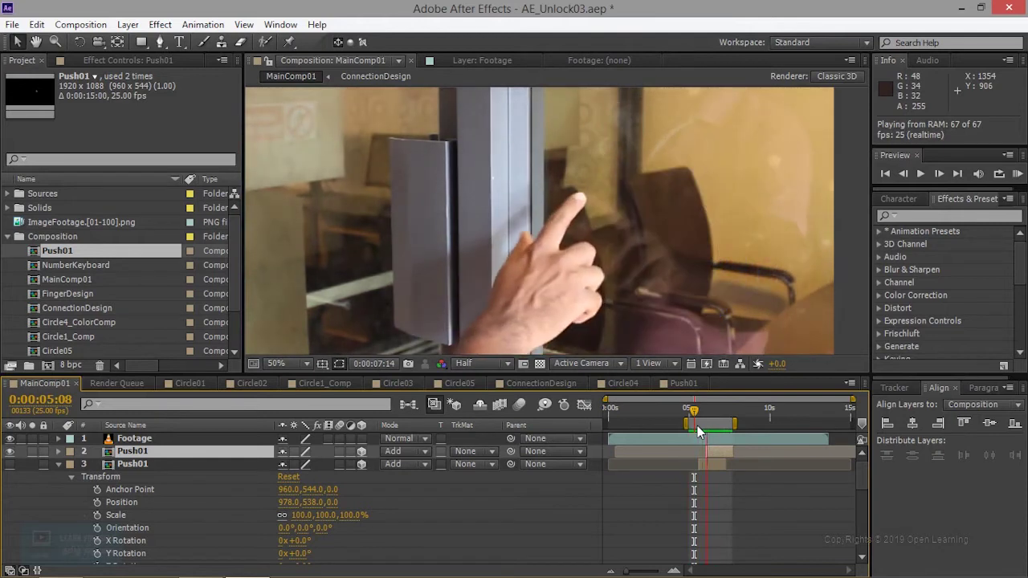
click(10, 472)
key(KP_0)
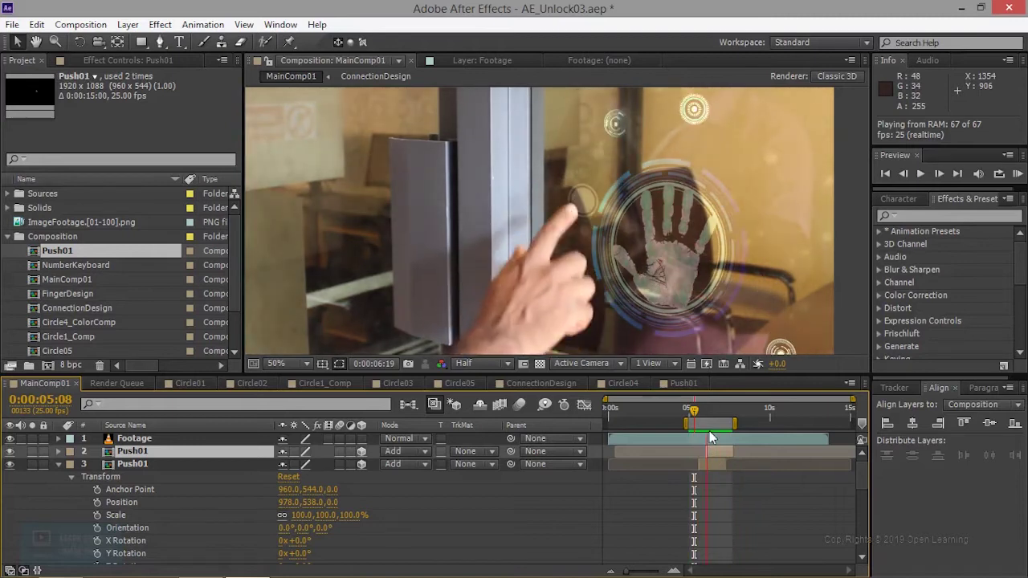
click(55, 461)
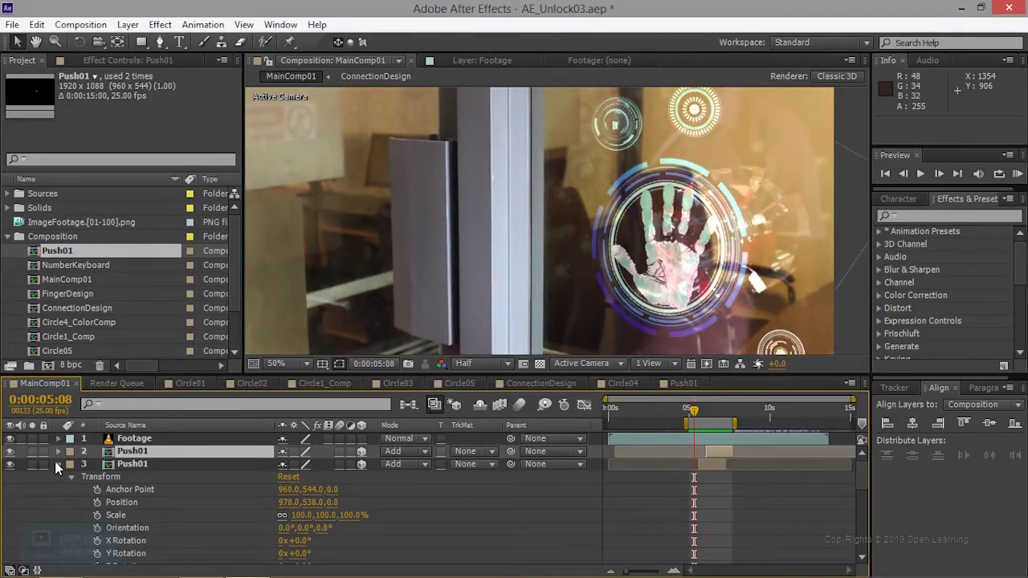
Keyframe Push01's Opacity from 0% to 100%, moving the full-opacity key to 6:17 at the finger touch
click(58, 451)
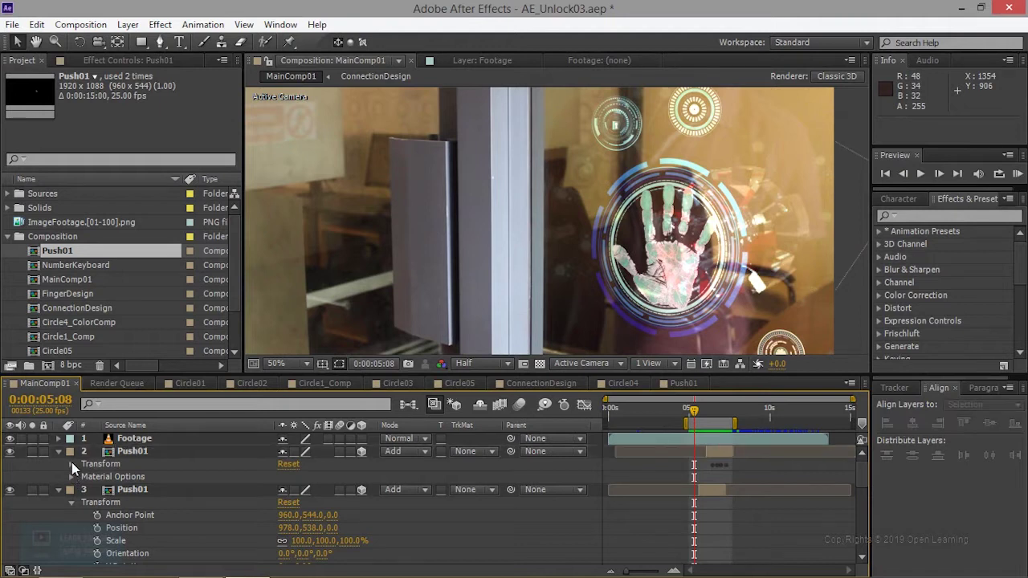
click(71, 464)
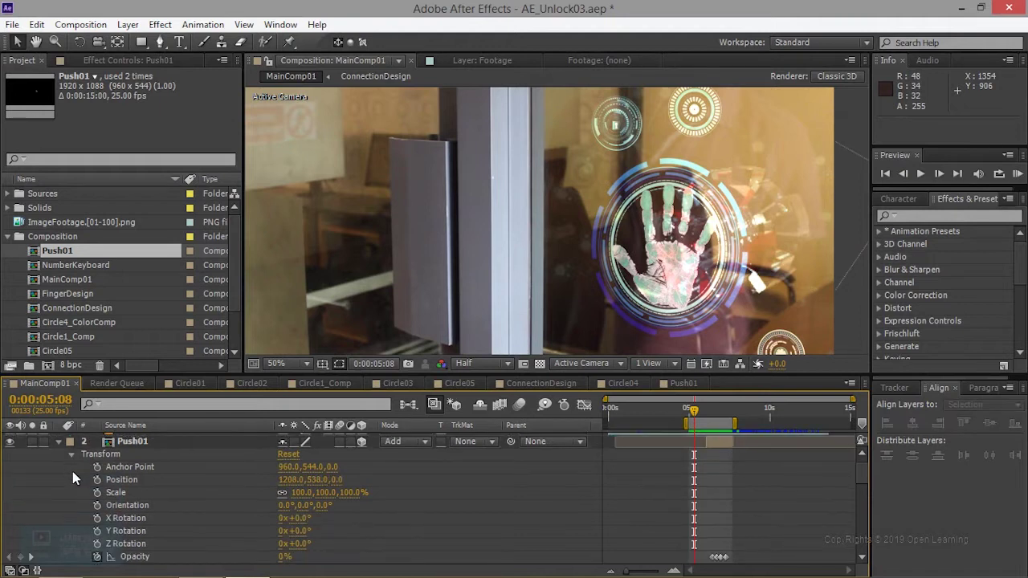
click(717, 557)
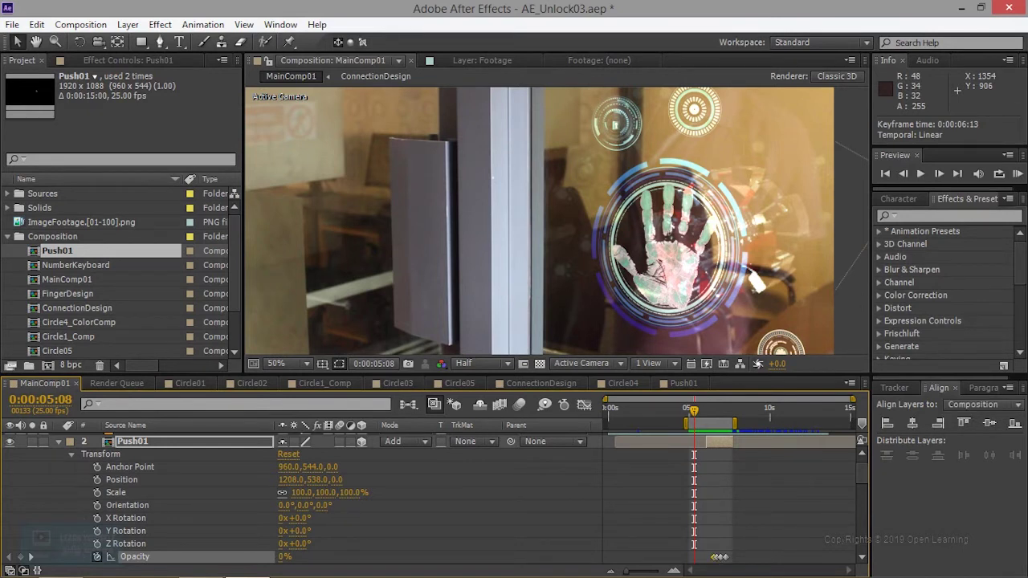
drag(700, 411, 717, 414)
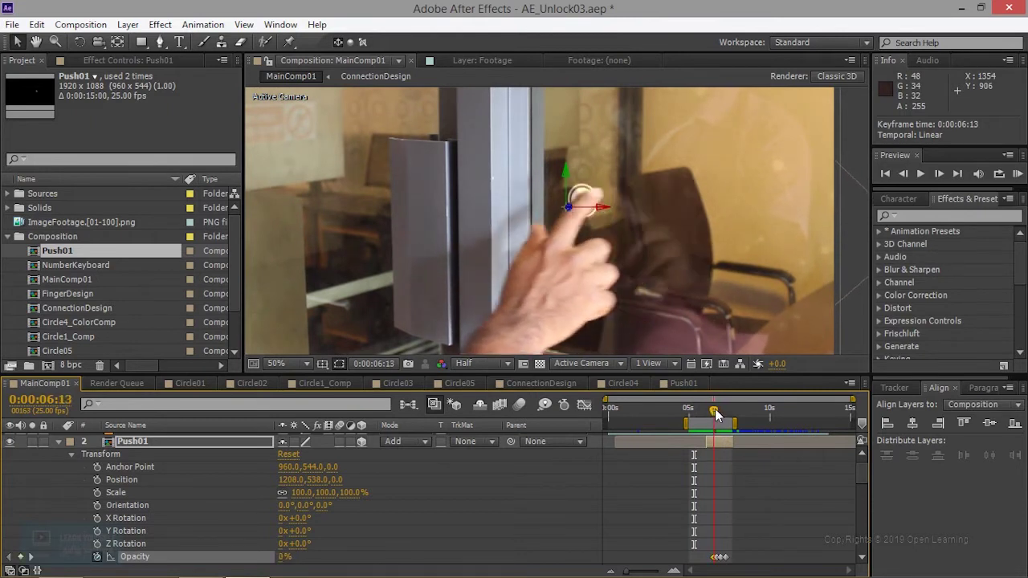
drag(717, 414, 719, 414)
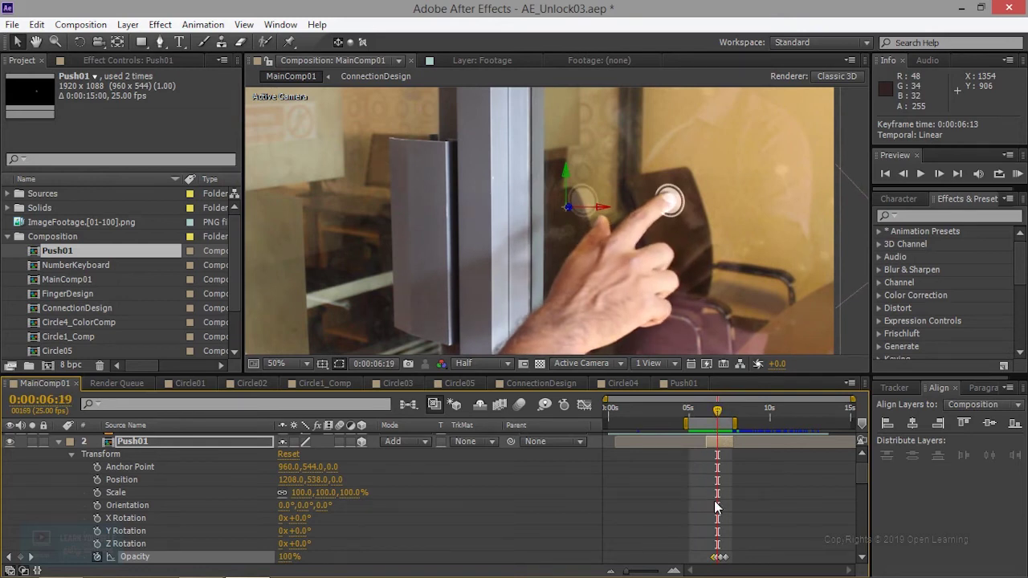
drag(719, 557, 713, 557)
drag(718, 417, 713, 421)
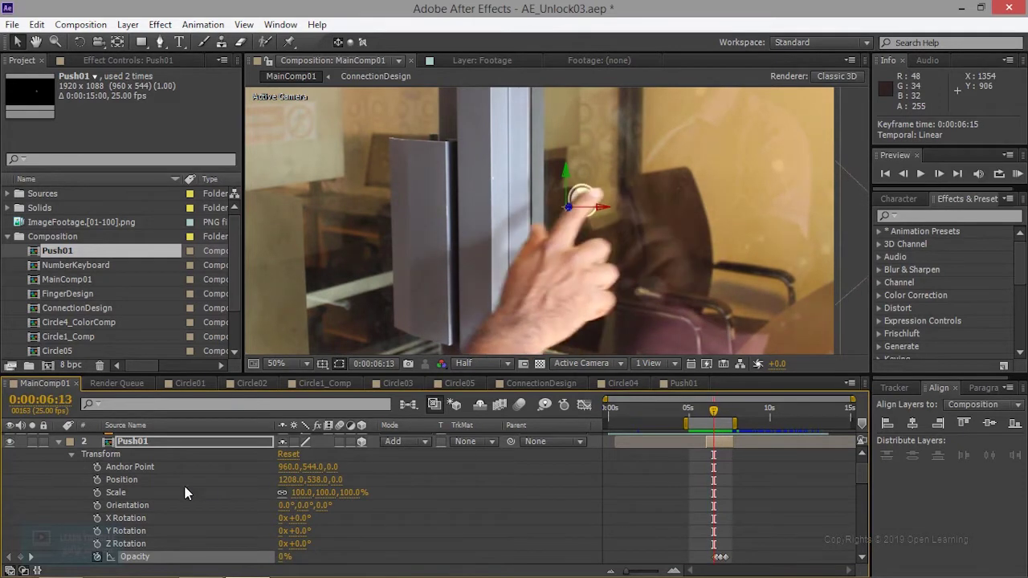
click(142, 443)
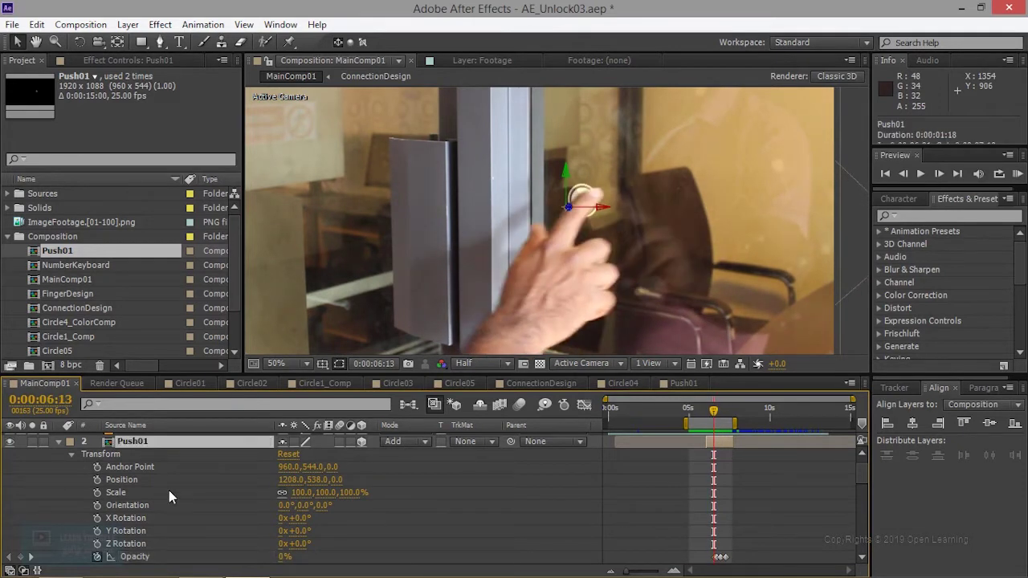
Duplicate the Push01 ring and move the copy onto the fingertip at the 7:06 press
key(ctrl+d)
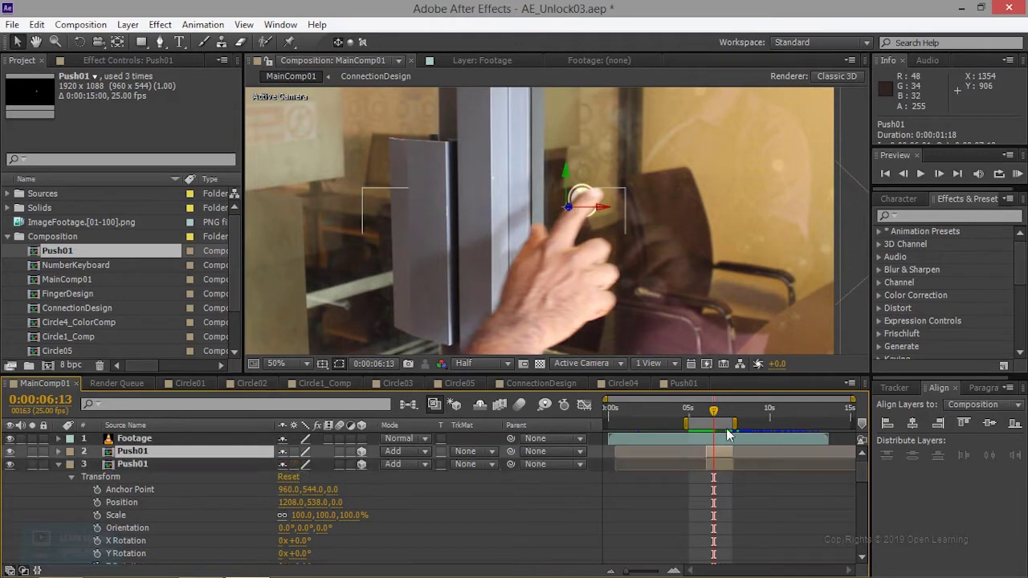
drag(714, 412, 732, 411)
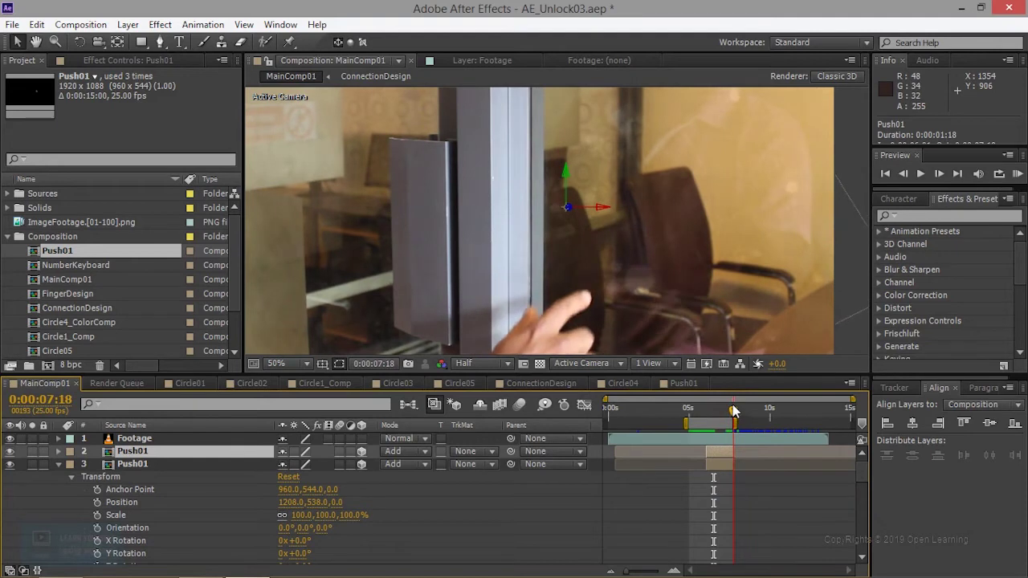
drag(732, 412, 726, 411)
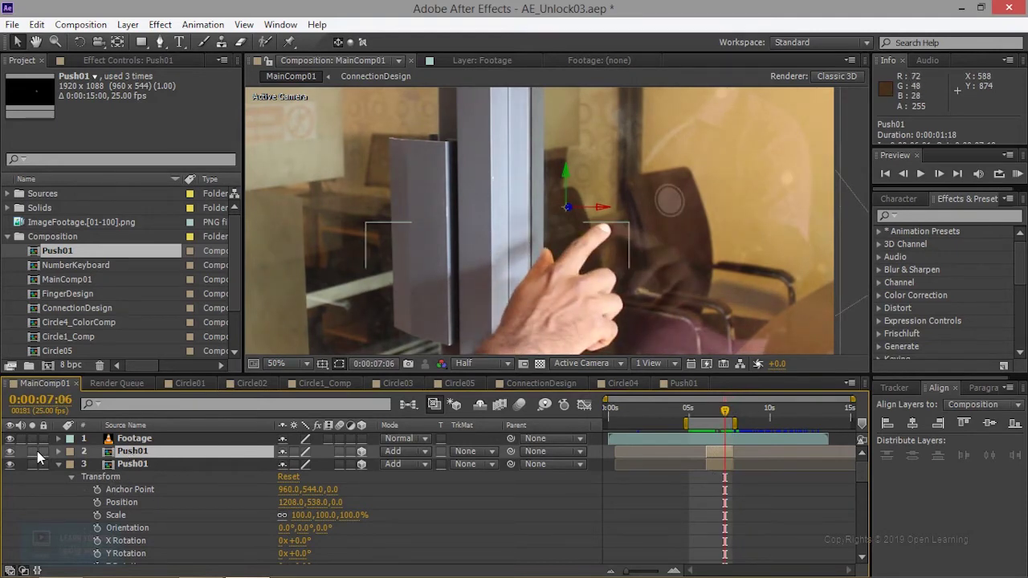
click(10, 465)
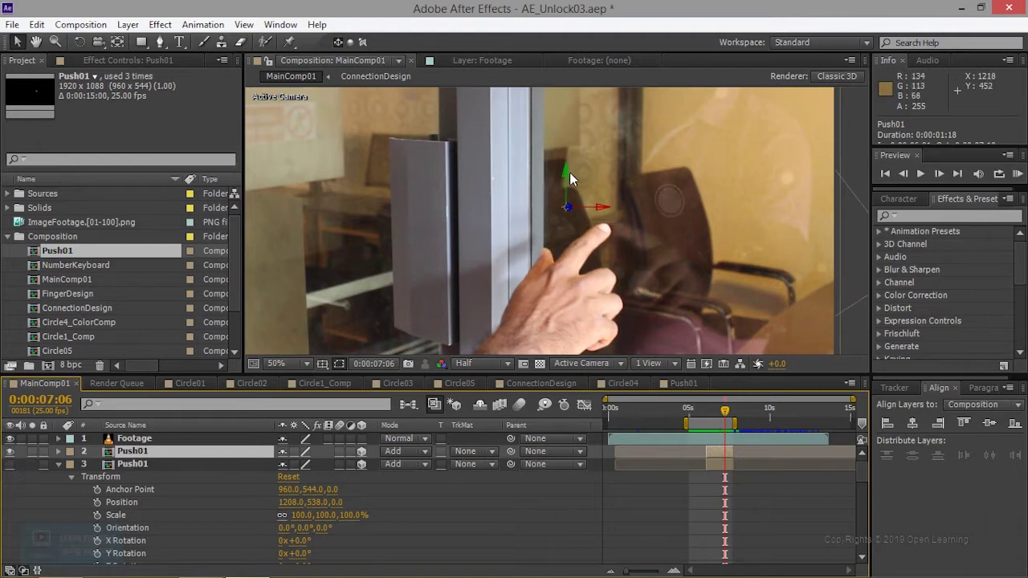
mouse_move(603, 208)
mouse_down()
mouse_move(592, 241)
mouse_move(544, 221)
mouse_up()
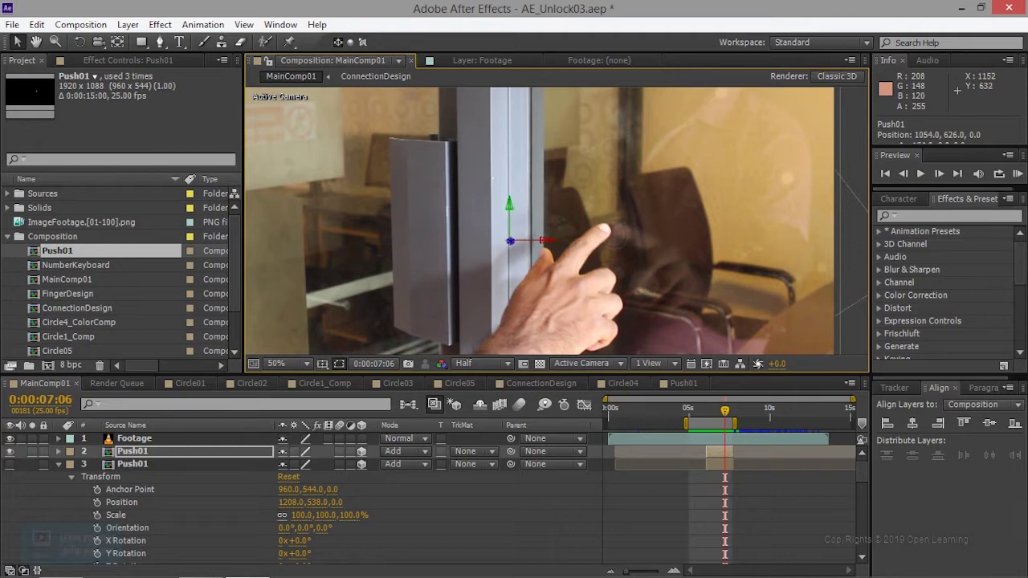
mouse_move(544, 221)
mouse_down()
mouse_move(544, 249)
mouse_move(501, 209)
mouse_up()
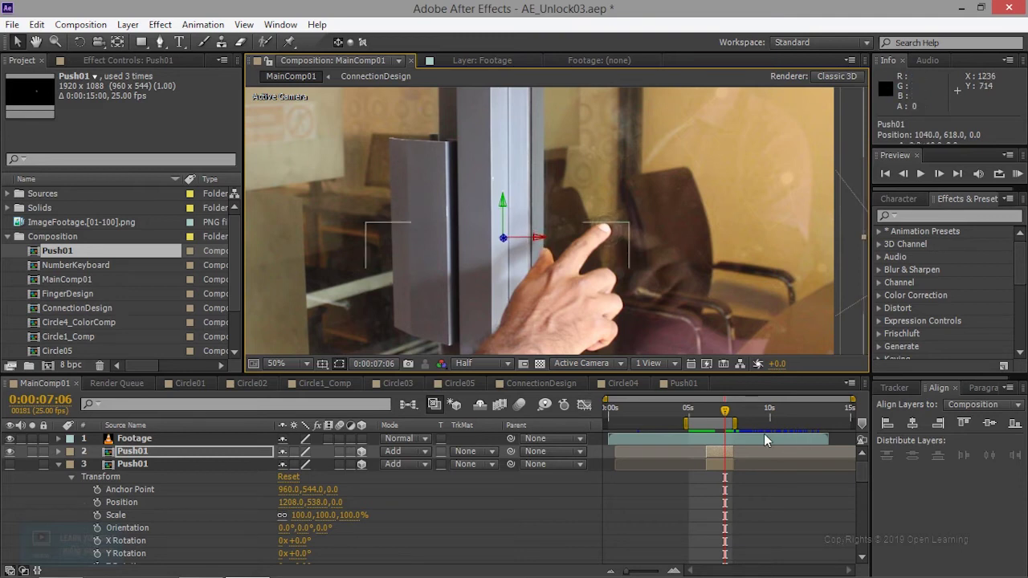
Slide the copied ring in time so its fade-in aligns with the 7:10 press
drag(726, 413, 696, 419)
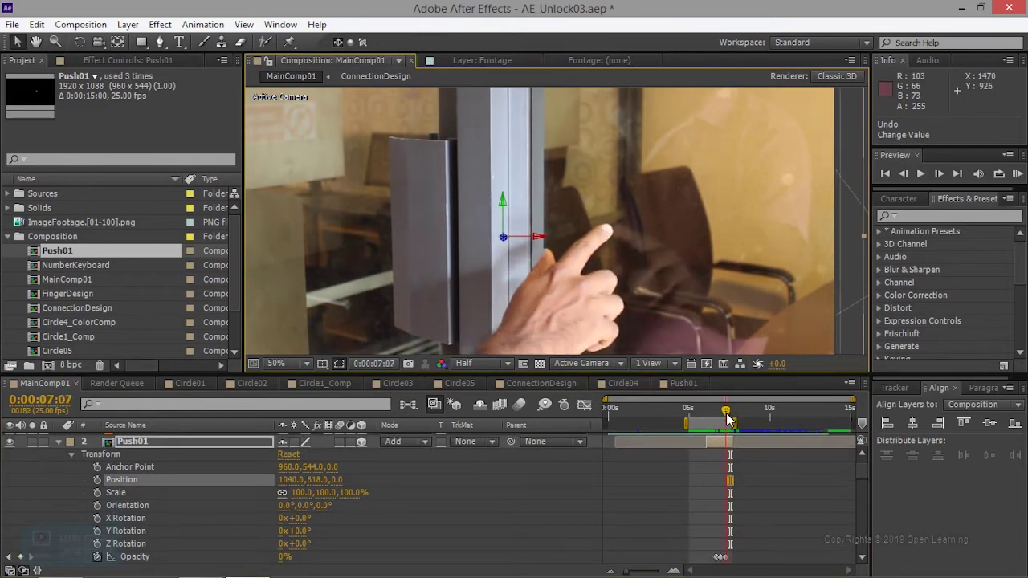
drag(696, 420, 729, 418)
drag(729, 418, 731, 418)
click(729, 418)
drag(718, 443, 731, 443)
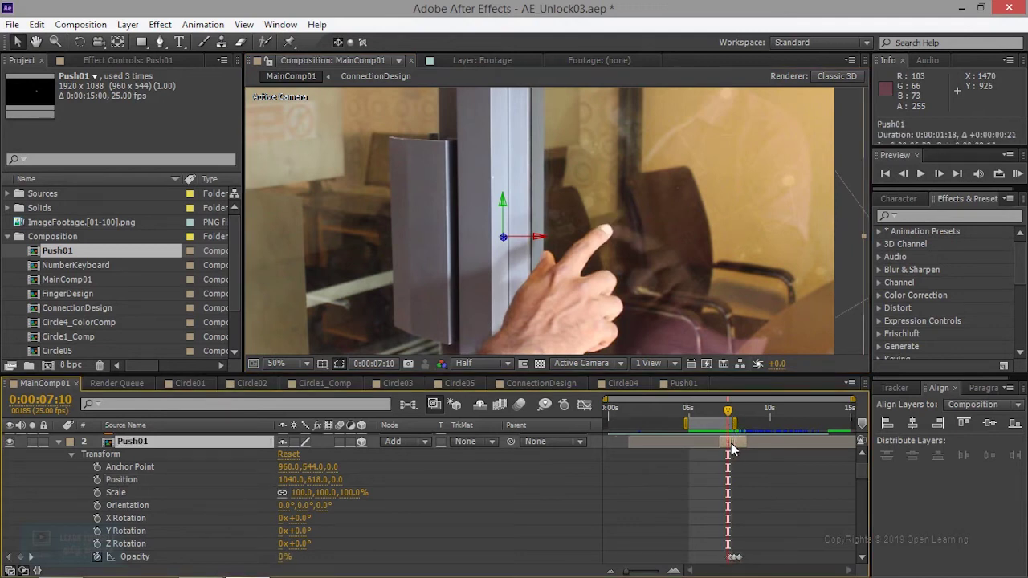
drag(731, 442, 731, 443)
drag(730, 442, 730, 443)
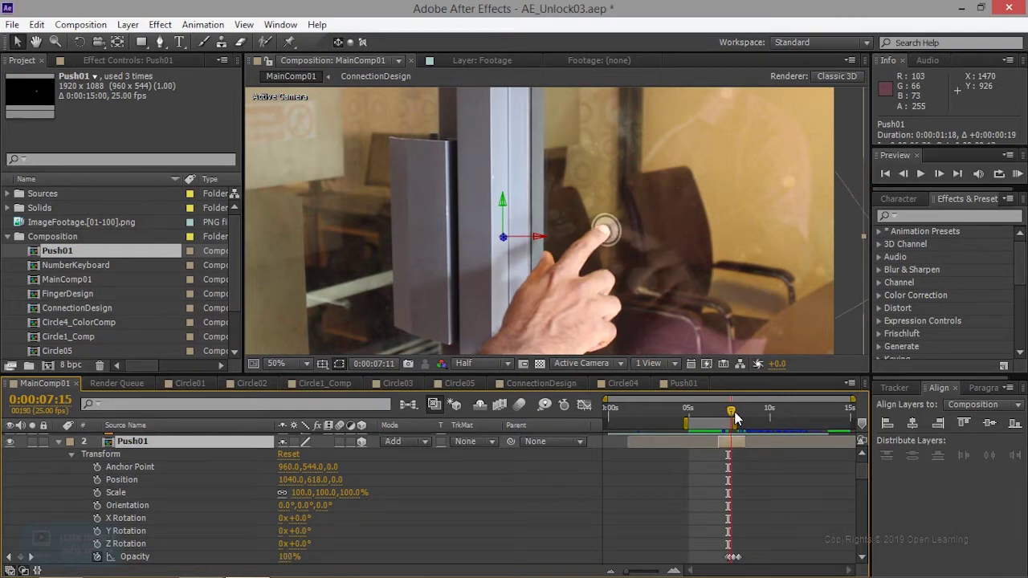
Preview both presses, widen the preview range, and locate the third press at 8:04
drag(730, 414, 711, 416)
key(space)
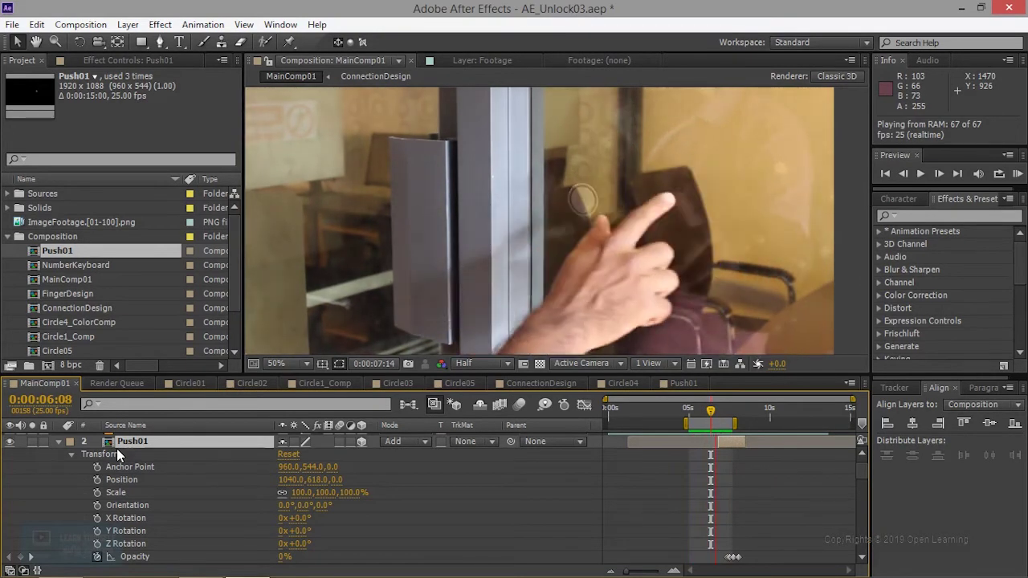
key(space)
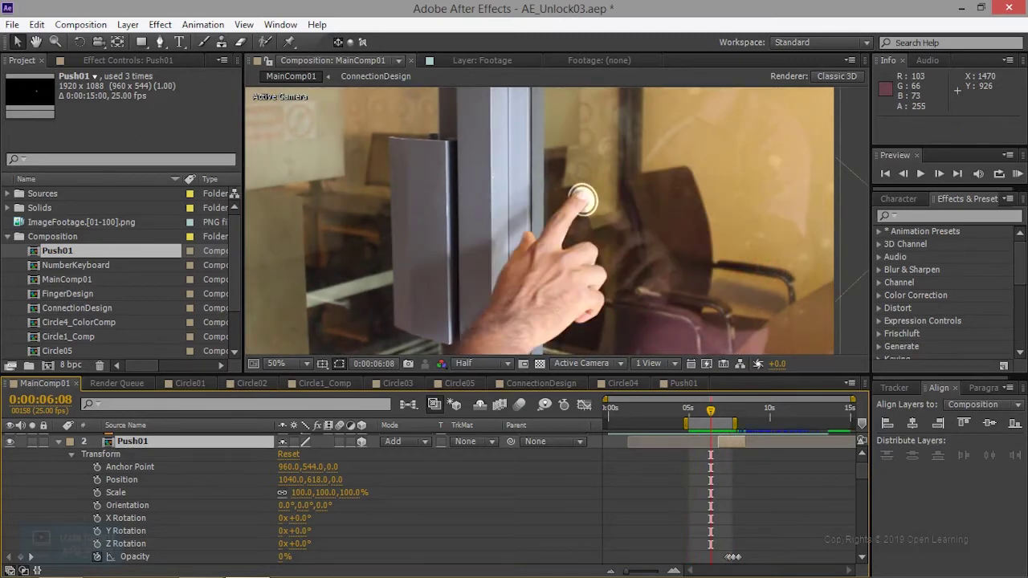
drag(710, 424, 729, 423)
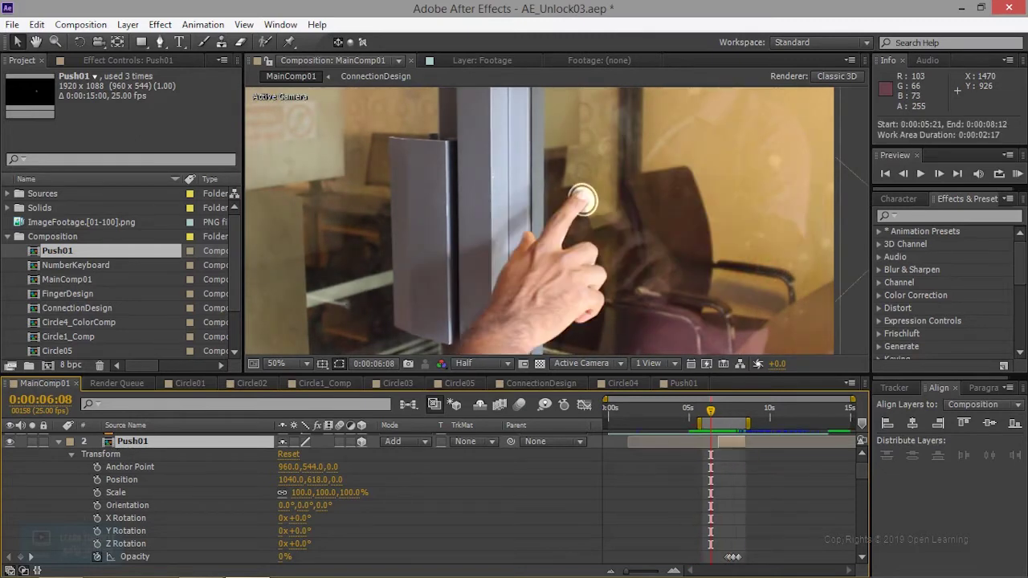
drag(712, 414, 752, 415)
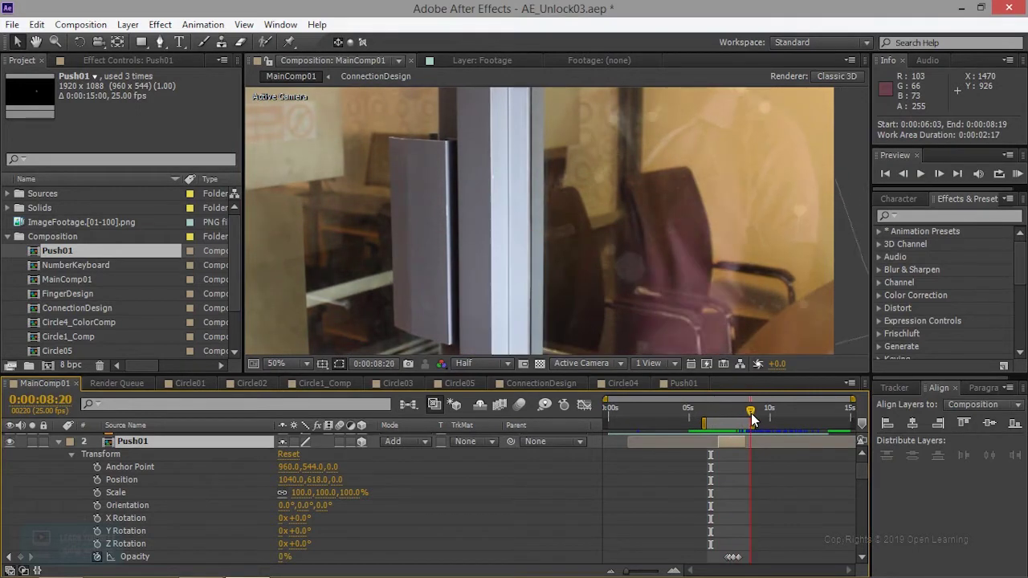
drag(752, 413, 742, 419)
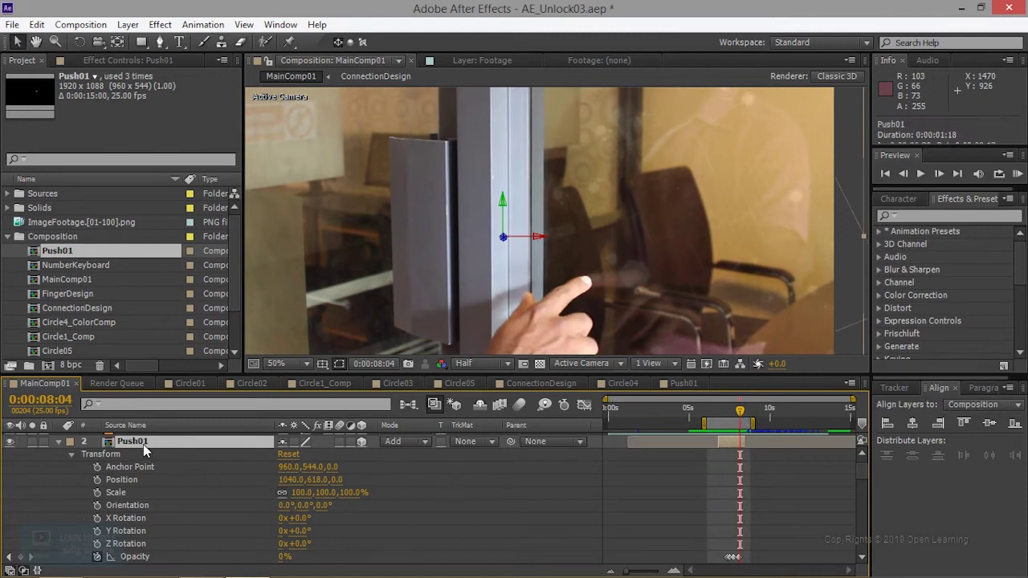
Add a third ring copy timed to the 8:04 press and positioned down over the fingertip
key(ctrl+d)
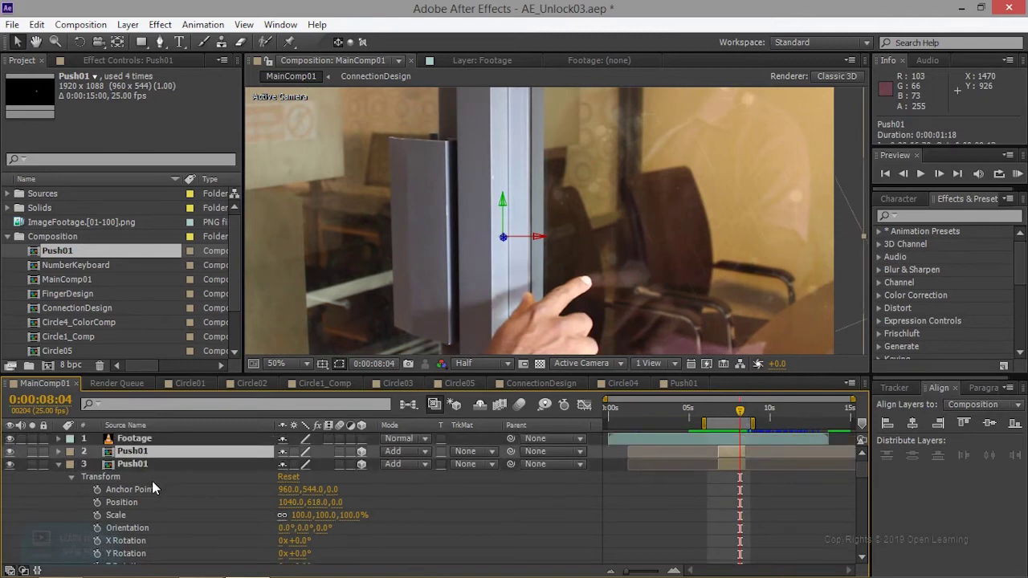
drag(734, 454, 747, 454)
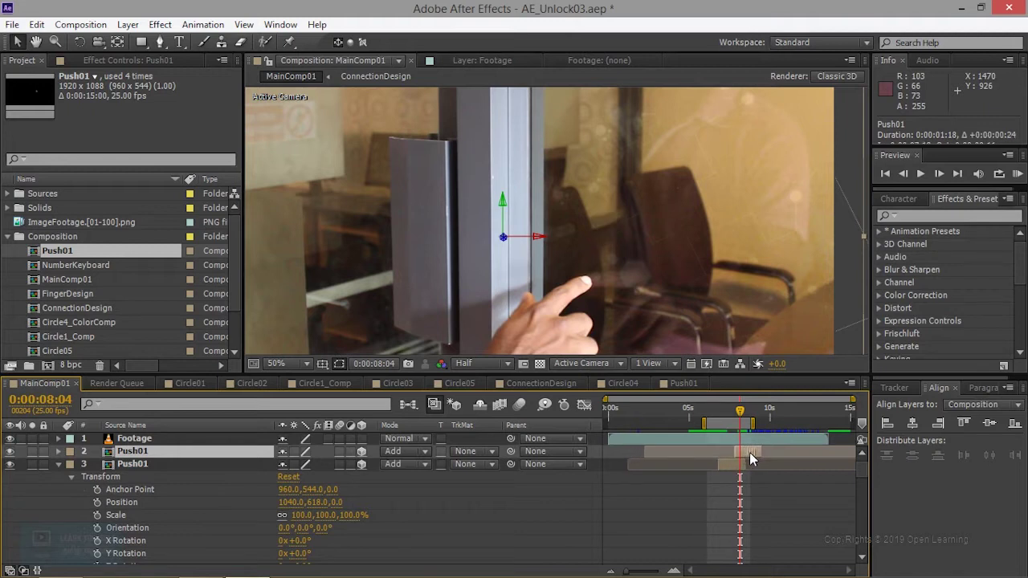
drag(748, 453, 749, 453)
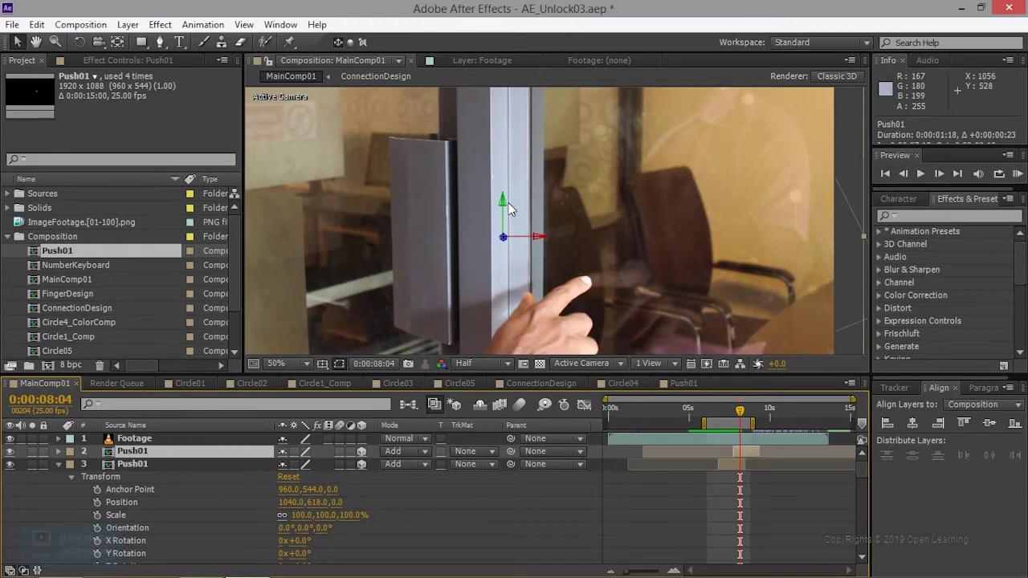
drag(751, 451, 748, 454)
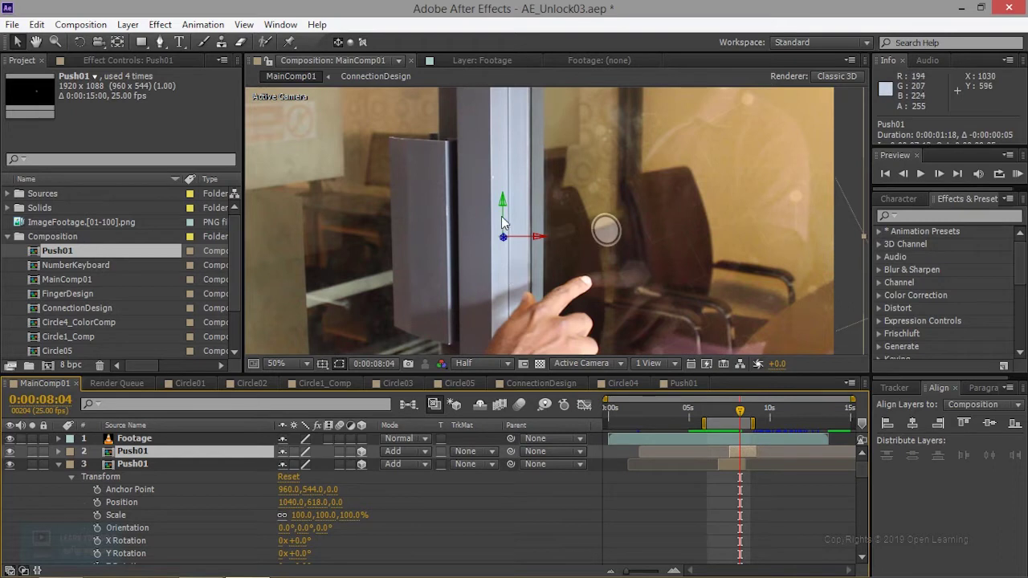
mouse_move(506, 239)
mouse_down()
mouse_move(506, 282)
mouse_move(526, 287)
mouse_up()
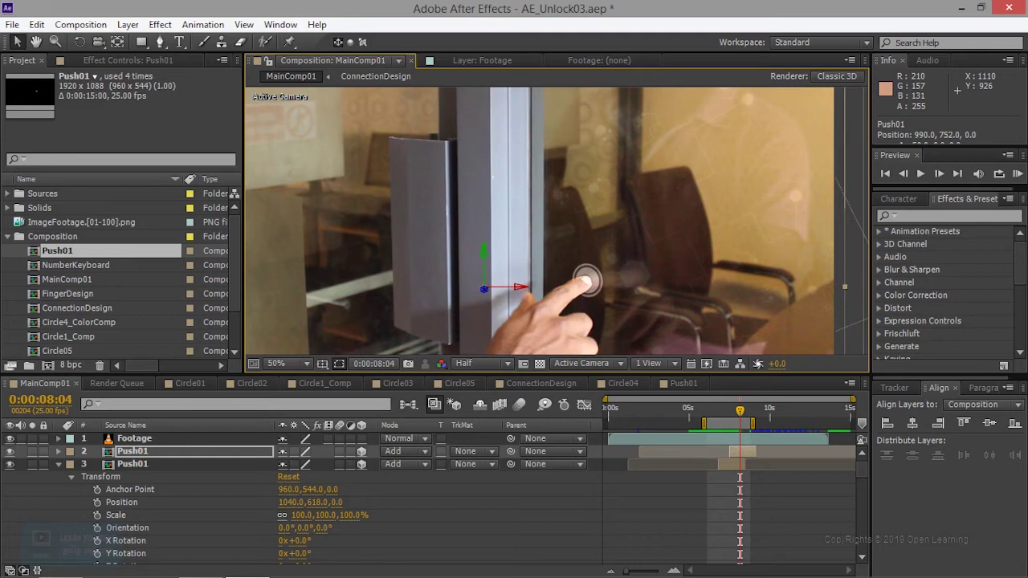
drag(752, 423, 768, 423)
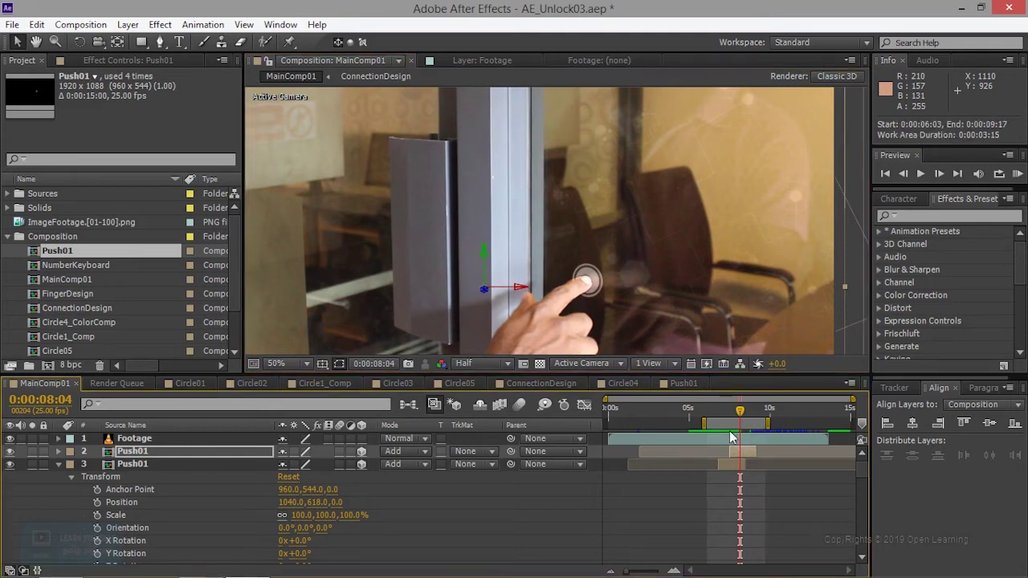
key(ctrl+d)
key(ctrl+d)
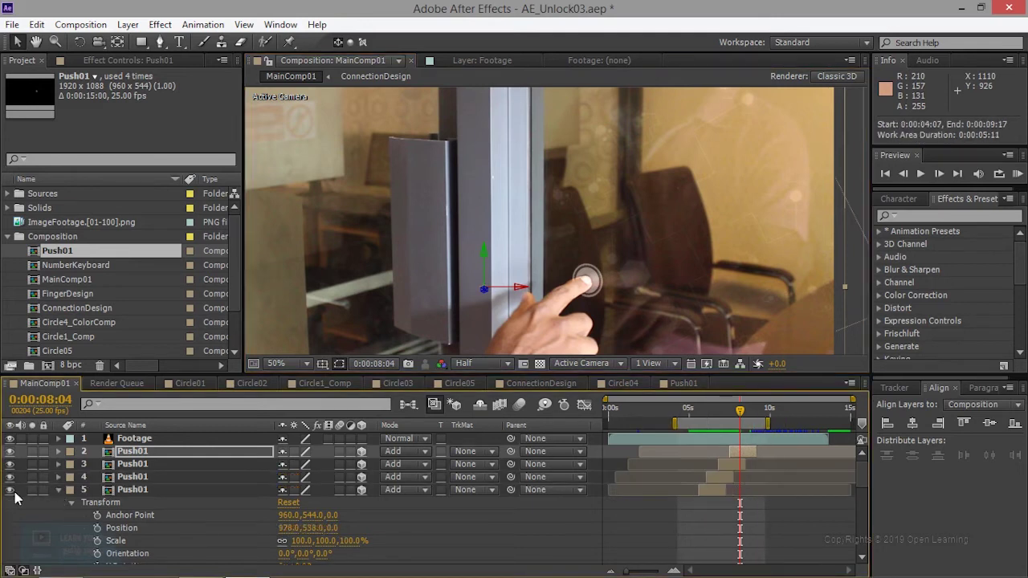
Preview all presses, extend the work area toward 14 seconds, and scrub the later footage to 11:01
key(KP_0)
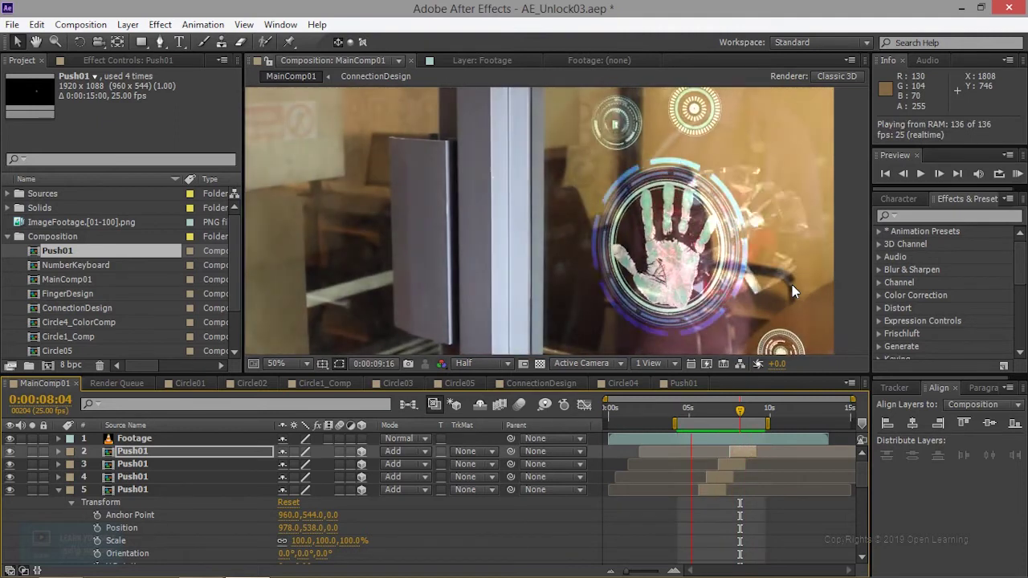
key(space)
drag(768, 424, 811, 424)
mouse_move(740, 416)
mouse_down()
mouse_move(846, 423)
mouse_move(810, 418)
mouse_up()
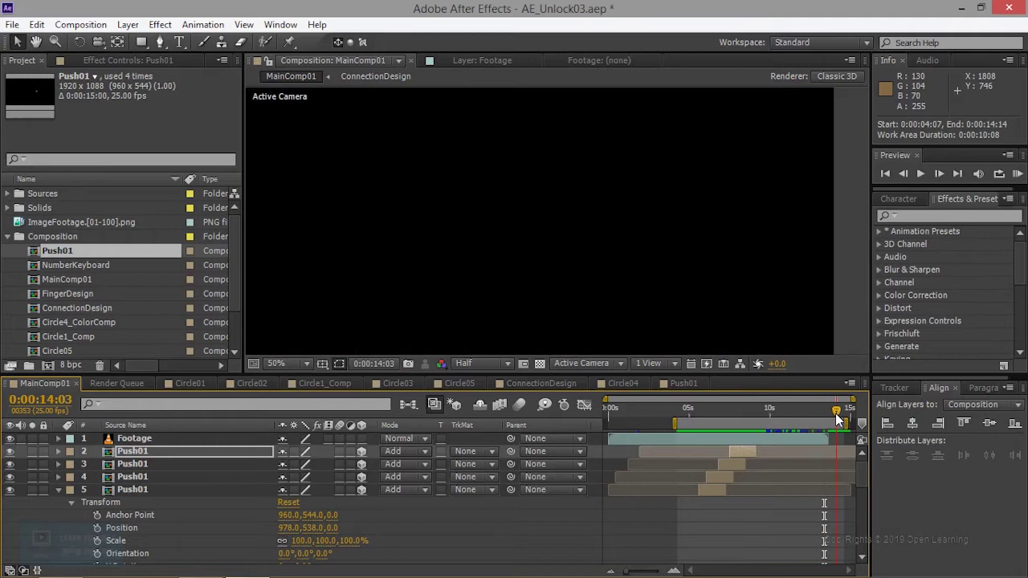
drag(809, 419, 773, 413)
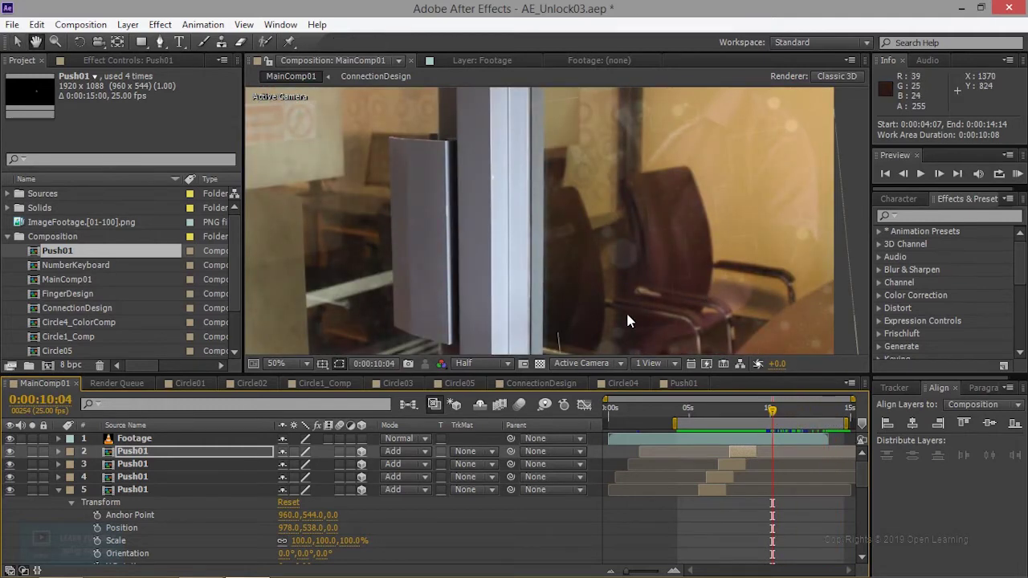
drag(625, 310, 631, 249)
mouse_move(772, 418)
mouse_down()
mouse_move(788, 420)
mouse_move(778, 416)
mouse_up()
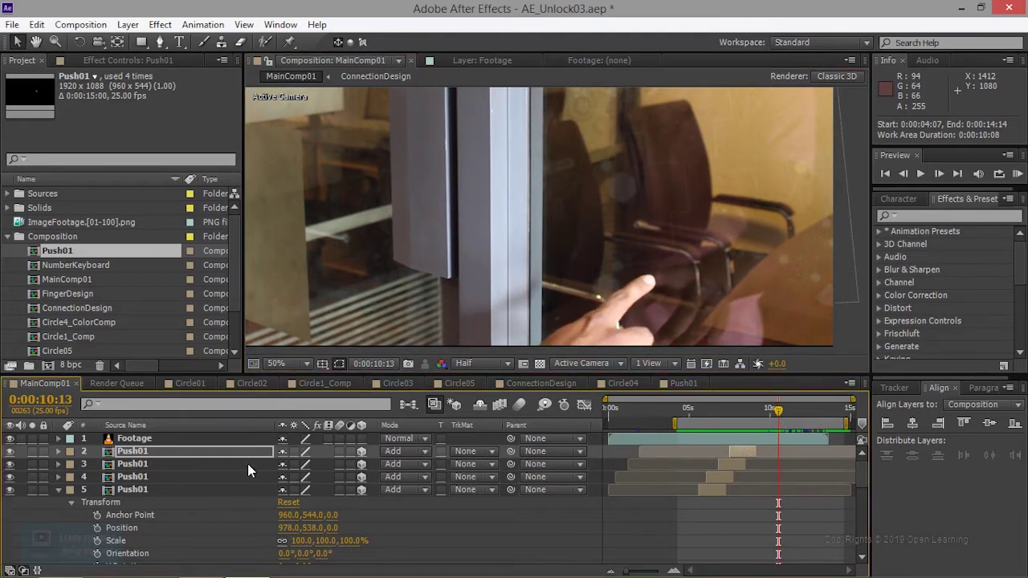
click(141, 453)
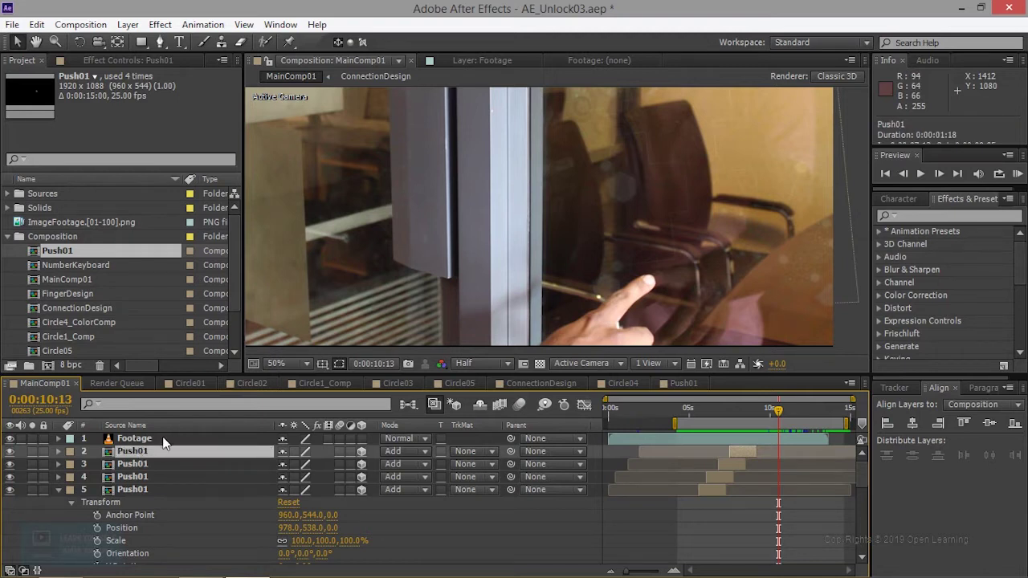
Browse past the Circle compositions to NumberKeyboard and drag it into MainComp01 beneath Footage
click(71, 327)
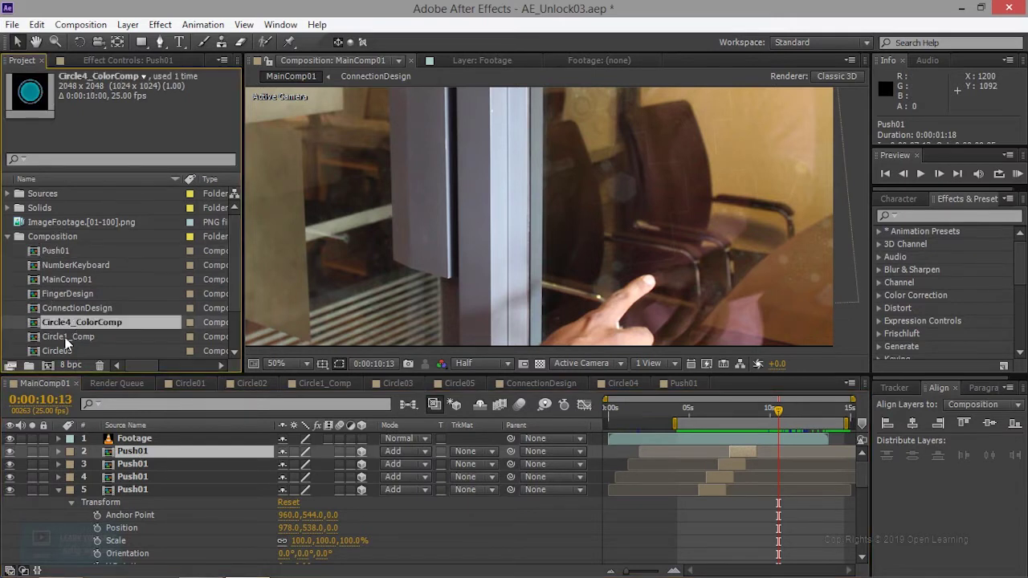
click(64, 338)
click(61, 352)
scroll(60, 351, down, 1)
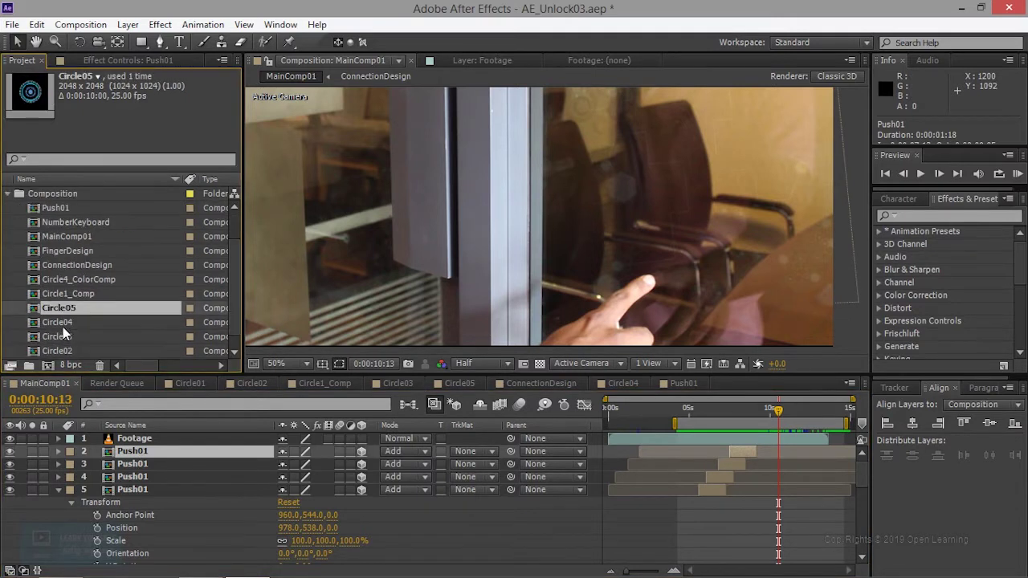
click(62, 323)
click(64, 337)
click(67, 352)
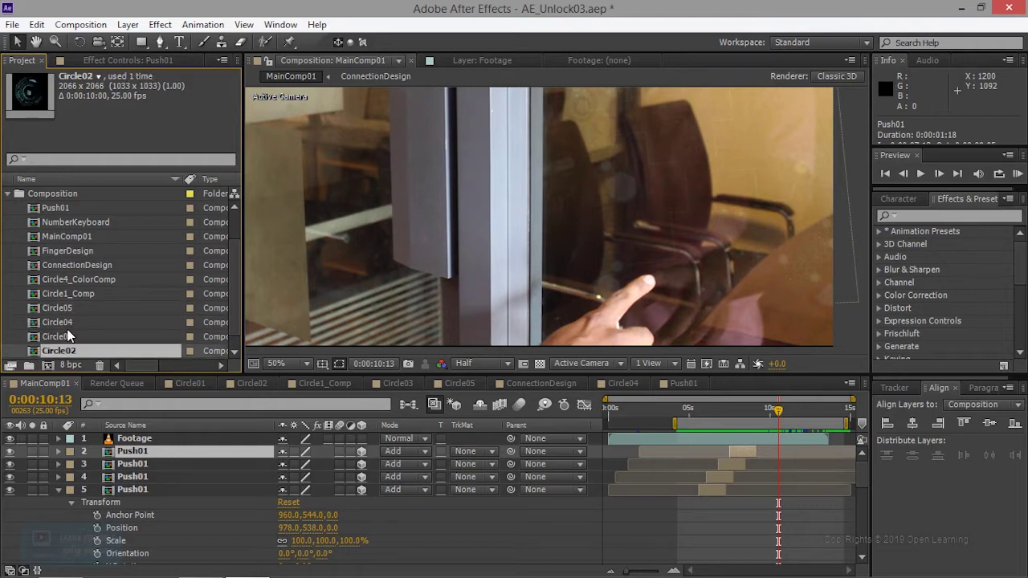
click(78, 227)
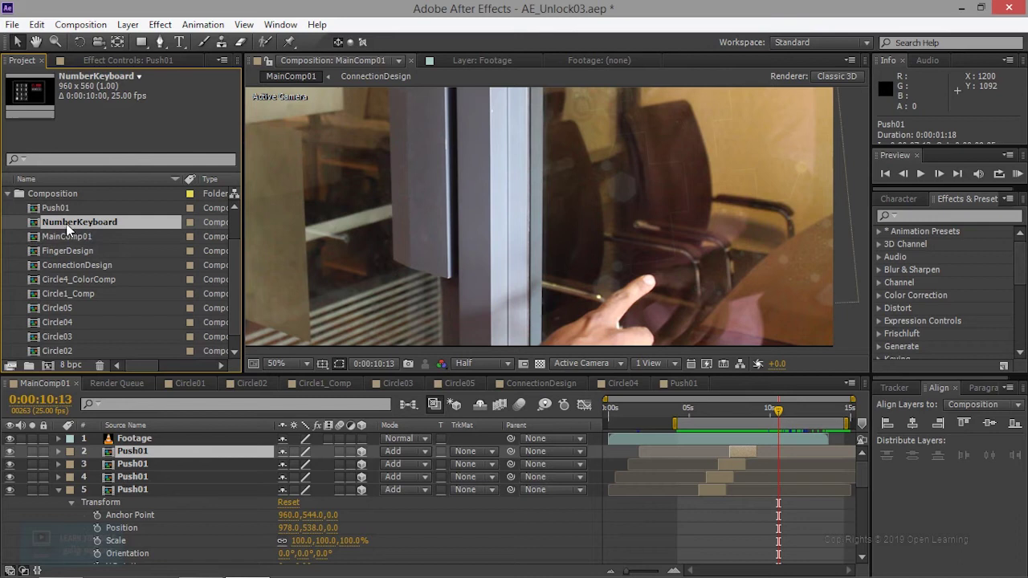
drag(68, 225, 87, 448)
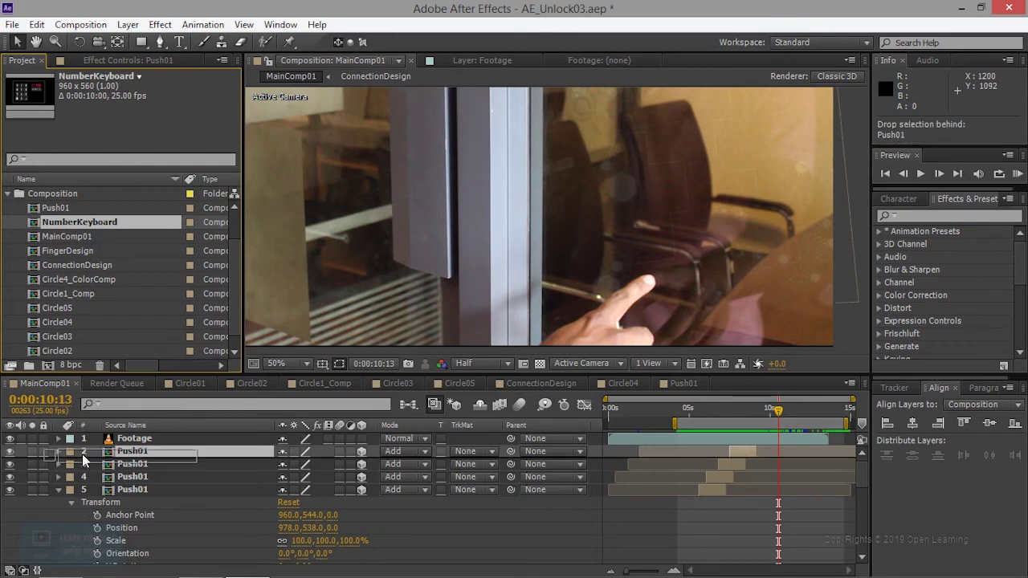
Open NumberKeyboard at 2:04 and check the SECURE ACCESS lock graphic and star code box layers
double_click(137, 452)
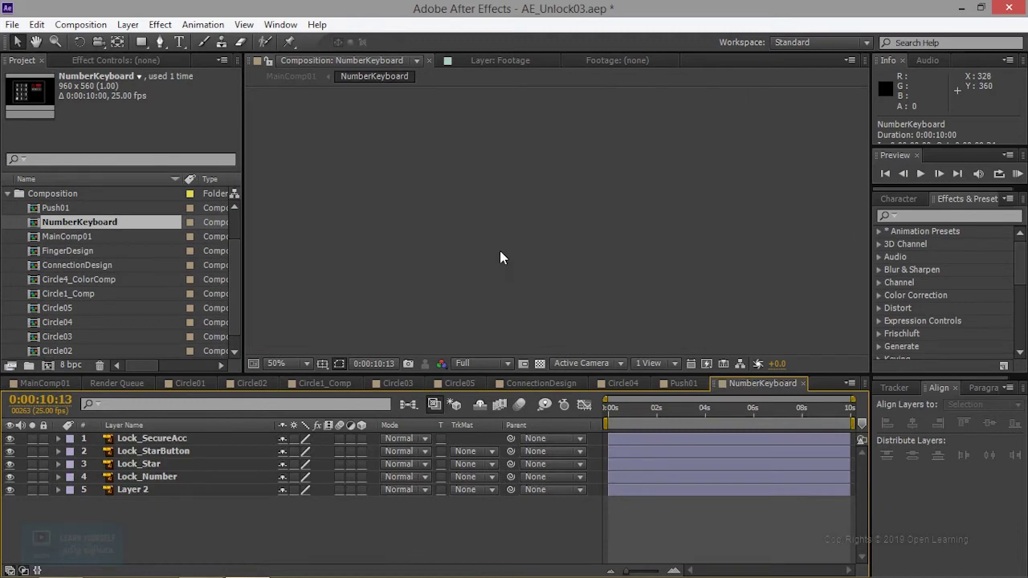
mouse_move(636, 412)
mouse_down()
mouse_move(675, 411)
mouse_move(660, 412)
mouse_up()
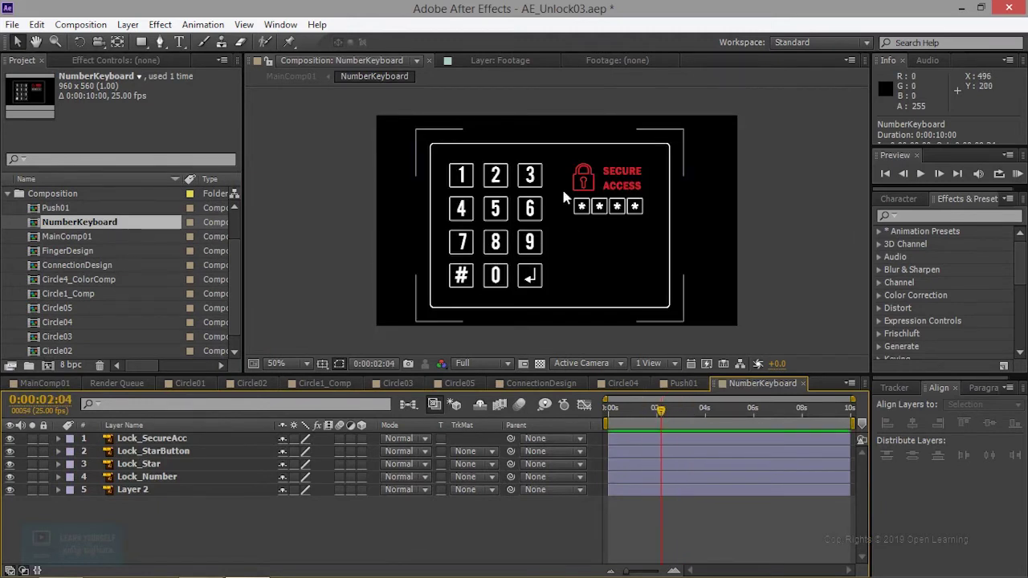
click(10, 439)
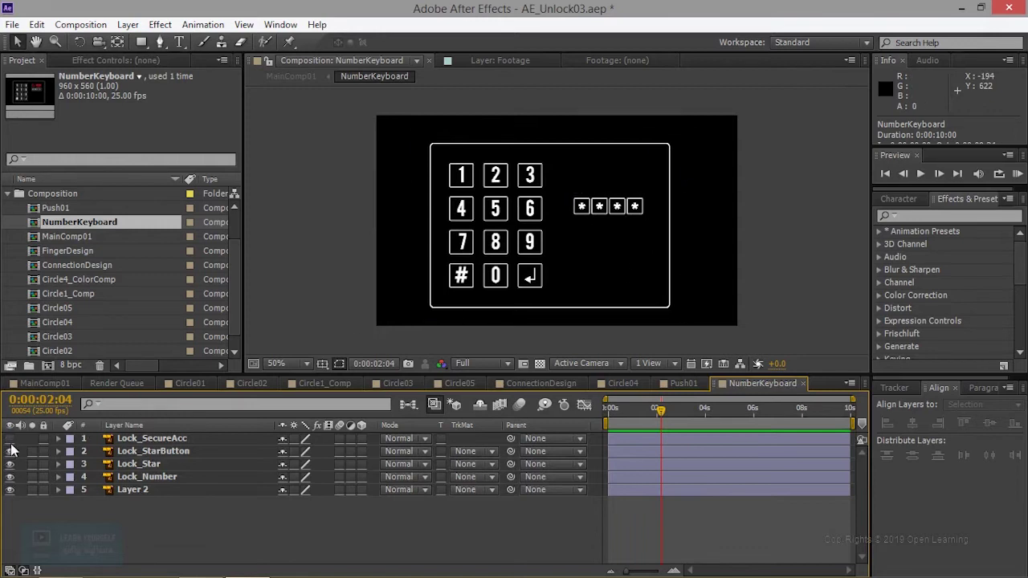
click(10, 439)
double_click(9, 451)
click(10, 453)
click(11, 453)
click(637, 258)
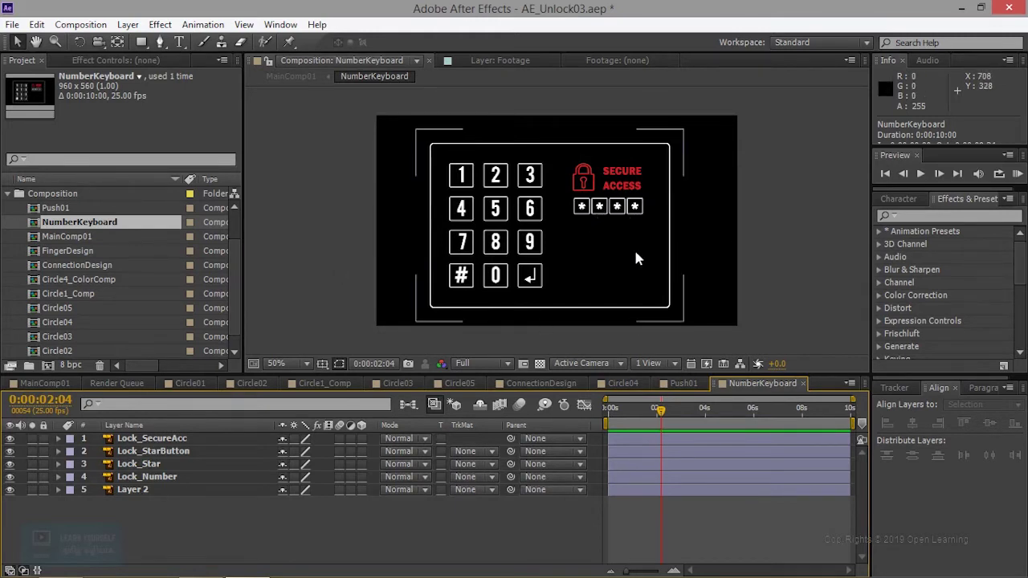
click(17, 474)
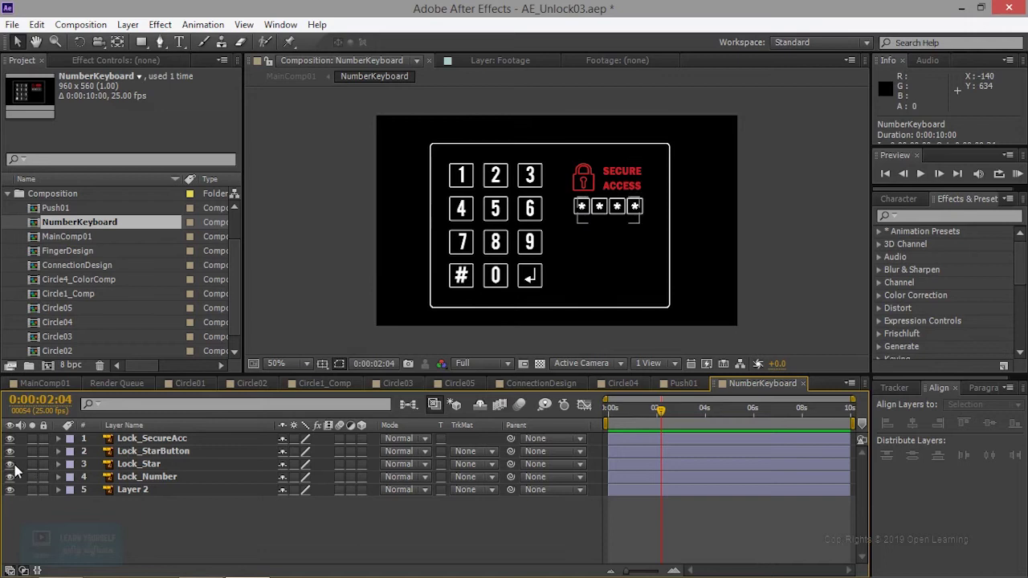
Check the asterisks, keypad number grid and Layer 2 frame, then view Lock_Number alone
click(651, 225)
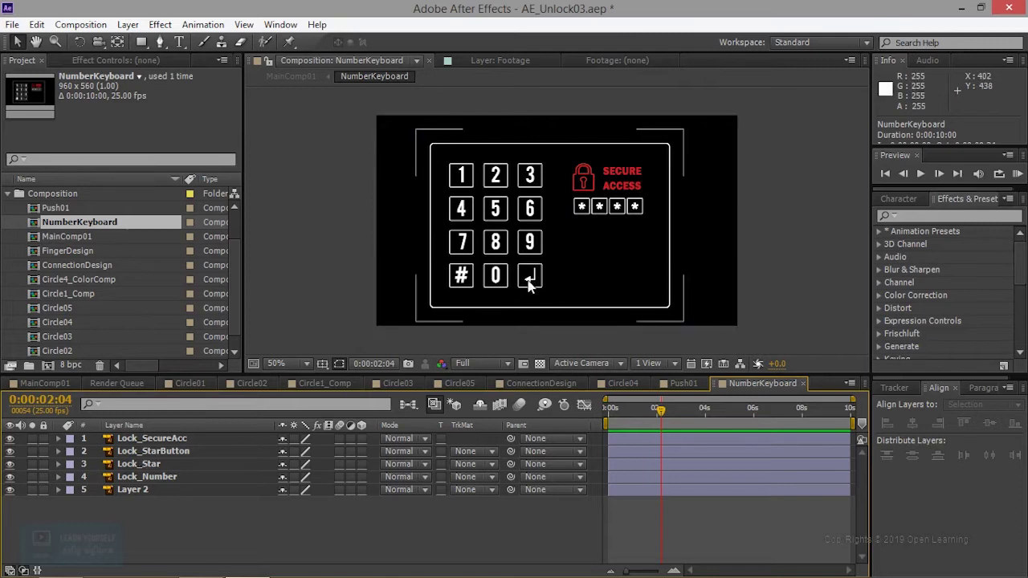
click(11, 464)
click(10, 464)
click(10, 477)
click(11, 477)
click(11, 490)
click(11, 490)
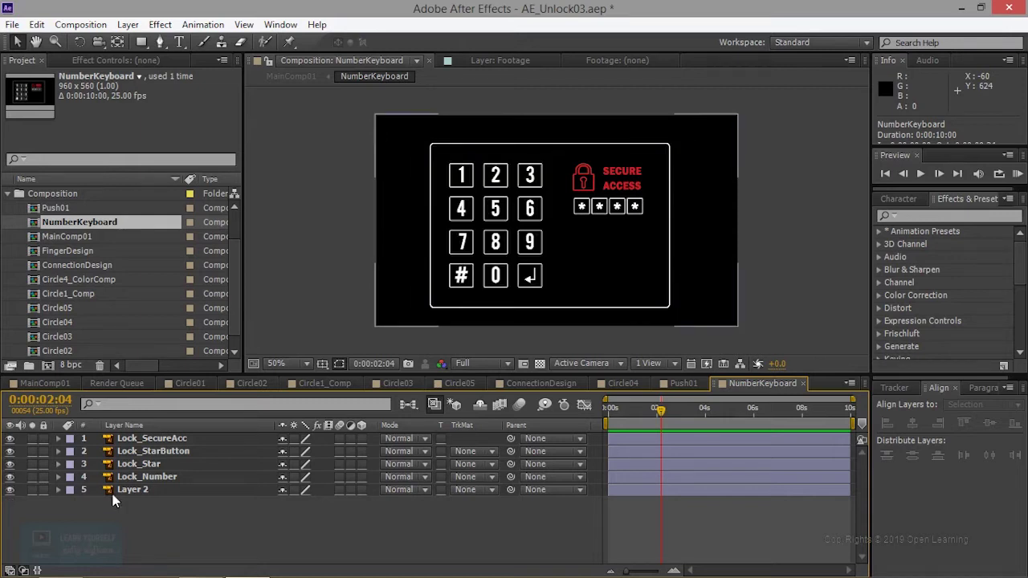
click(140, 477)
double_click(141, 477)
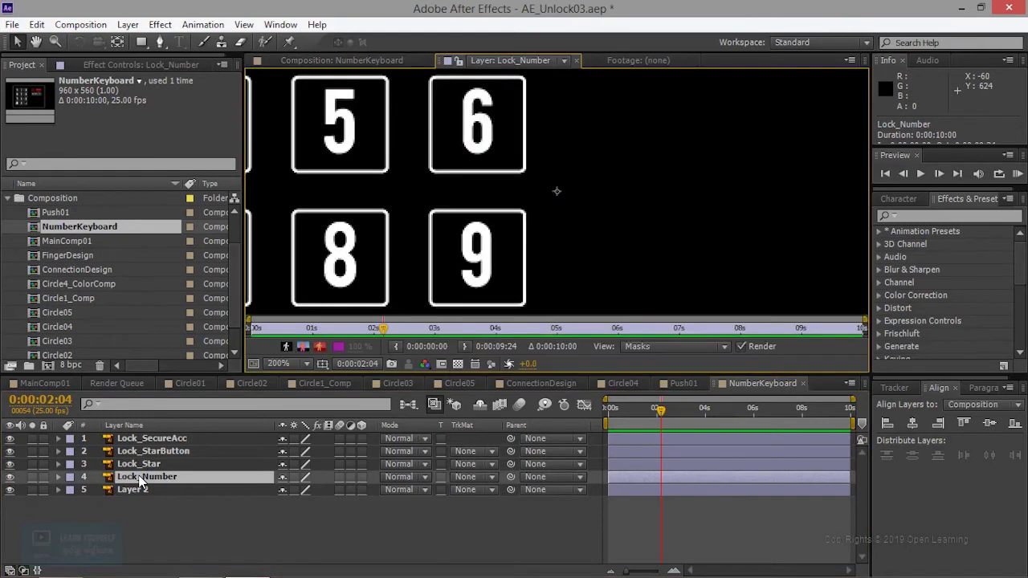
Reveal Lock_Number's source, NumberKeyboard.ai, in the Project panel
right_click(141, 477)
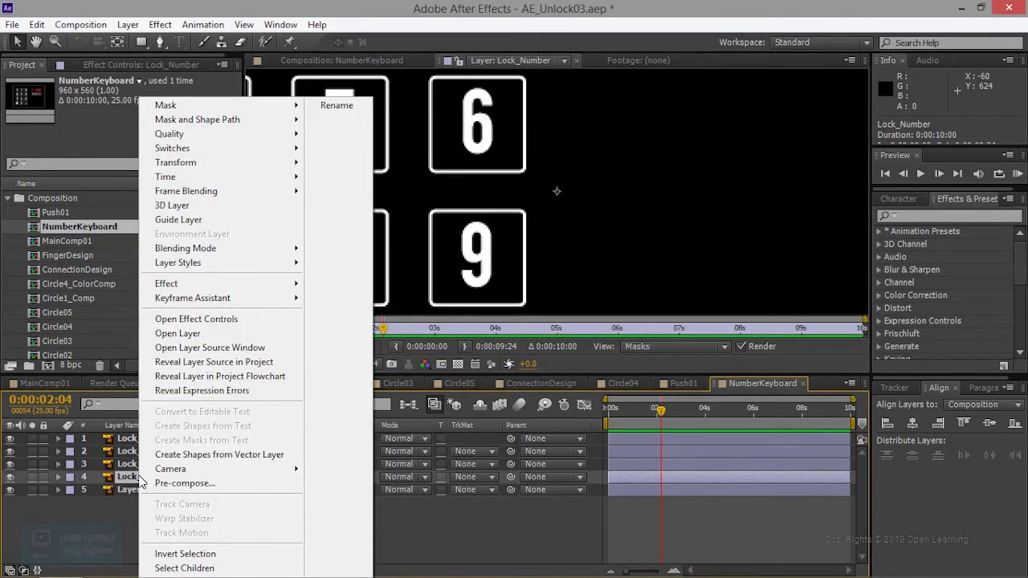
click(86, 526)
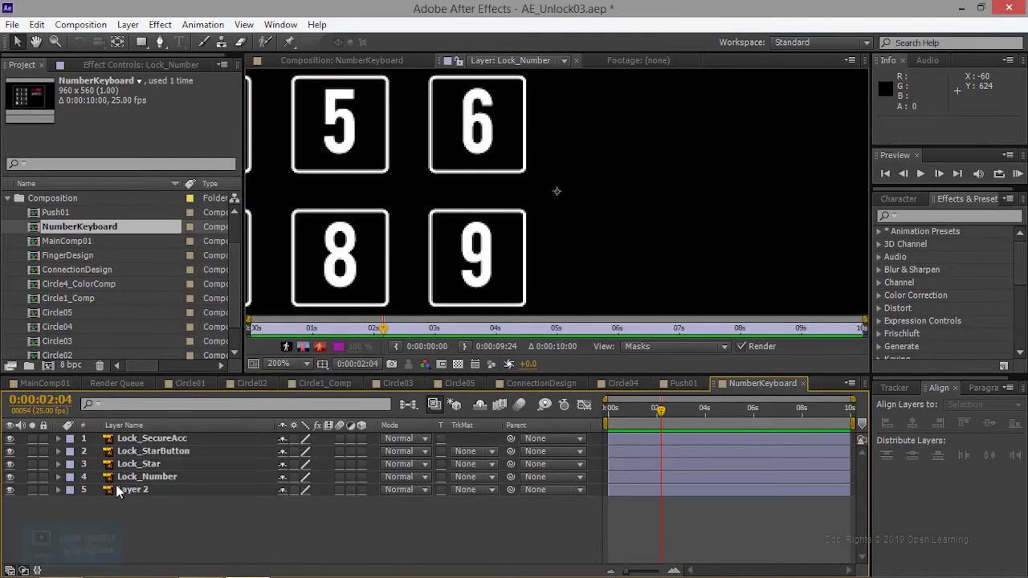
double_click(74, 228)
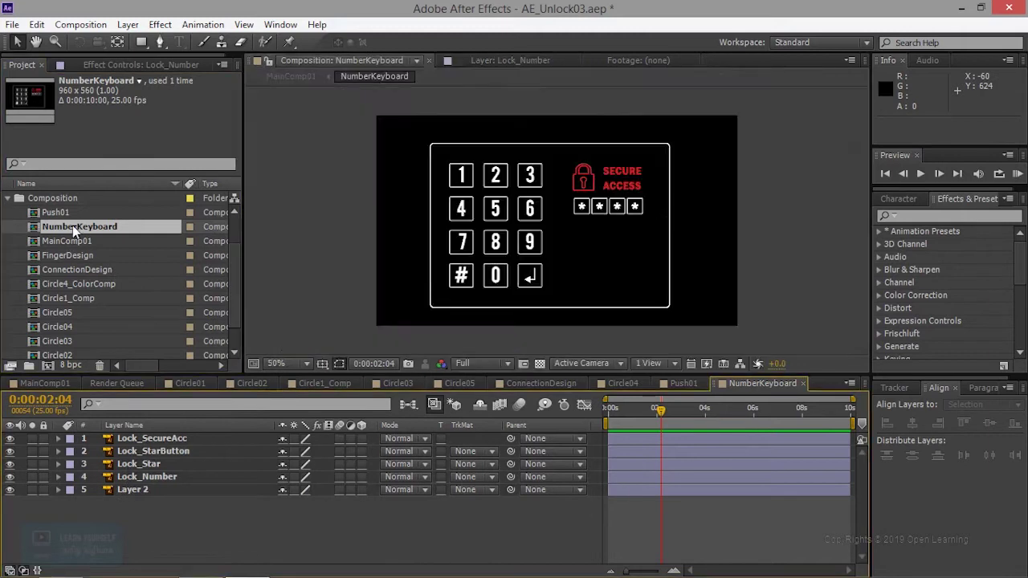
click(130, 479)
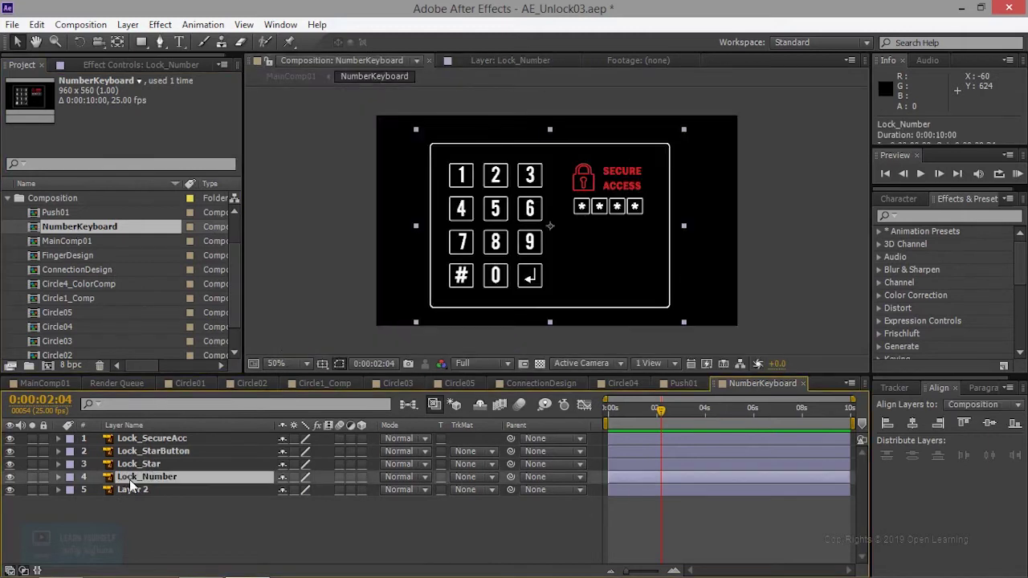
right_click(130, 479)
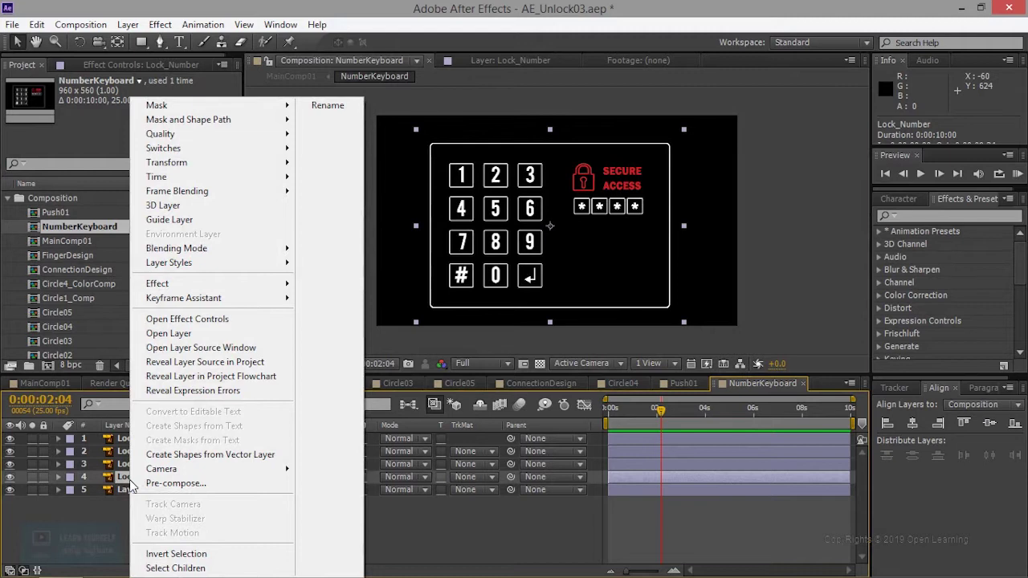
click(204, 363)
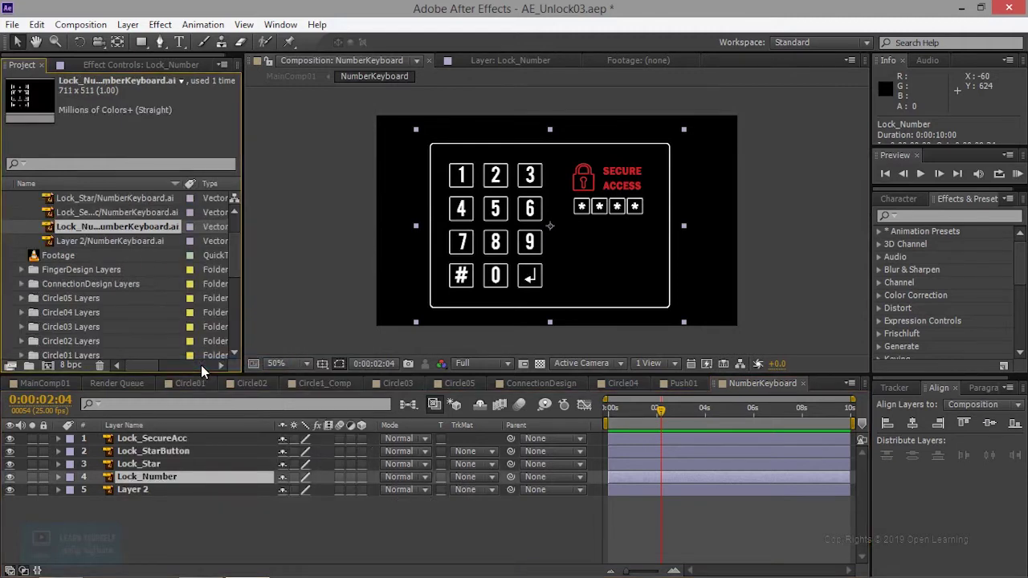
Show NumberKeyboard.ai in Explorer and open it in Illustrator
right_click(143, 233)
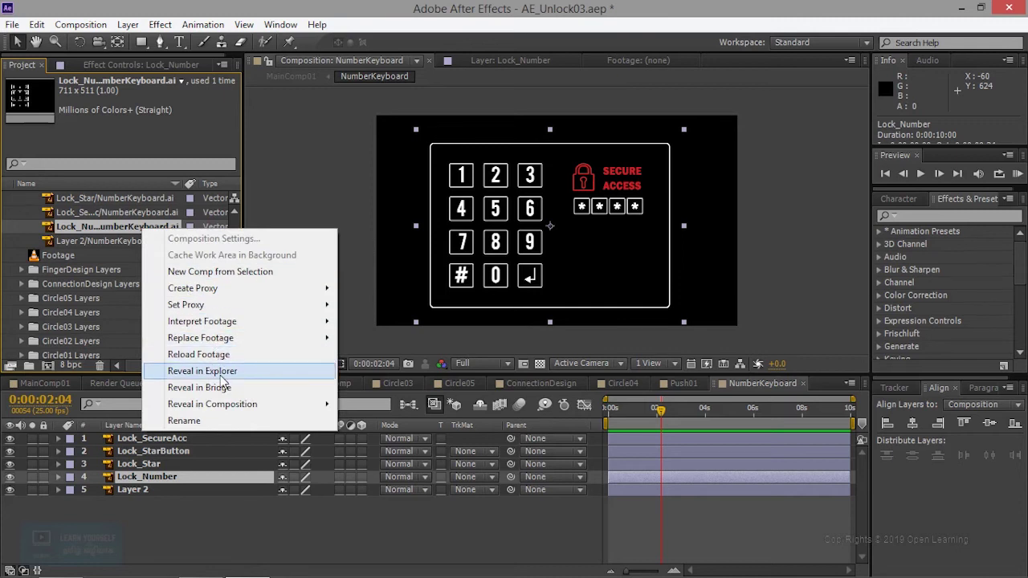
click(221, 376)
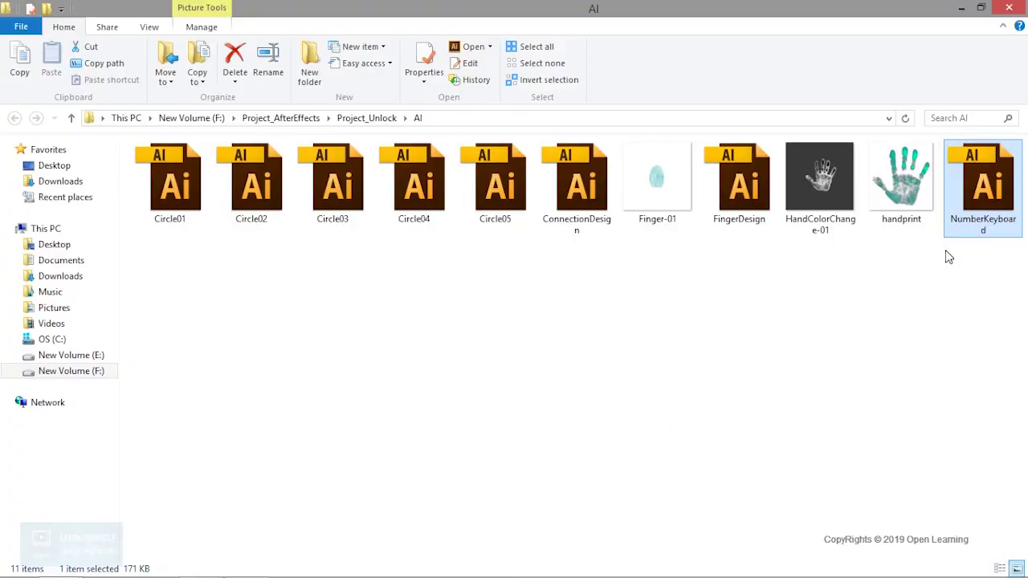
double_click(984, 205)
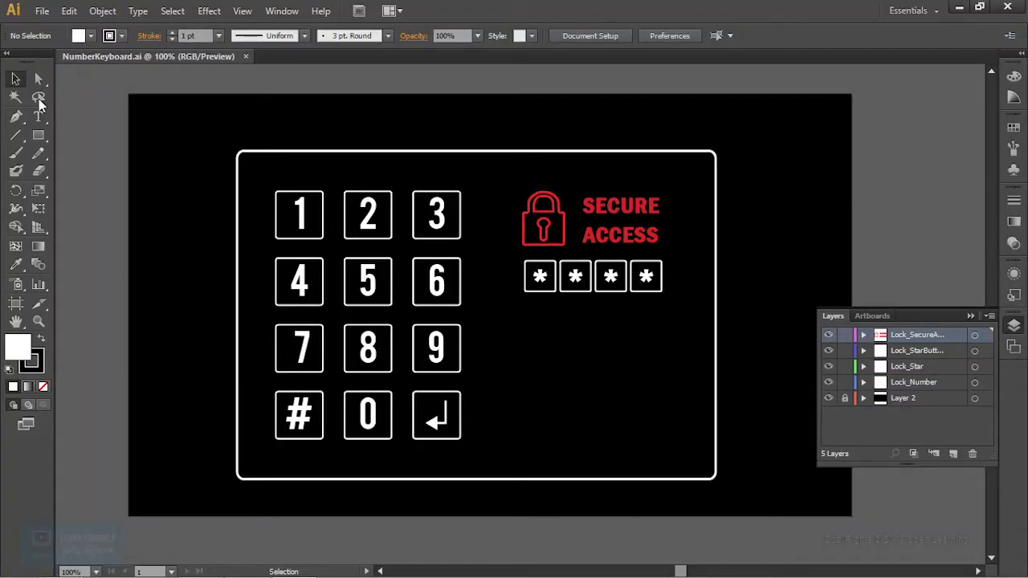
Select the Lock_Number keypad artwork and drag a copy to the right
click(932, 383)
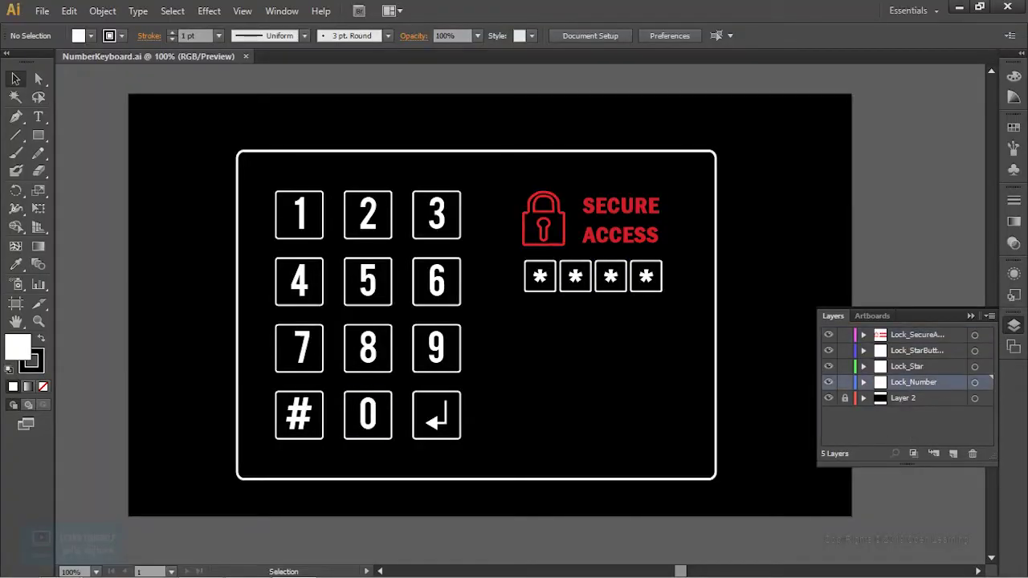
click(985, 382)
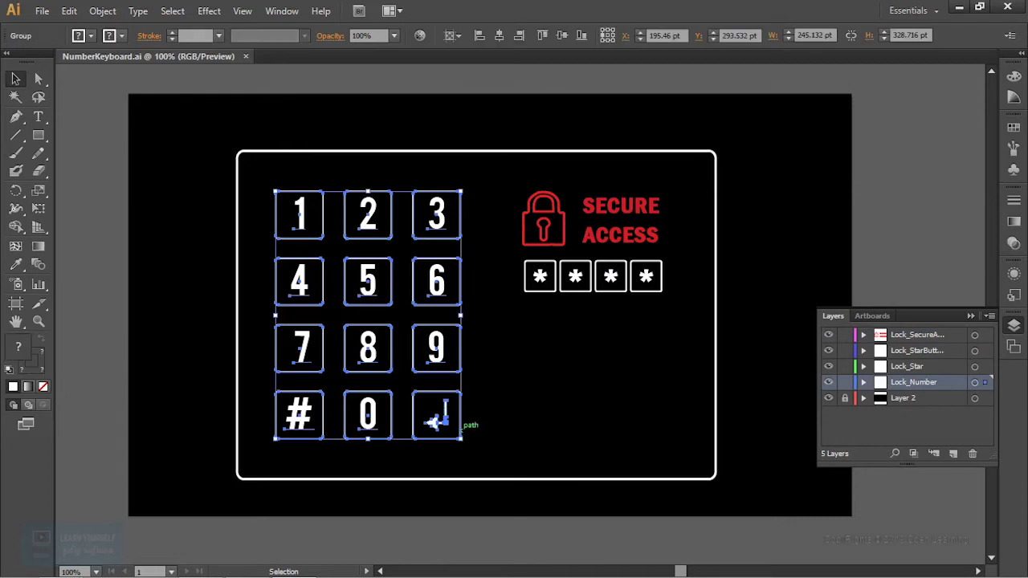
key(a)
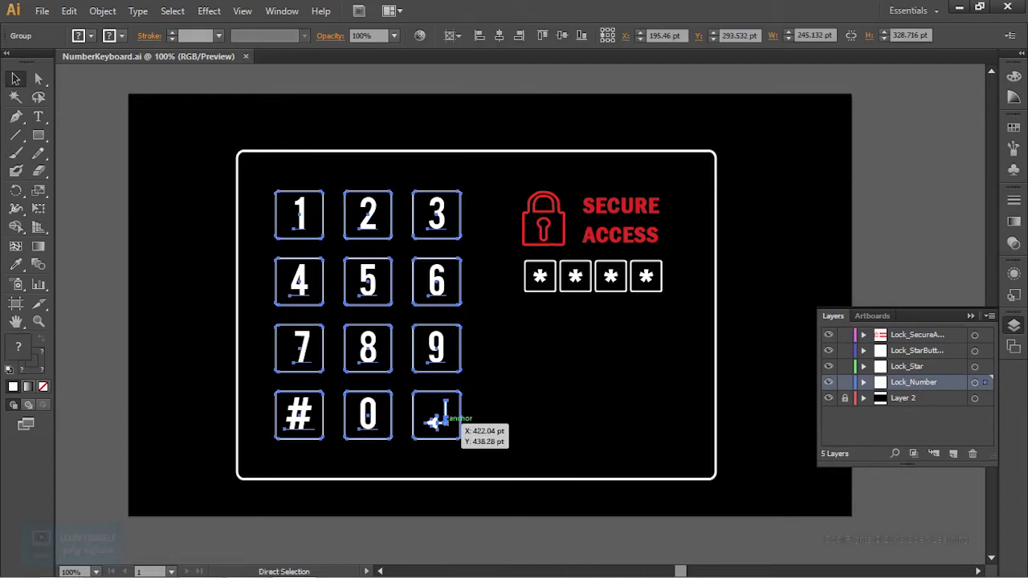
key(v)
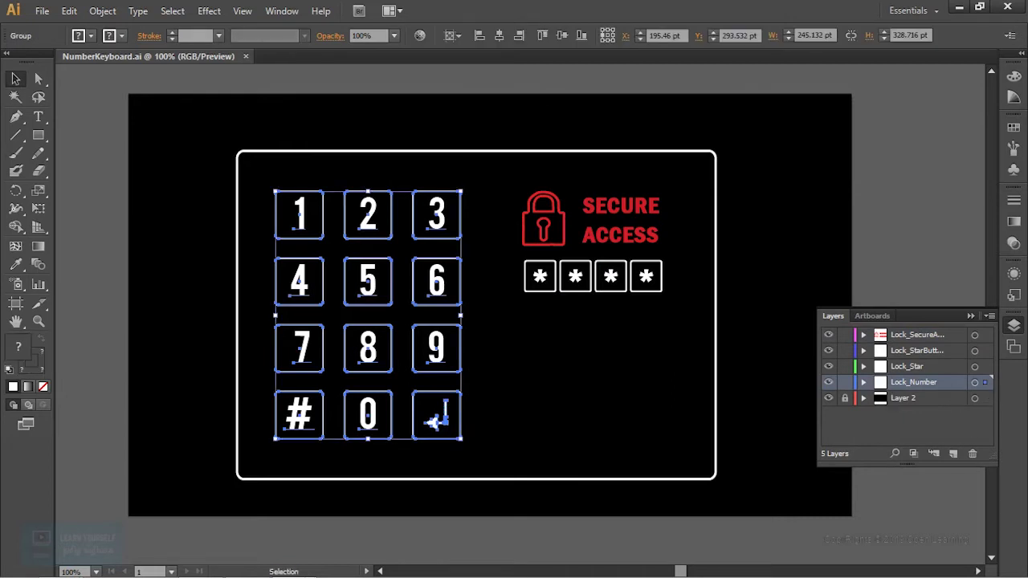
drag(436, 416, 589, 415)
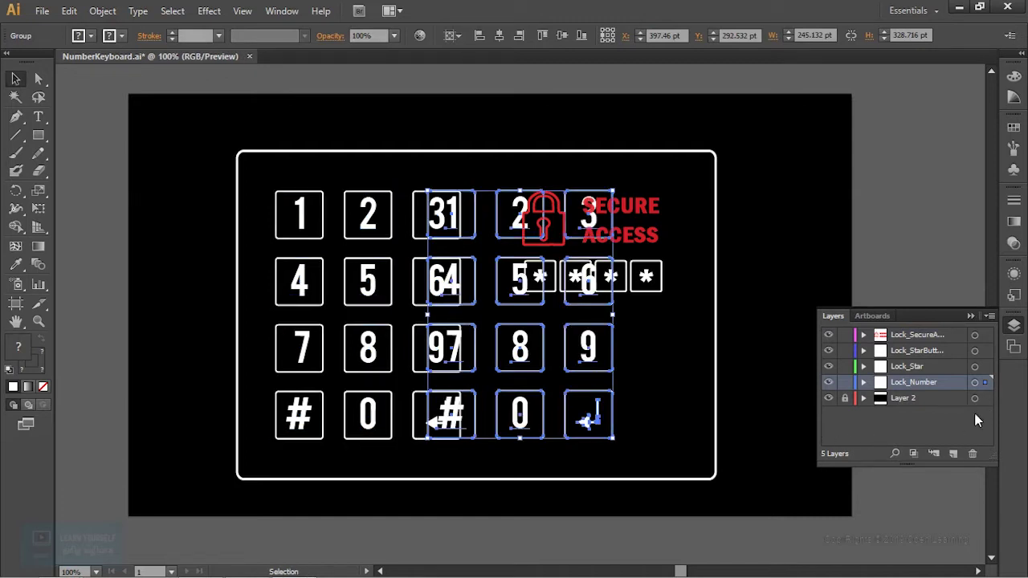
Put the keypad copy on a new Layer 6, hide Lock_Number, and move the copy into place
click(953, 453)
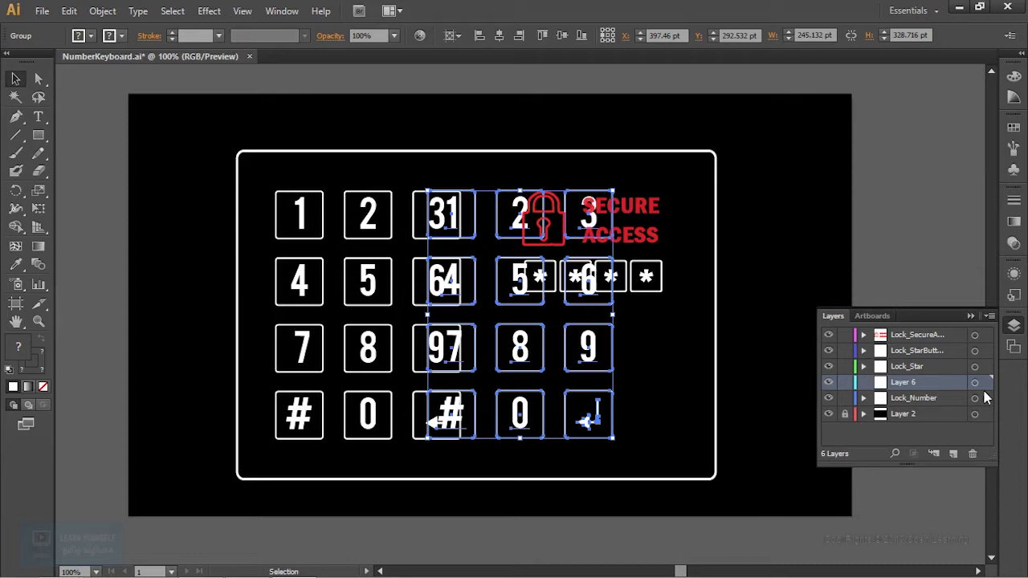
drag(986, 392, 987, 383)
click(828, 398)
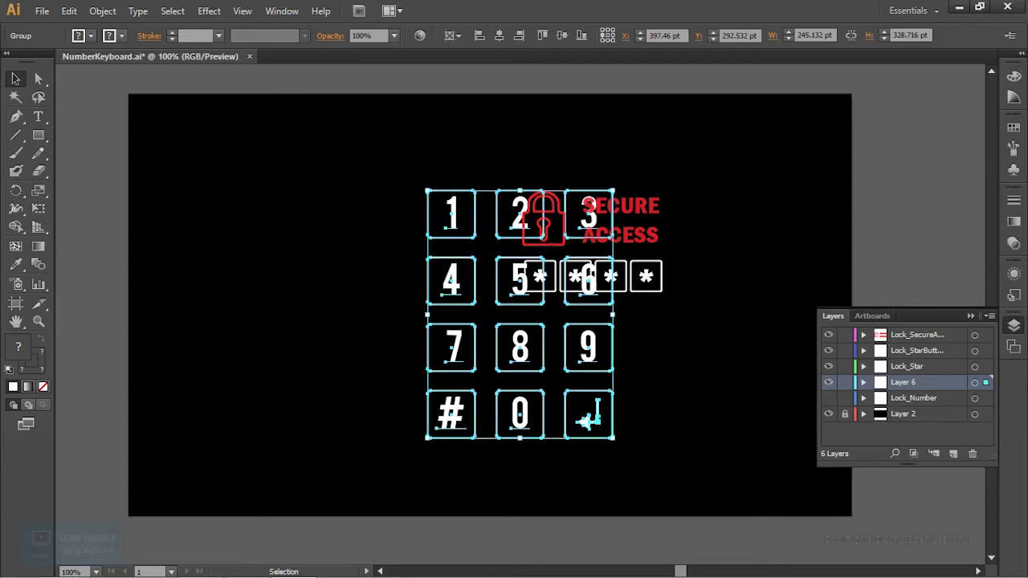
drag(591, 418, 421, 394)
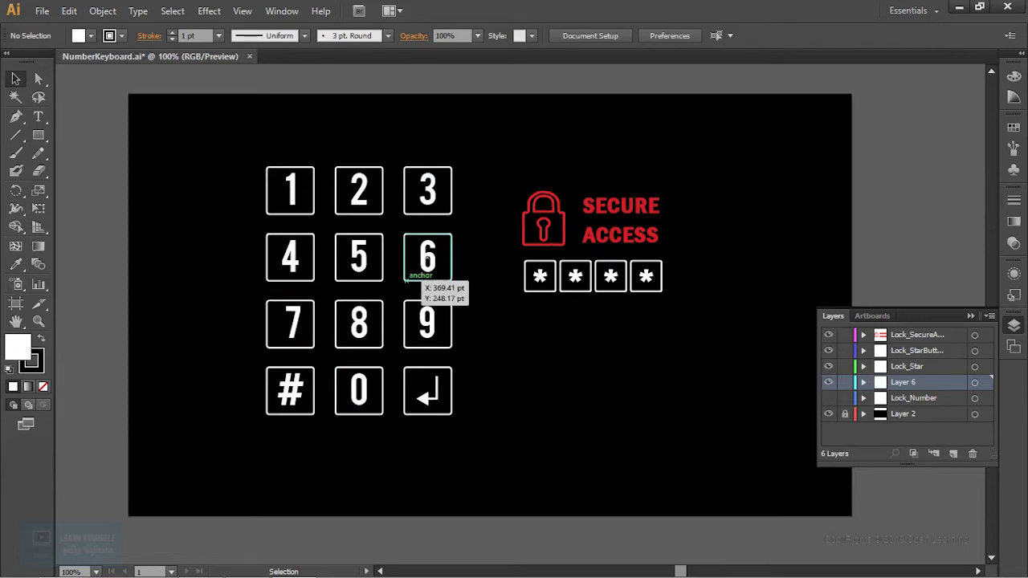
Delete the 4-5-6, 1-2-3 and 7-8-9 rows, keeping the #-0-Enter row
double_click(424, 278)
click(424, 277)
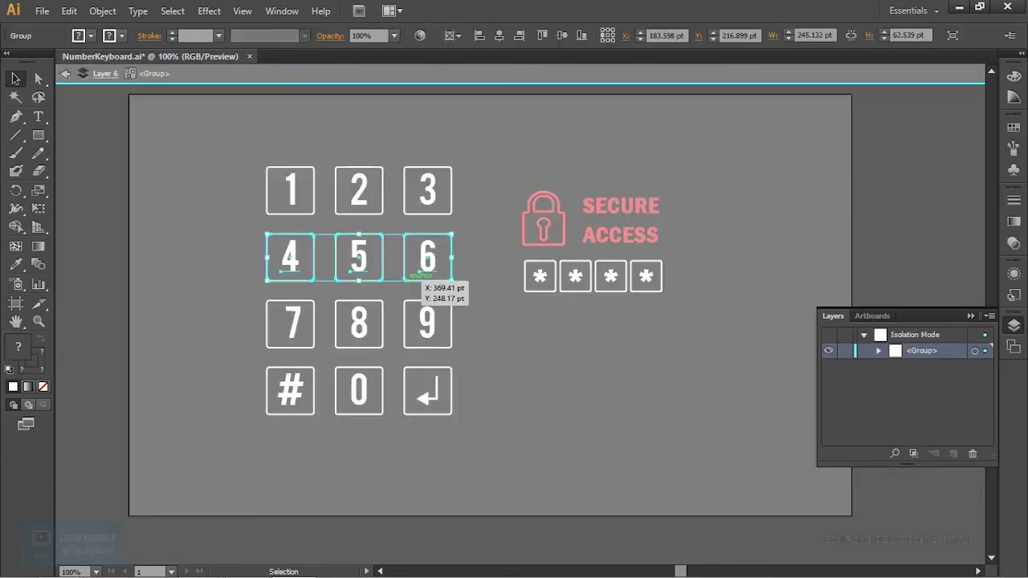
key(Delete)
click(428, 193)
key(Delete)
click(427, 323)
key(Delete)
click(428, 394)
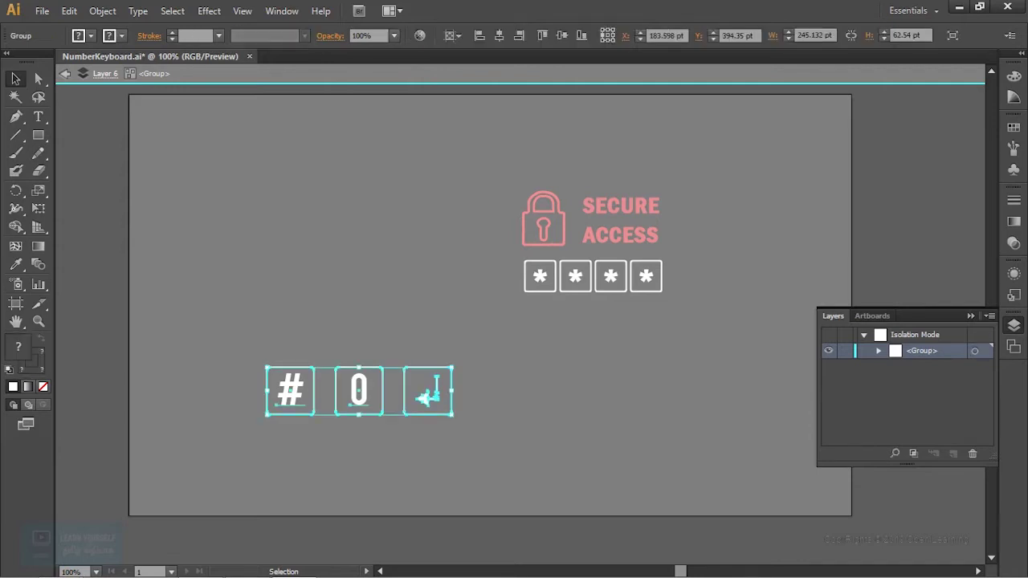
key(Escape)
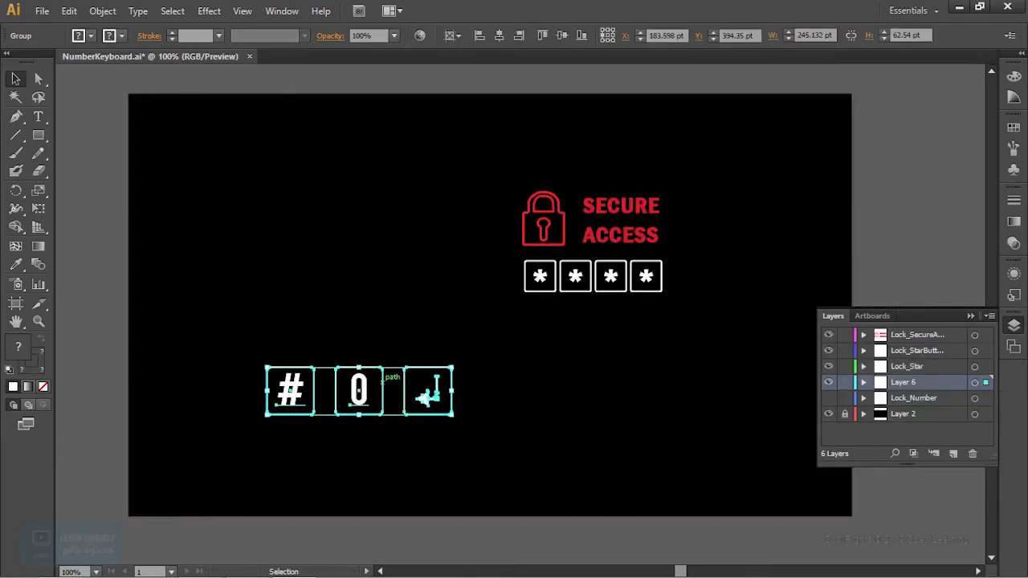
Remove the # and 0 keys from the bottom row so only Enter remains
key(ctrl)
key(ctrl+shift+a)
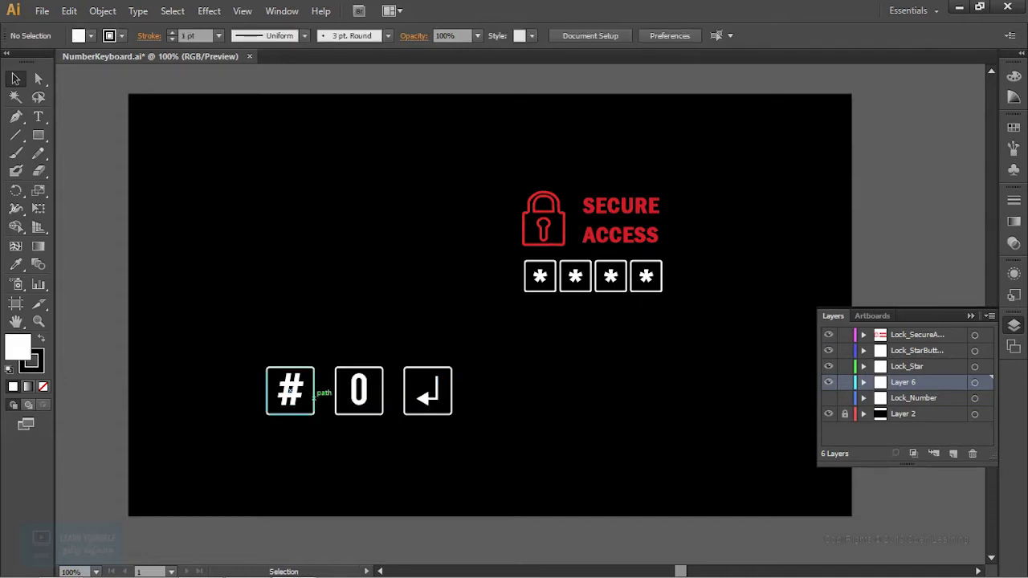
click(313, 393)
double_click(313, 392)
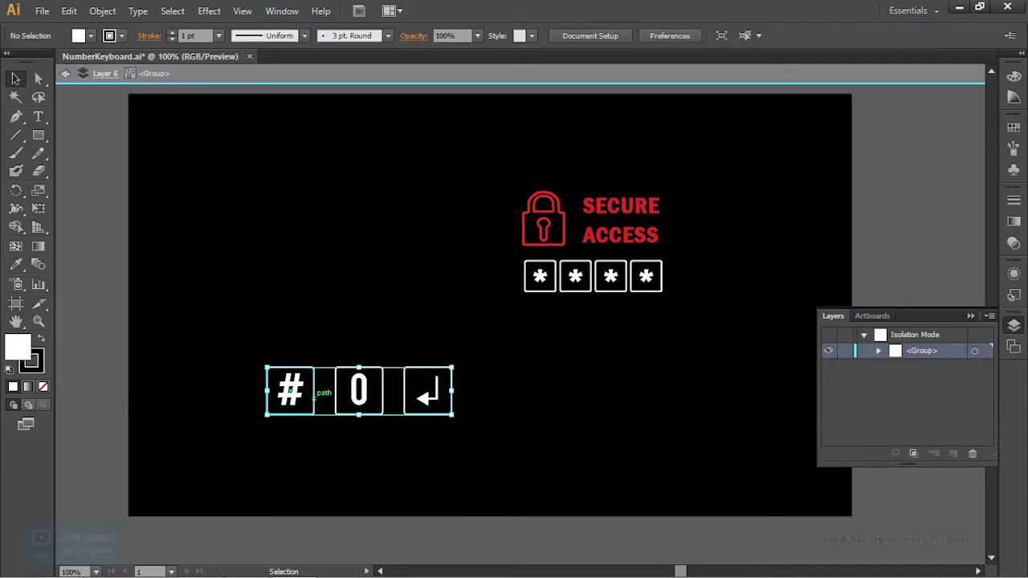
key(Delete)
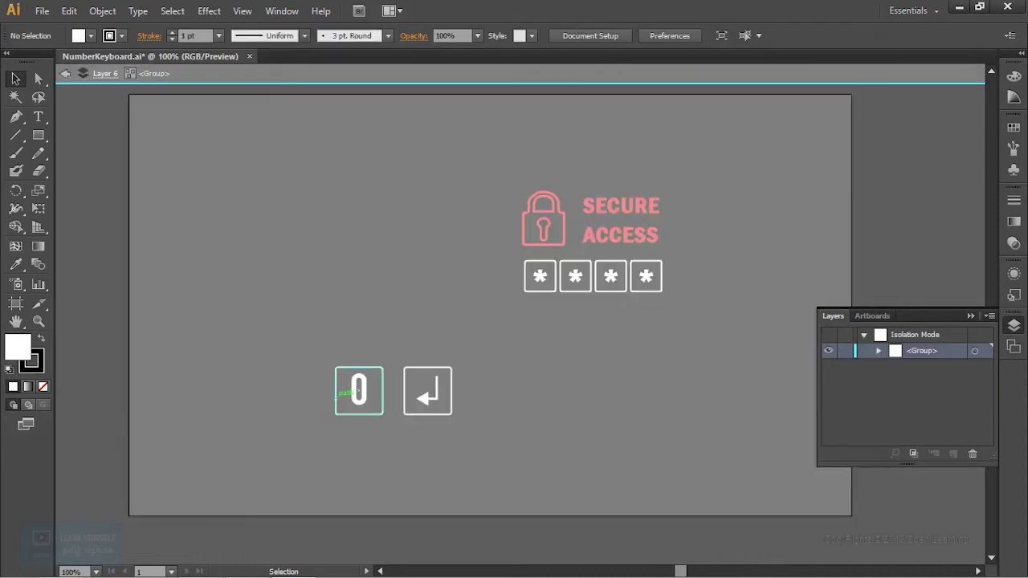
click(344, 392)
key(Delete)
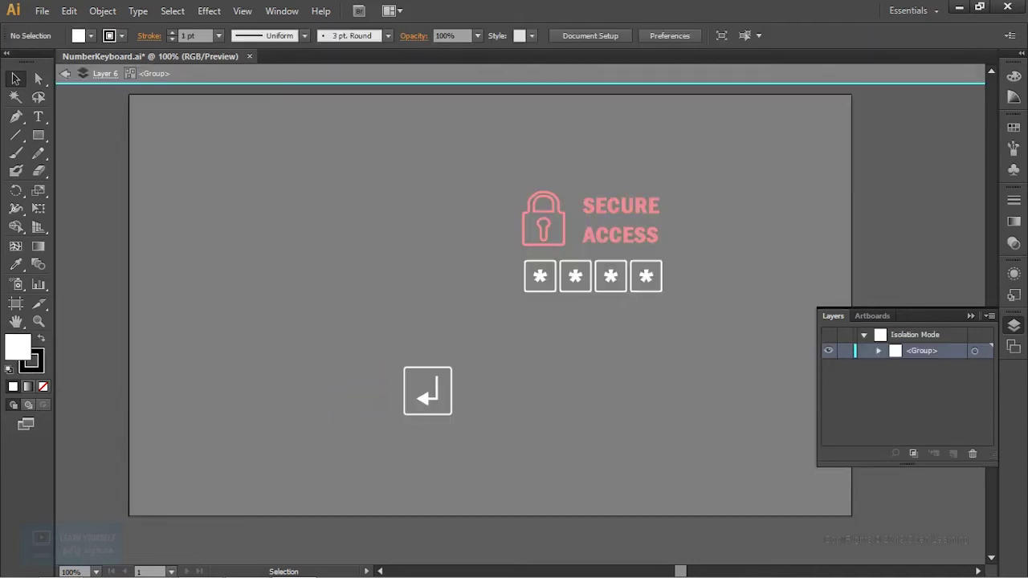
key(Escape)
Inside the Enter key group, fill the return arrow with near-black
double_click(438, 392)
scroll(448, 405, up, 3)
double_click(414, 388)
click(414, 388)
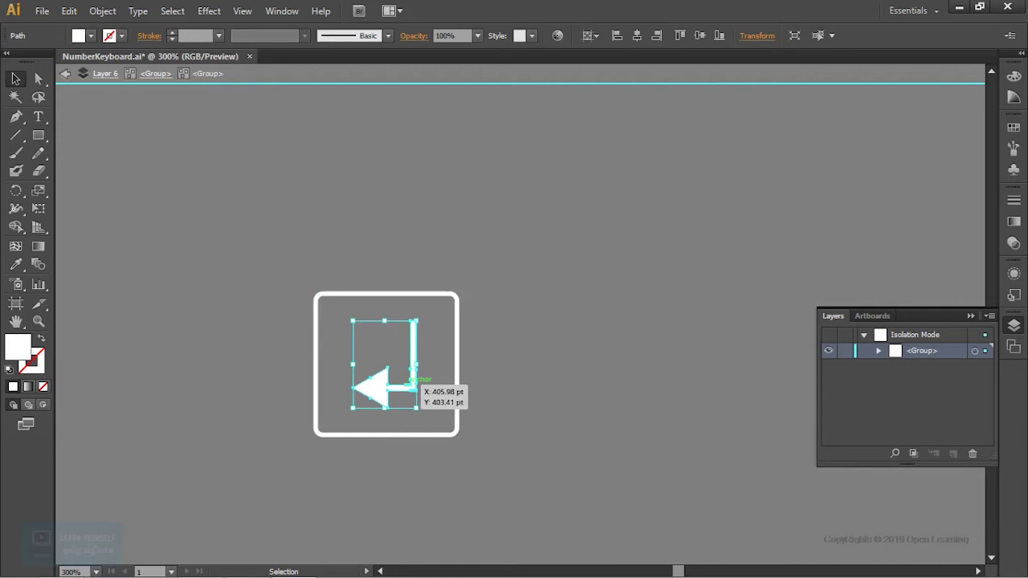
double_click(28, 347)
mouse_move(601, 338)
mouse_down()
mouse_move(590, 349)
mouse_move(596, 370)
mouse_up()
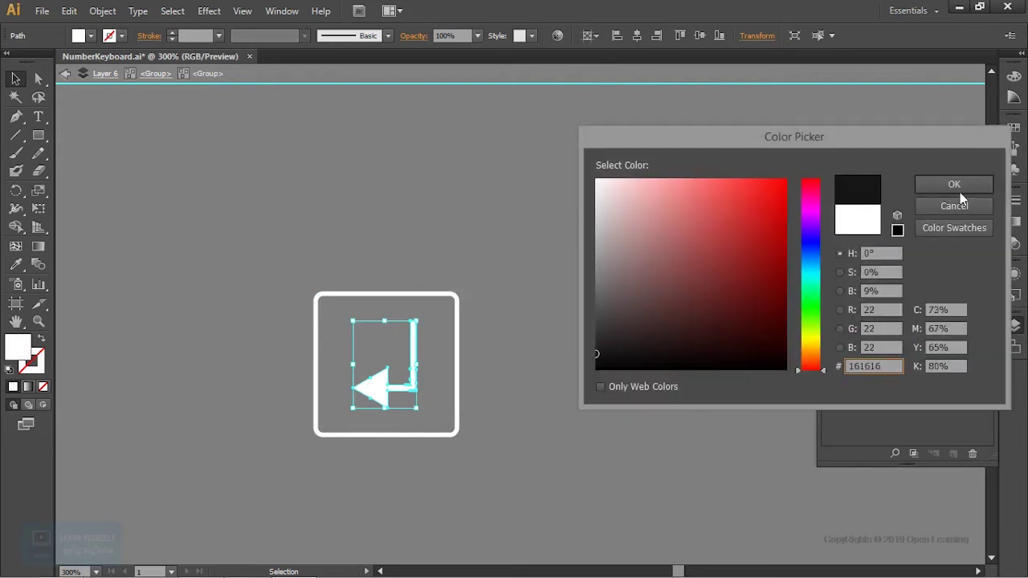
click(955, 187)
Swap the rounded square's fill and stroke to white with no outline, then zoom out to 150%
key(ctrl+shift+a)
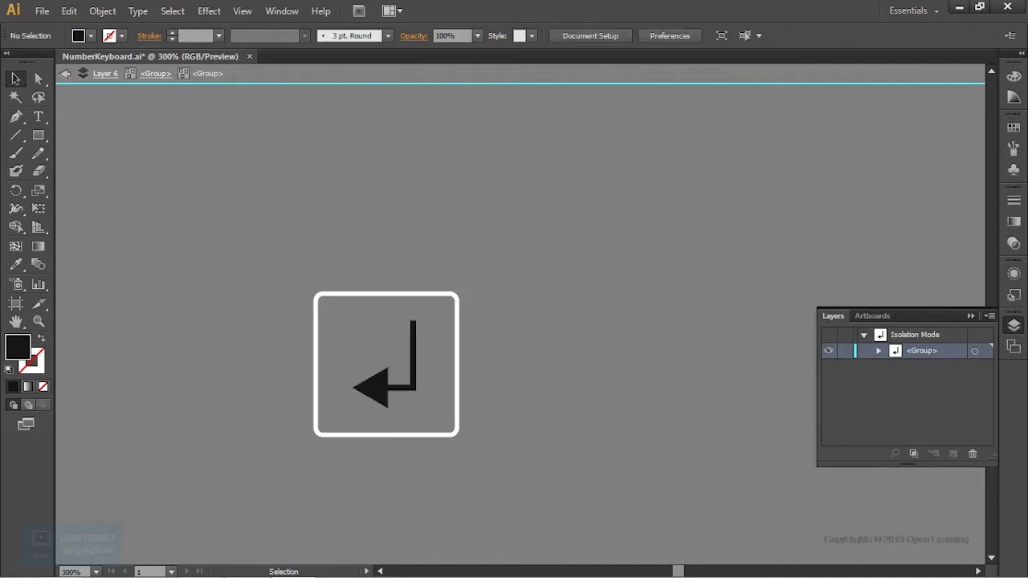
click(455, 295)
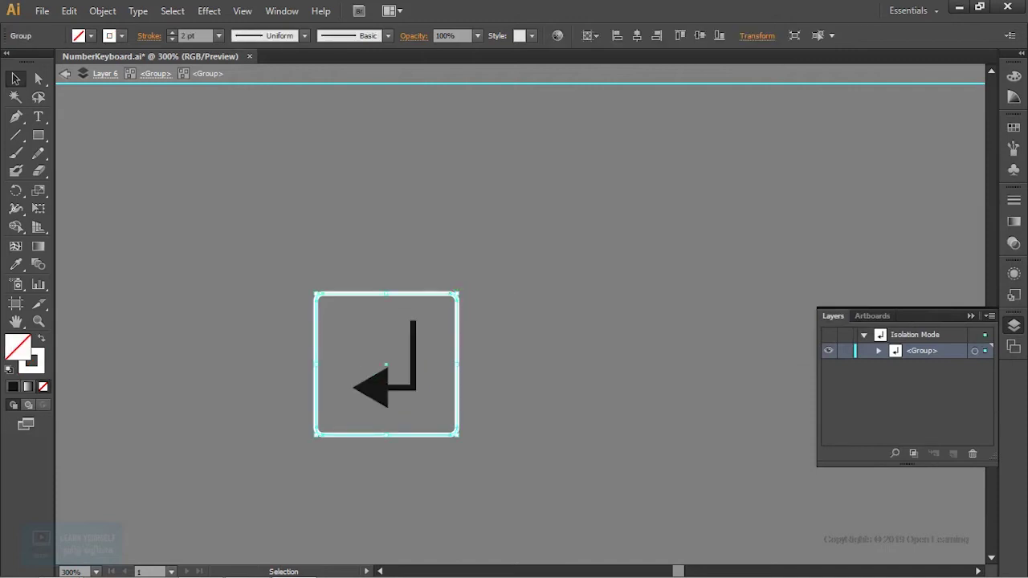
key(shift+x)
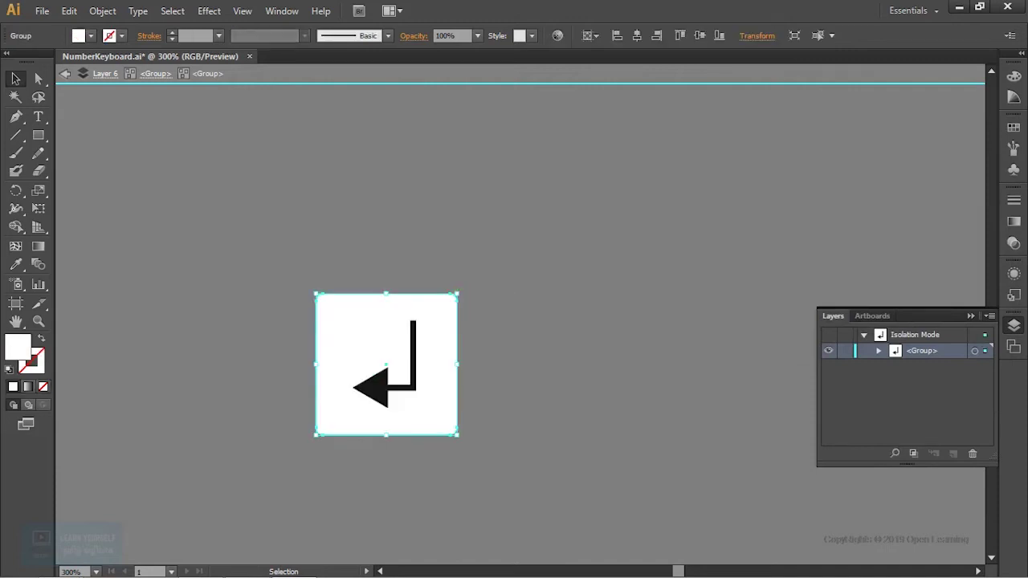
key(Escape)
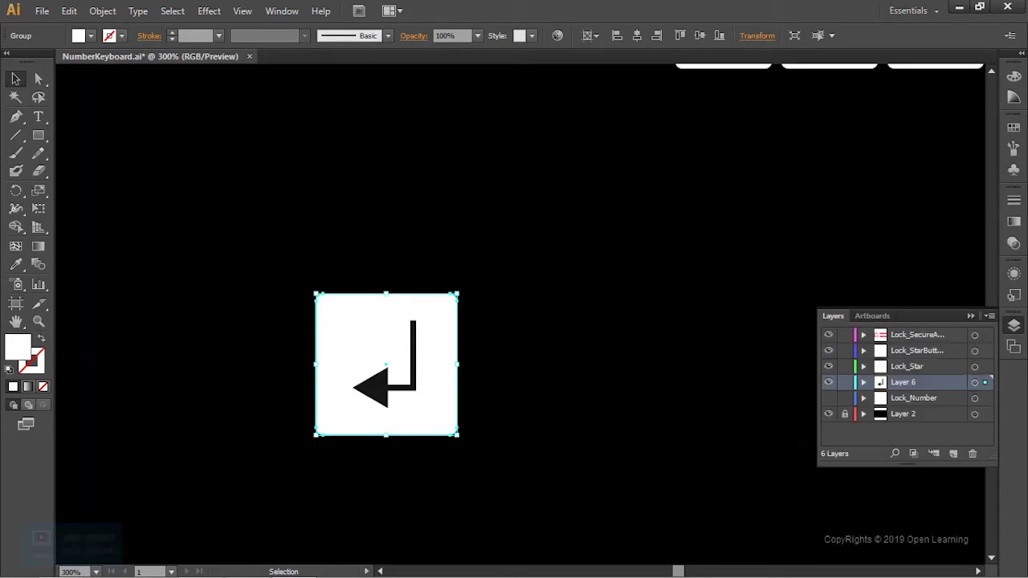
key(ctrl+shift+a)
key(ctrl+minus)
key(ctrl+minus)
drag(514, 241, 382, 402)
click(509, 265)
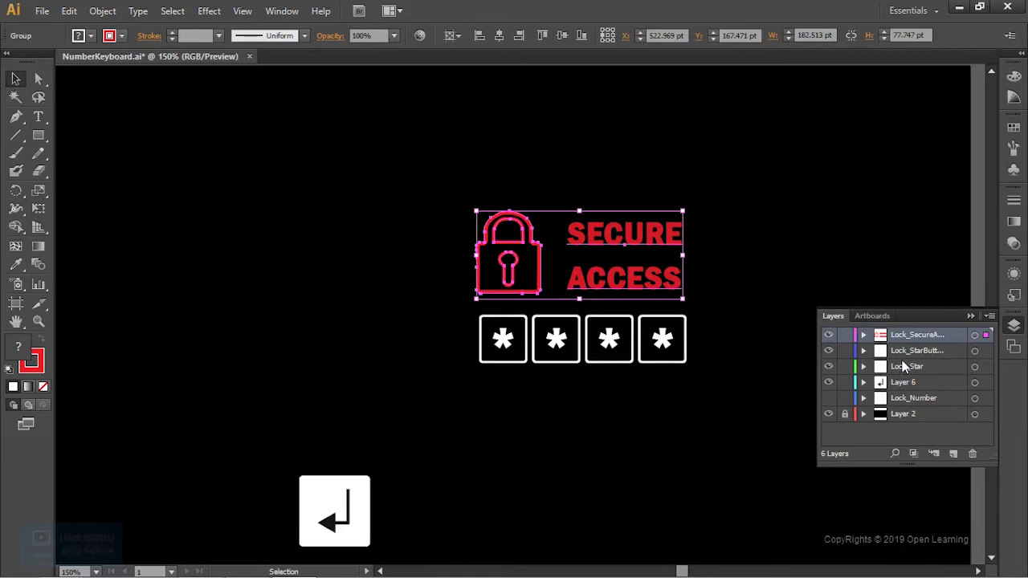
Duplicate the padlock and SECURE ACCESS group and move the copy left, clear of the stars
key(a)
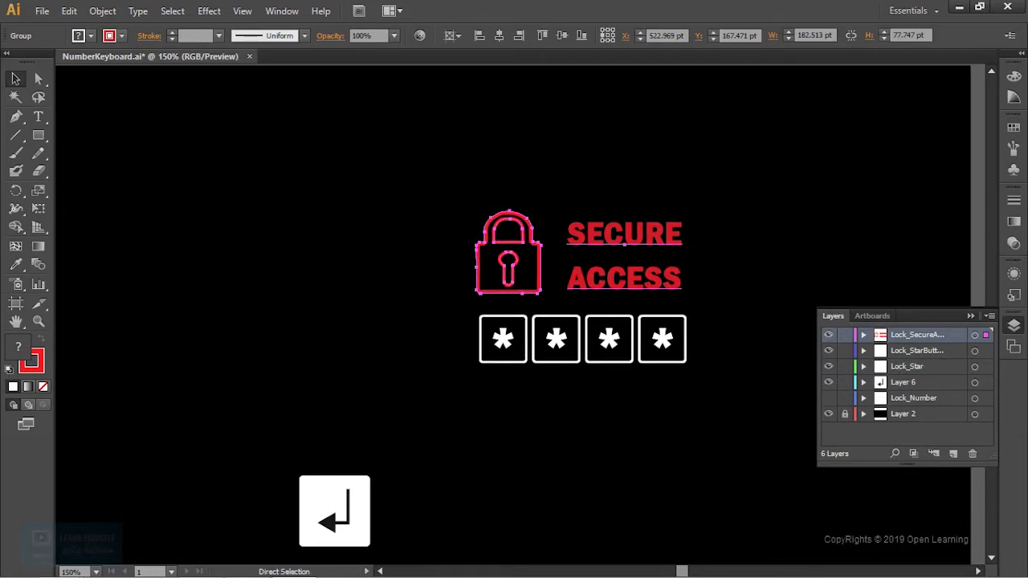
key(ctrl+v)
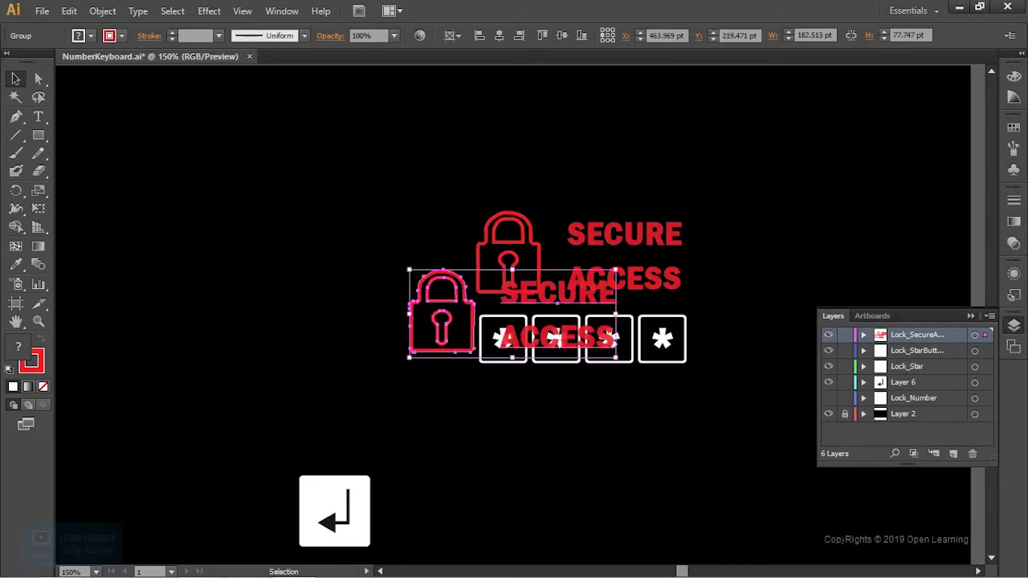
drag(433, 298, 190, 316)
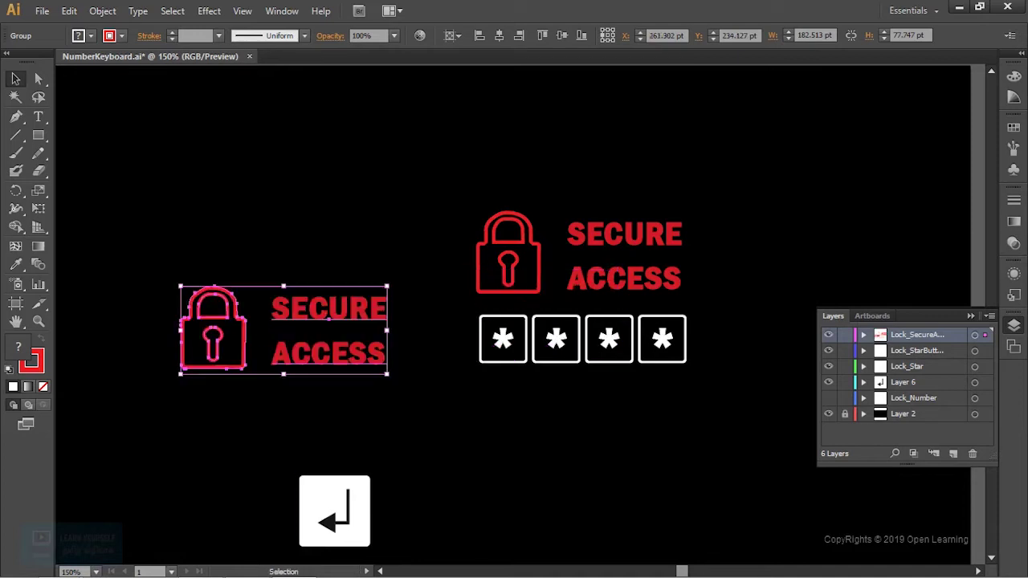
drag(253, 321, 258, 338)
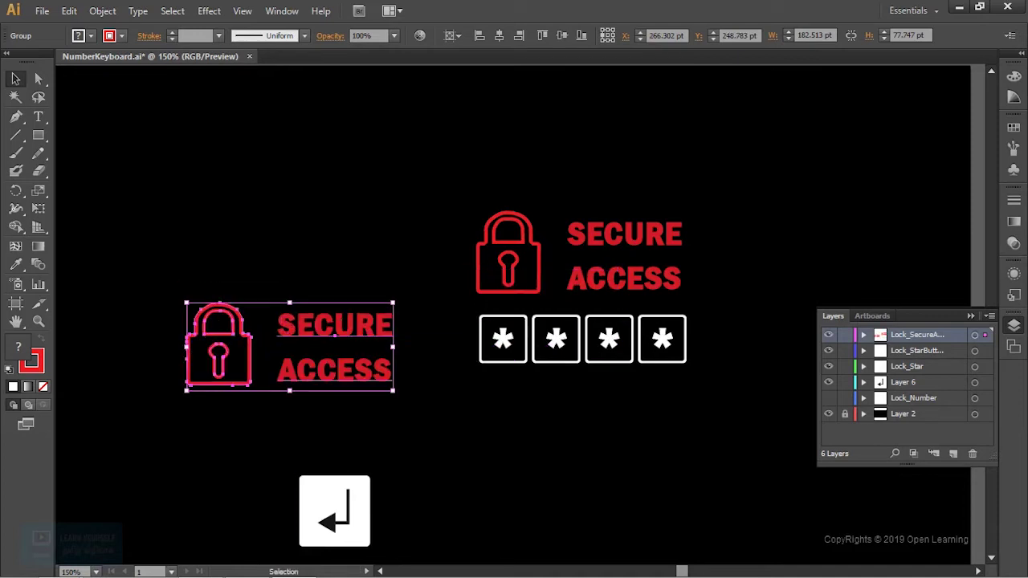
Replace the copy's SECURE ACCESS text with 'Unlocked' and move it beneath the padlock
key(t)
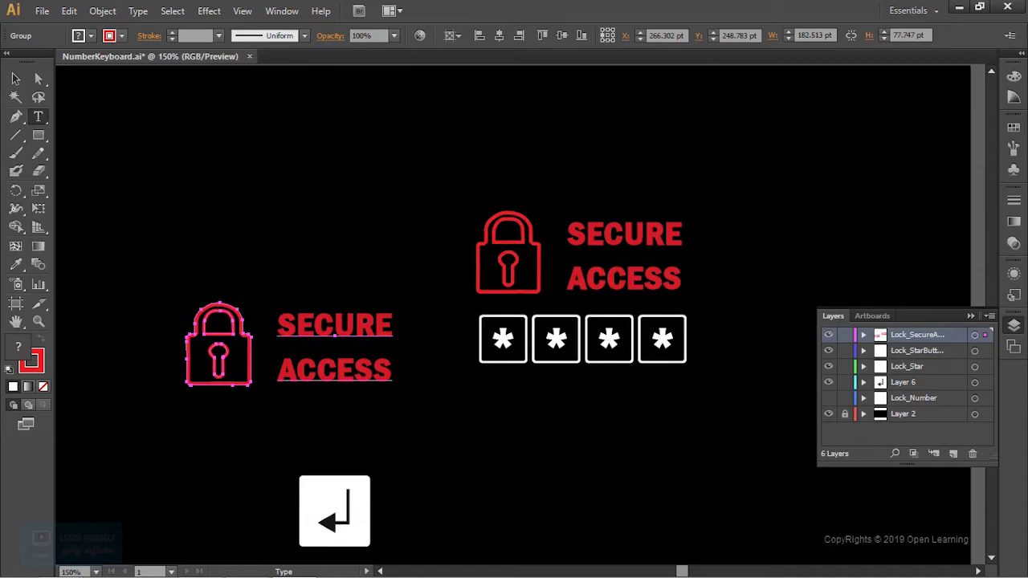
double_click(335, 325)
key(BackSpace)
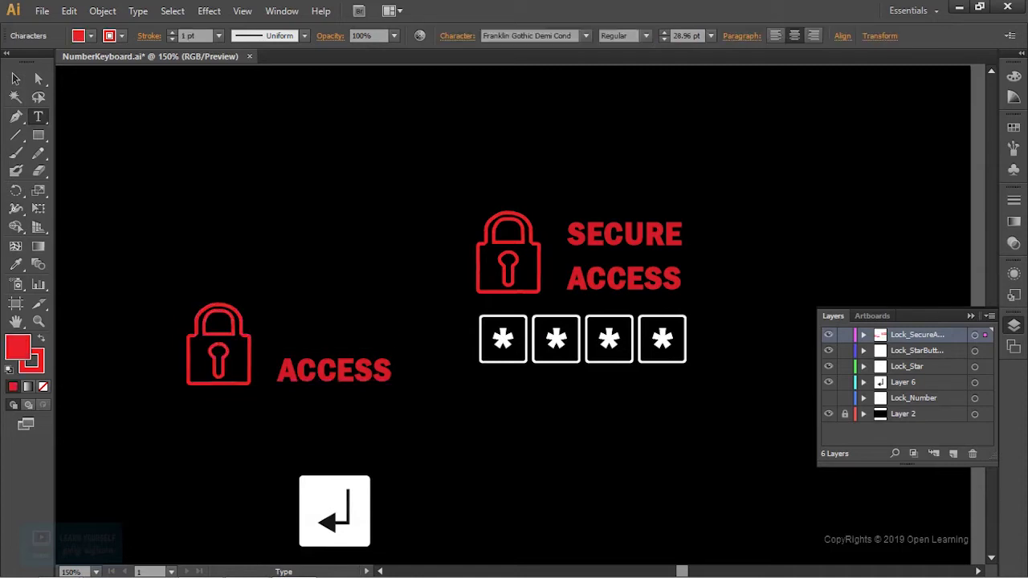
key(Delete)
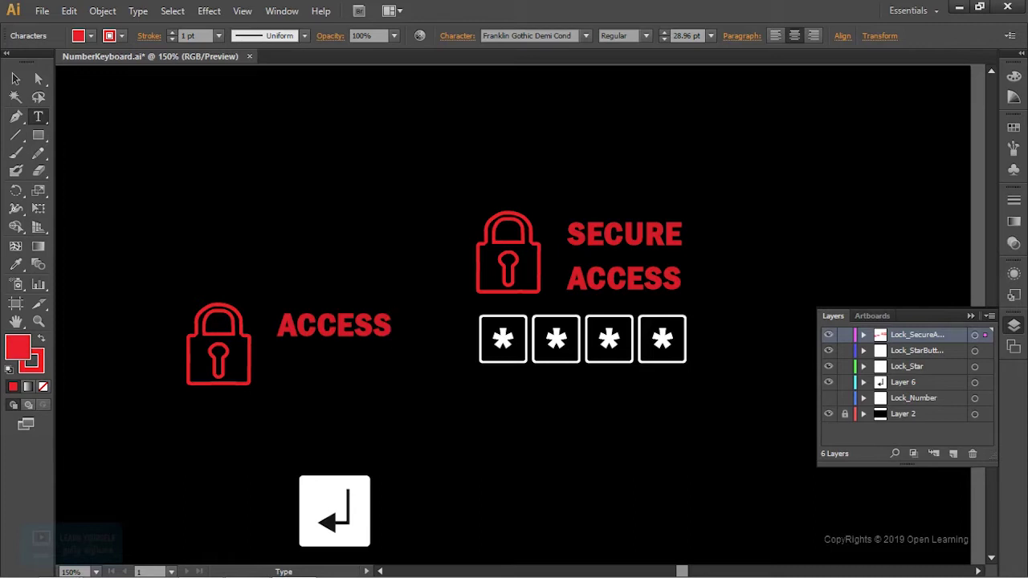
key(ctrl+a)
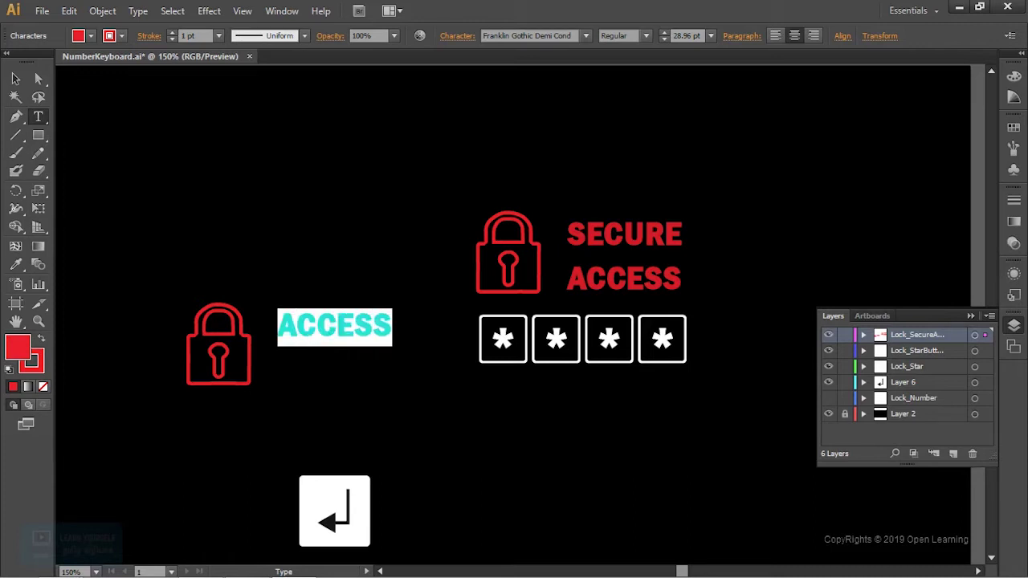
text(Unloc)
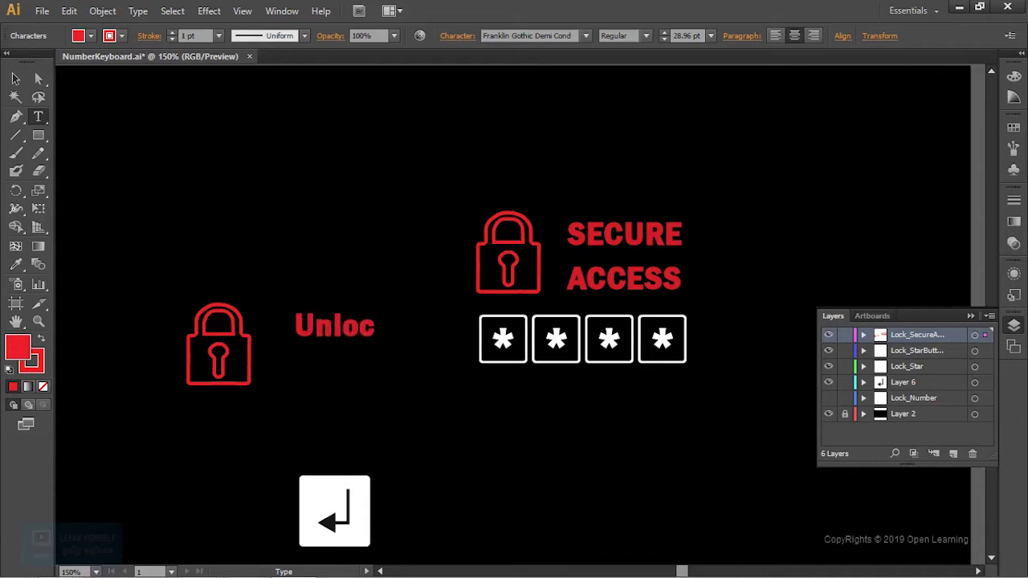
text(ked)
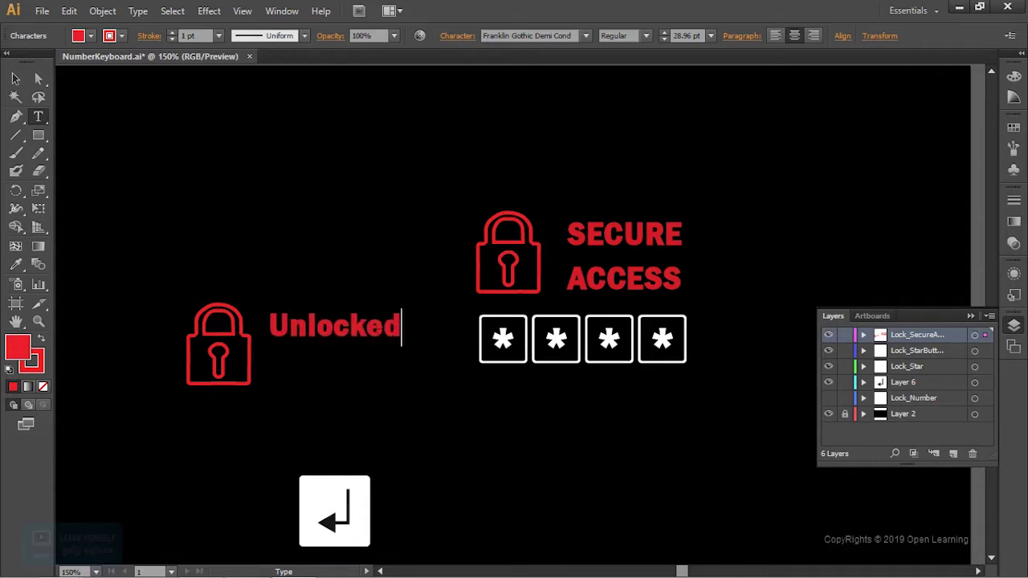
key(ctrl+a)
key(Escape)
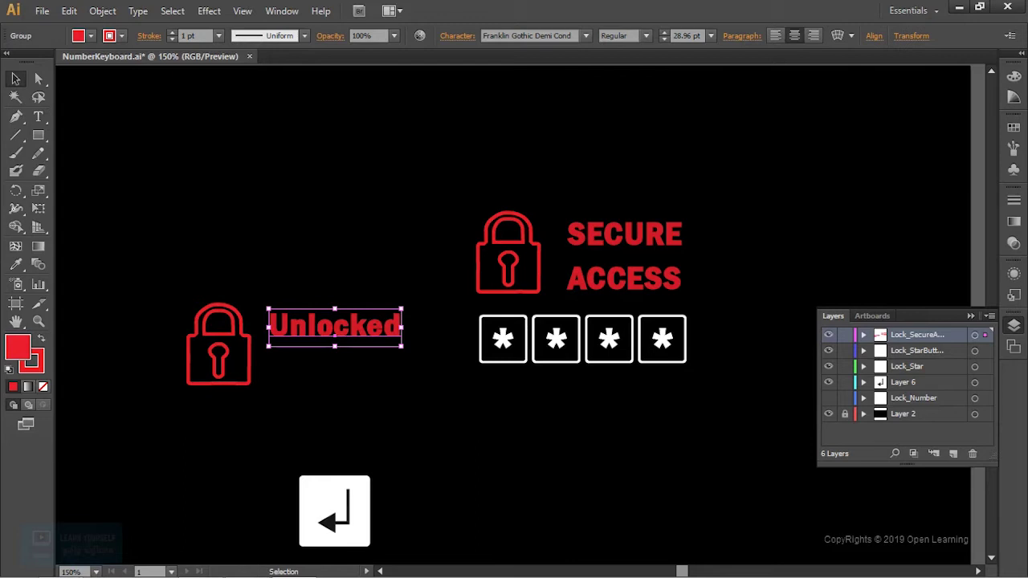
drag(323, 330, 204, 414)
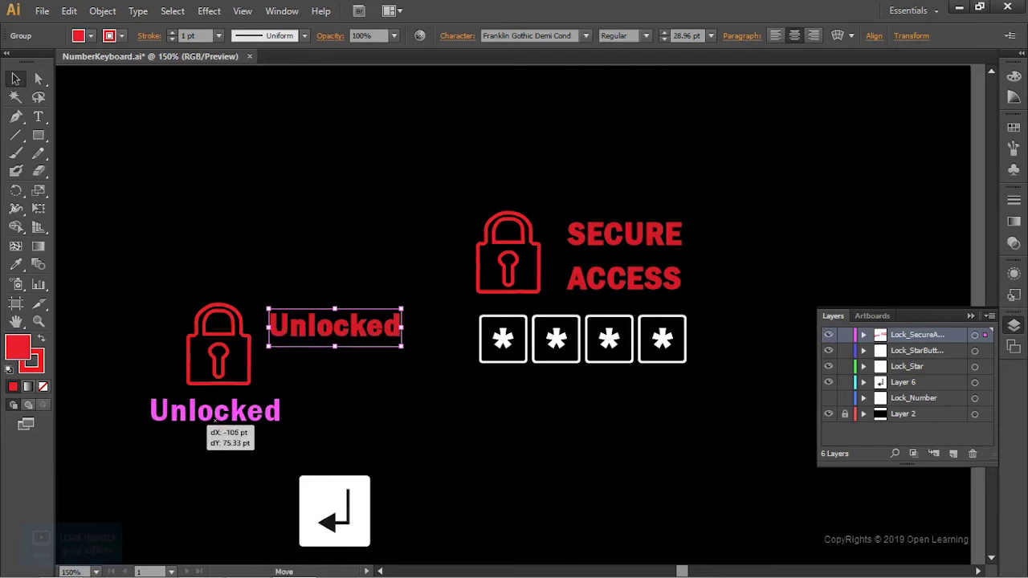
shift+click(218, 353)
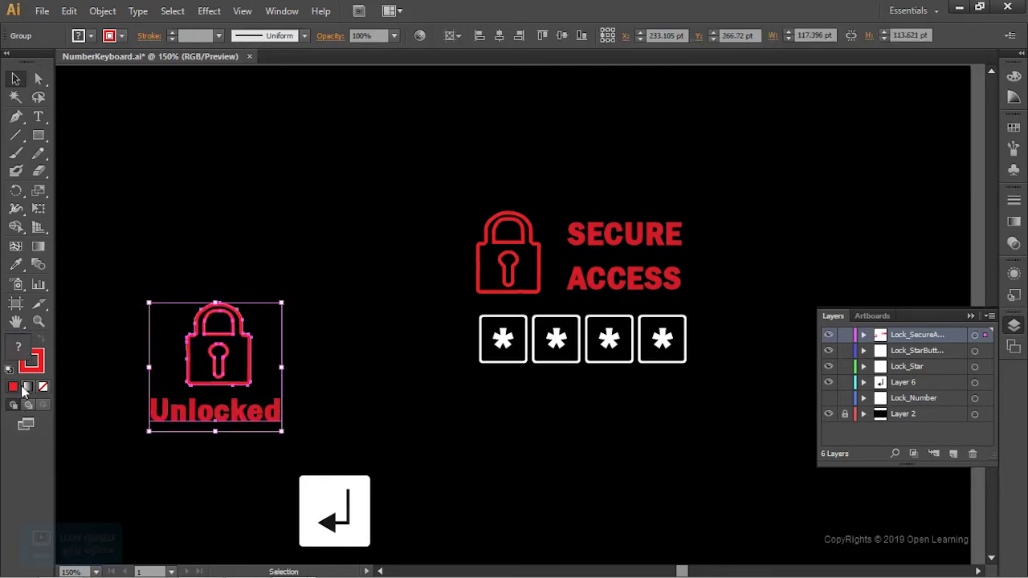
Set the copied padlock's outline colour to a bright, fully saturated green
double_click(37, 369)
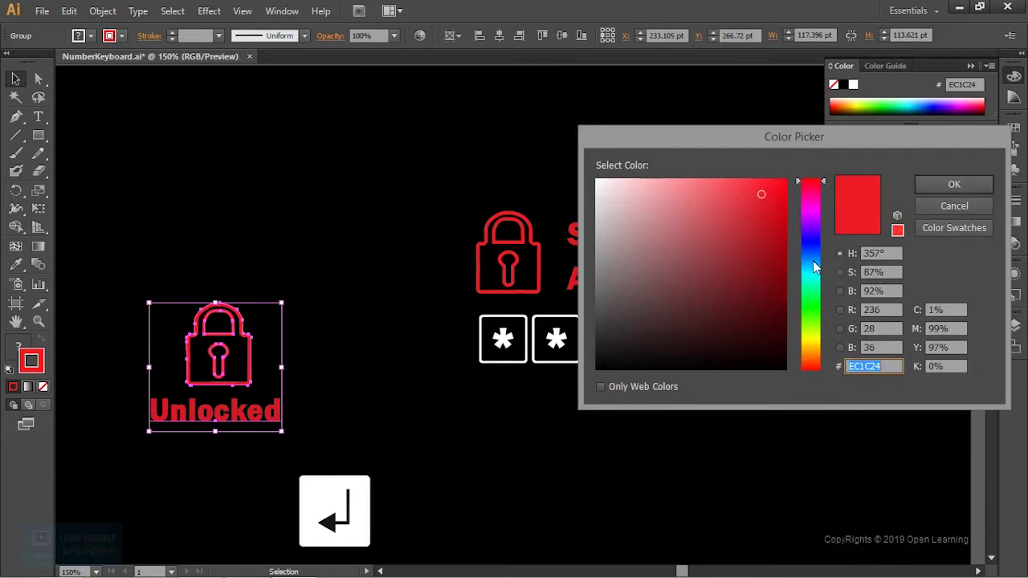
drag(820, 266, 820, 311)
drag(767, 196, 790, 179)
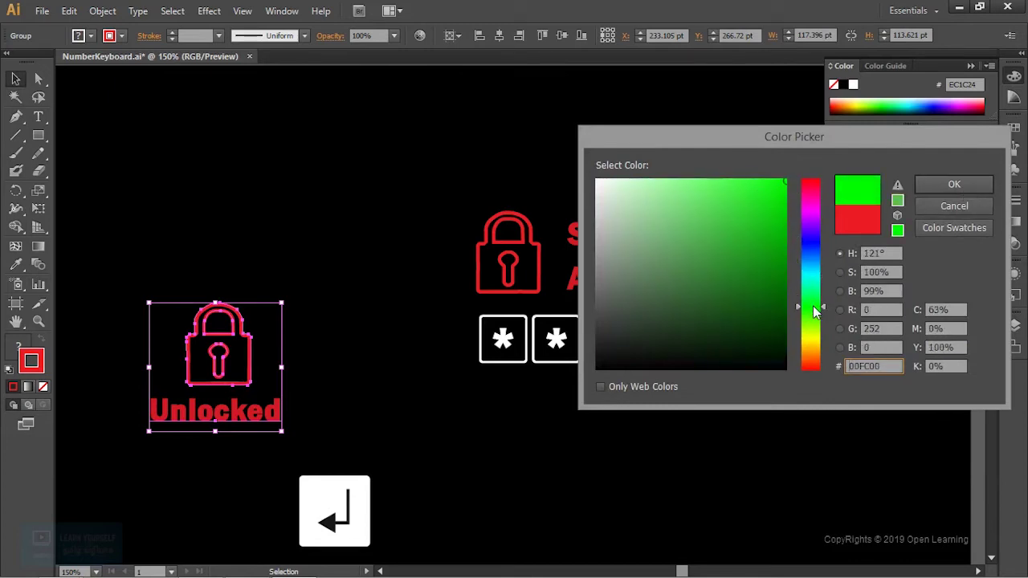
drag(826, 309, 829, 311)
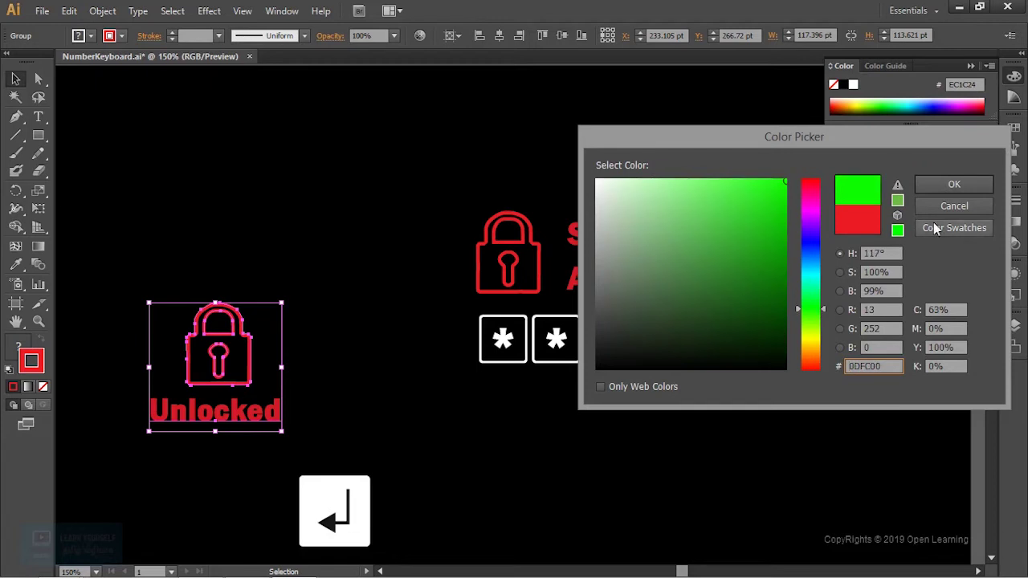
click(932, 187)
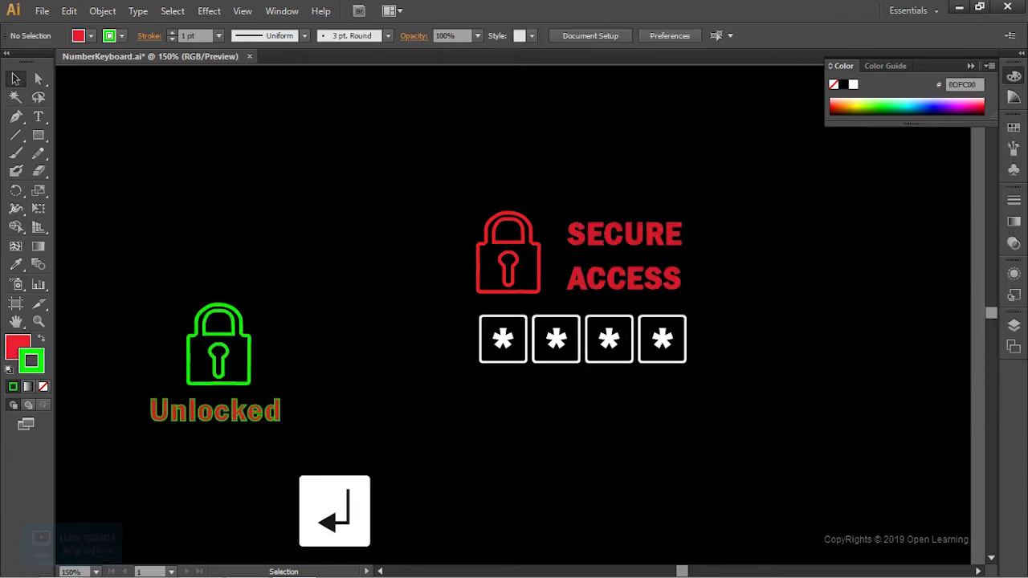
Give the Unlocked text a green colour inside its group
click(215, 410)
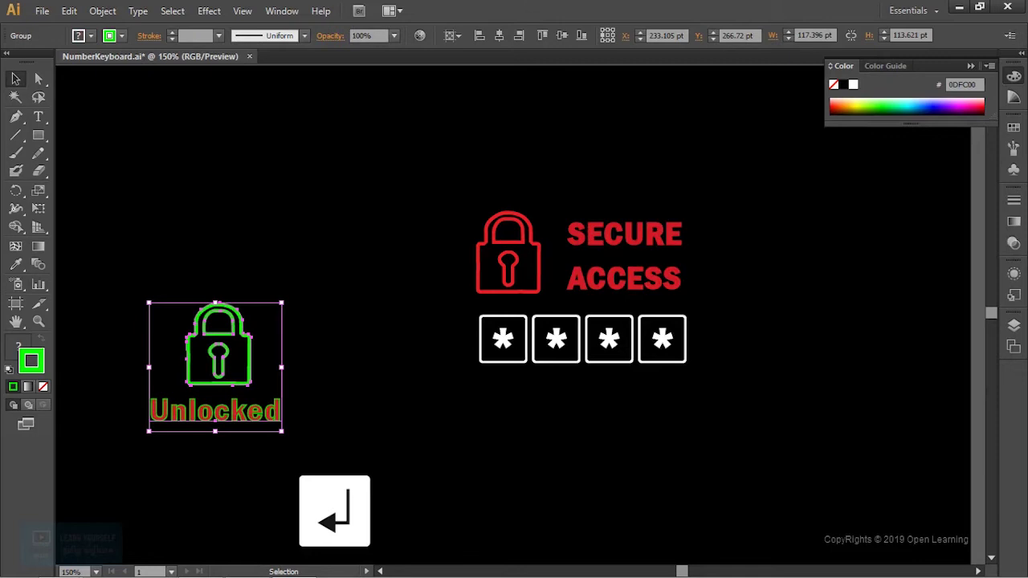
double_click(215, 411)
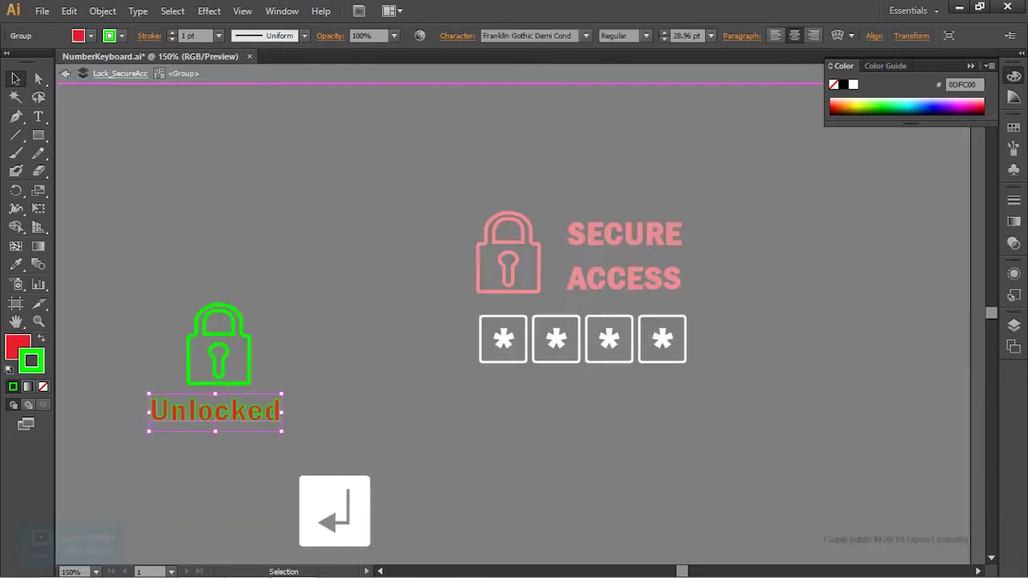
double_click(19, 347)
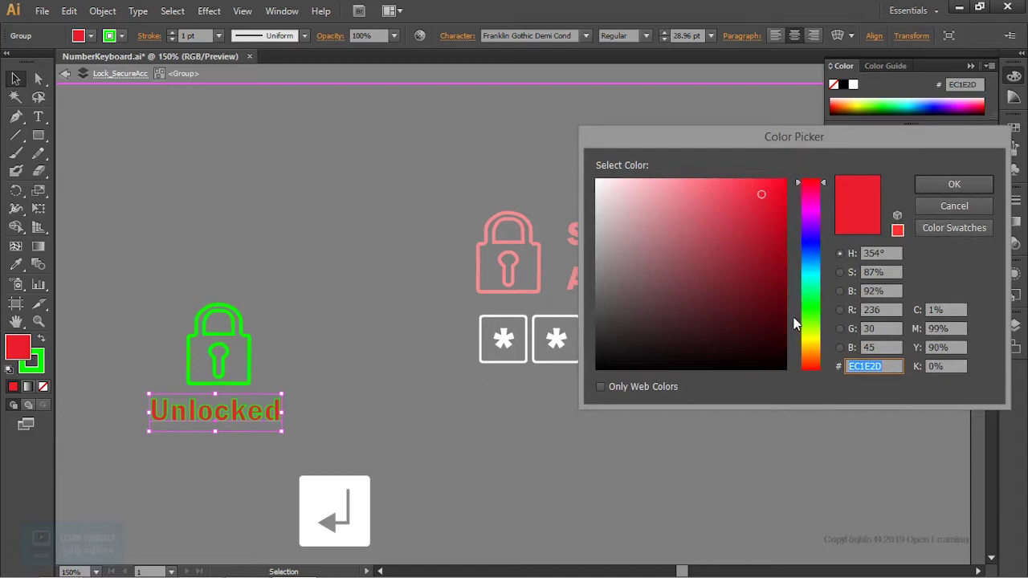
click(808, 319)
click(932, 185)
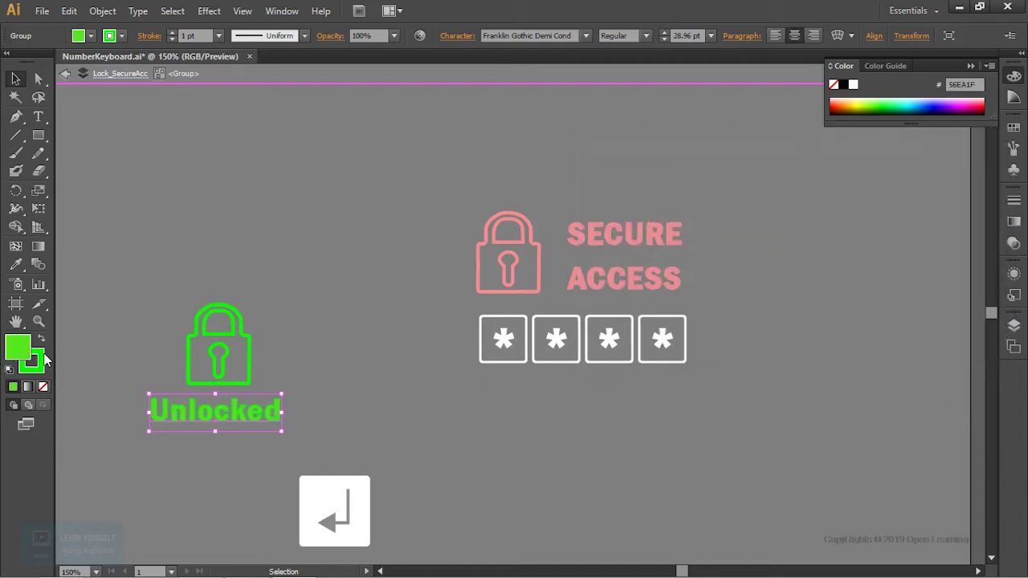
key(Escape)
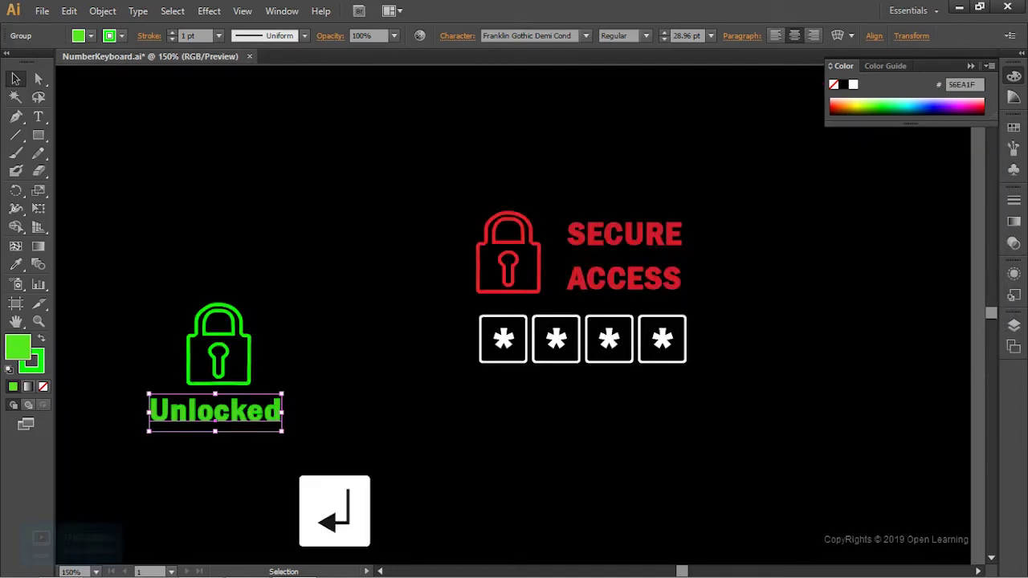
key(ctrl+shift+a)
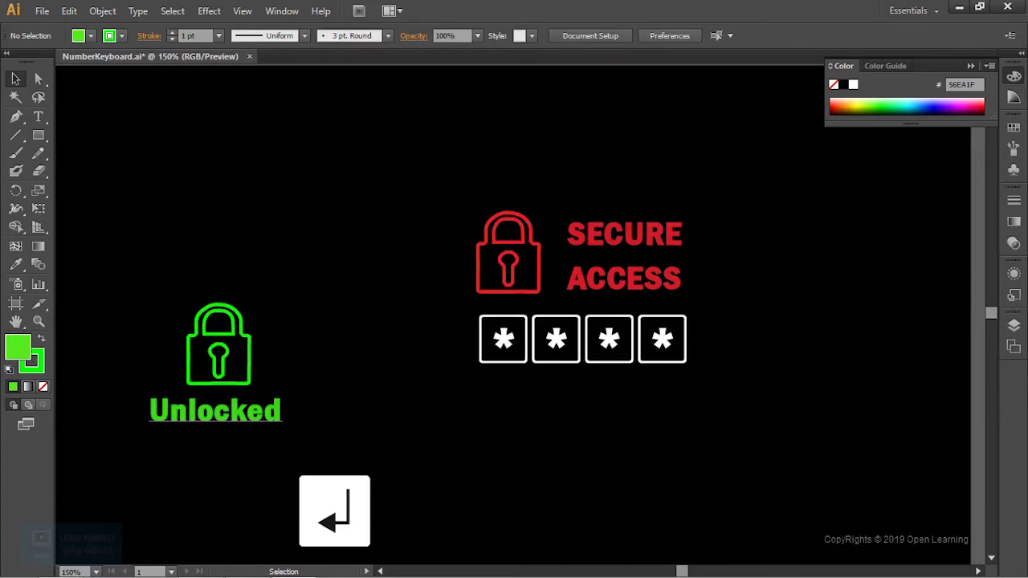
Make the Unlocked text solid green with no outline by swapping fill and stroke
double_click(215, 411)
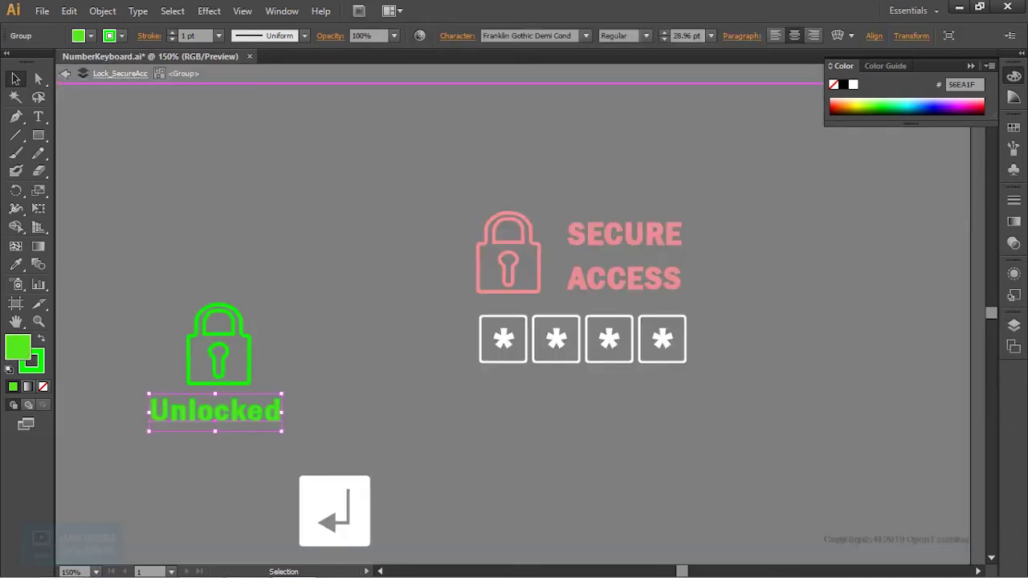
click(43, 387)
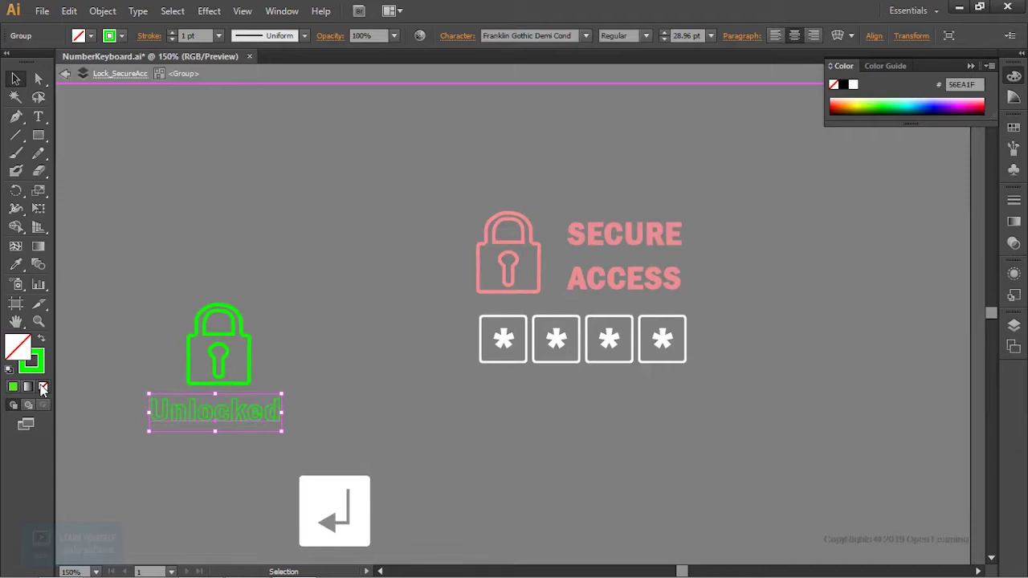
key(shift+x)
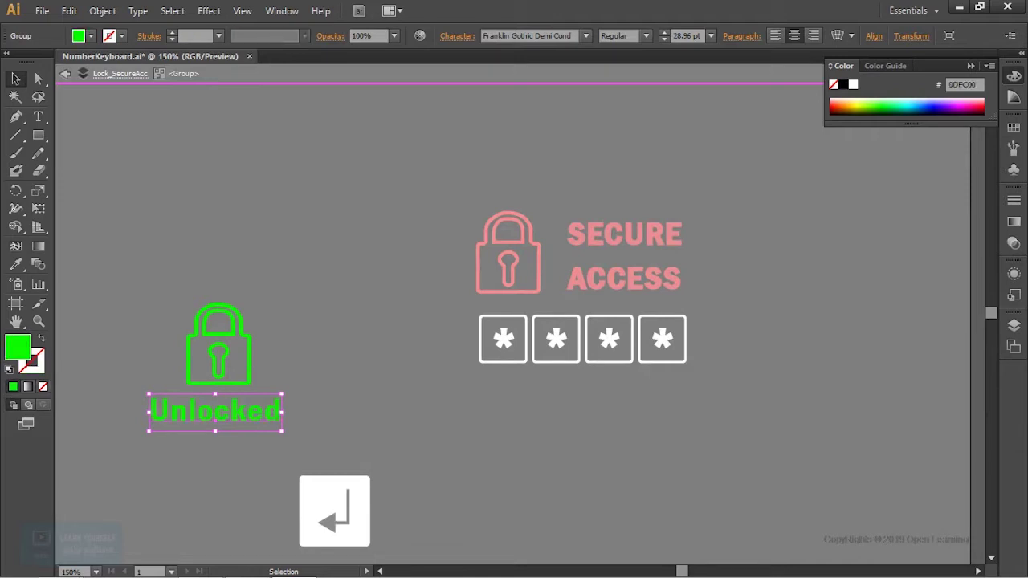
key(Escape)
key(ctrl+shift+a)
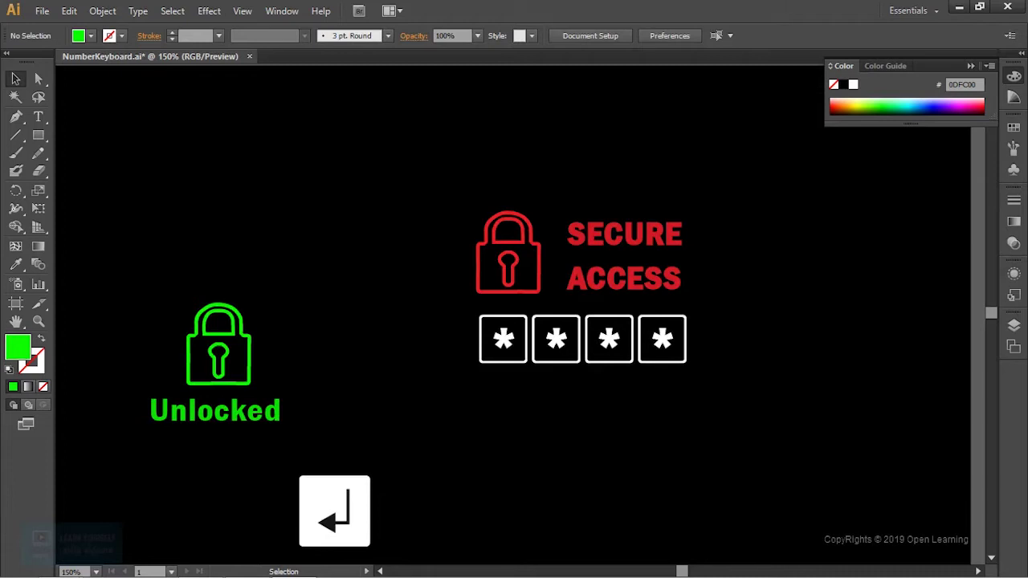
Cut the green Unlocked padlock group from the artboard and add a new Layer 7
click(1013, 325)
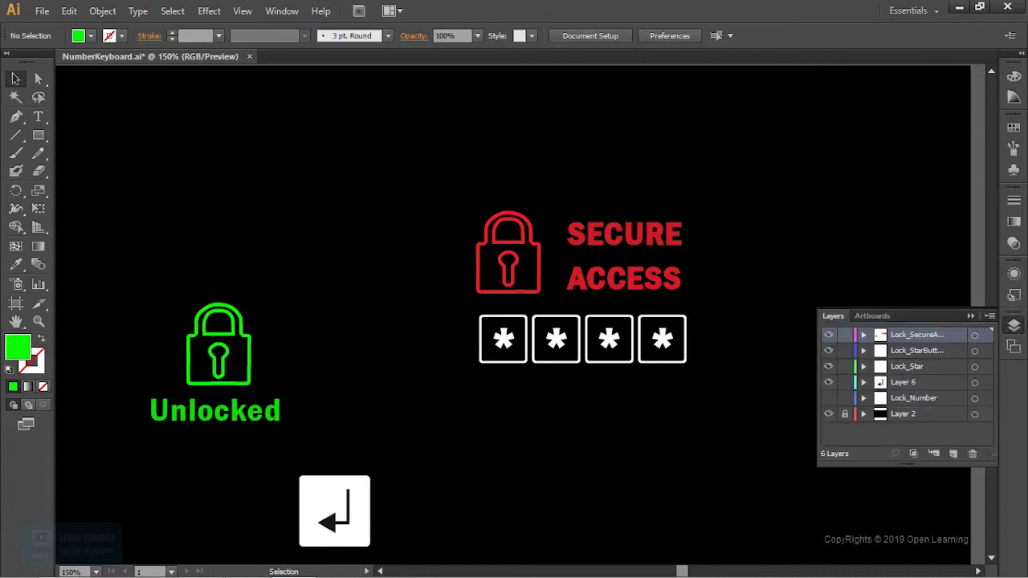
click(245, 325)
key(Delete)
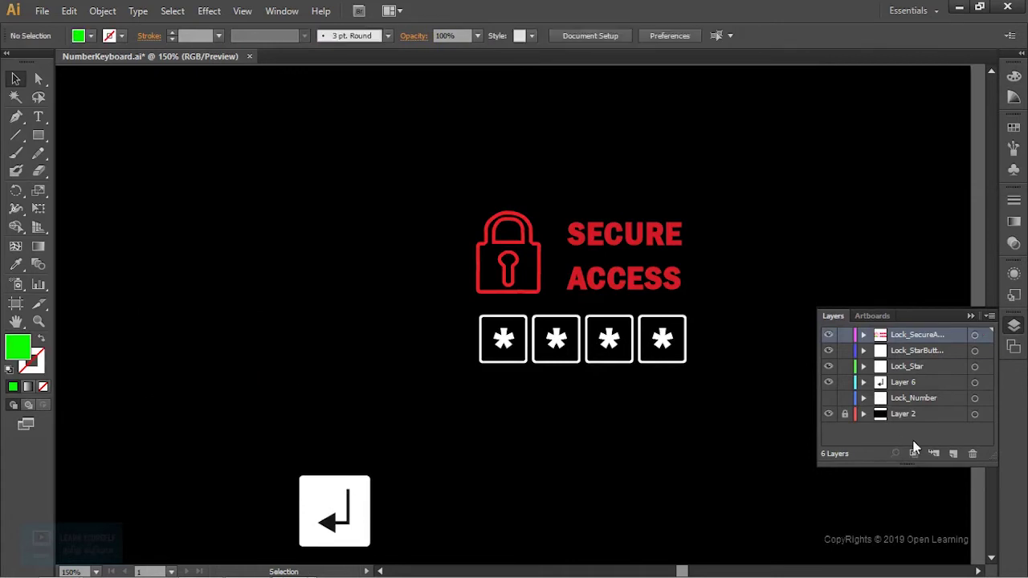
click(953, 454)
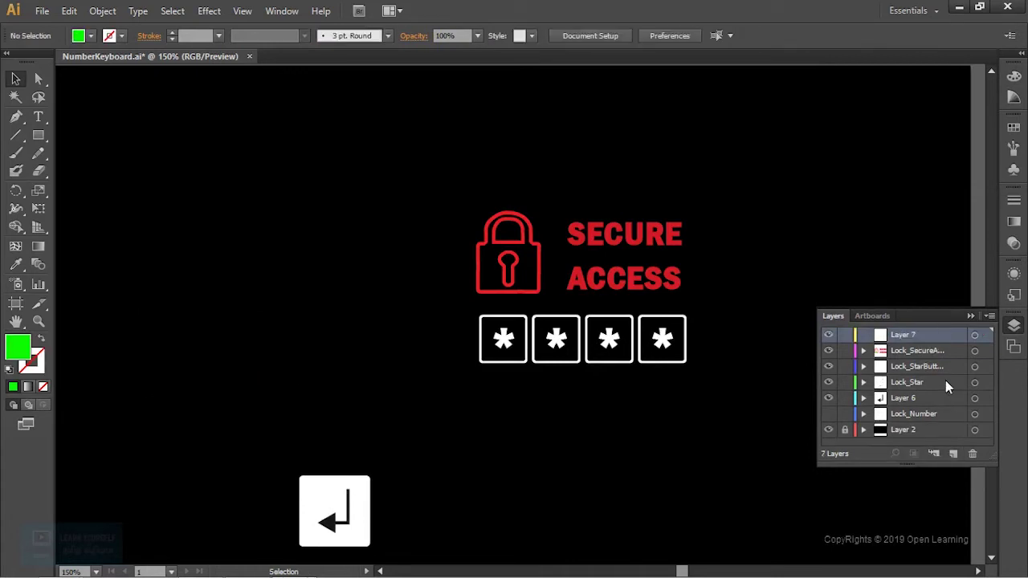
double_click(914, 337)
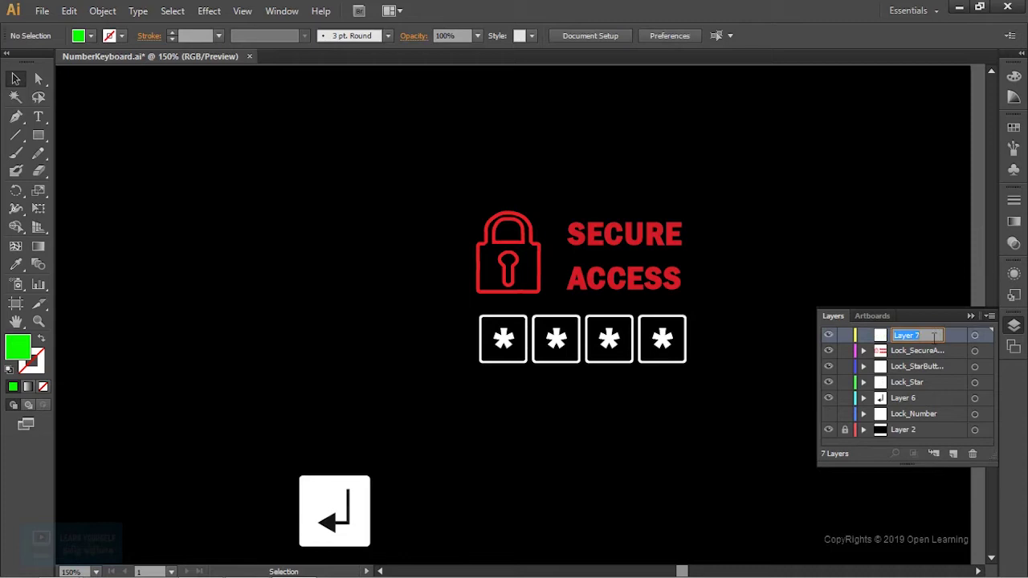
Name the new layer 'Unlocked', paste the padlock group into it, and place it beside SECURE ACCESS
text(U)
text(nlocked)
key(Return)
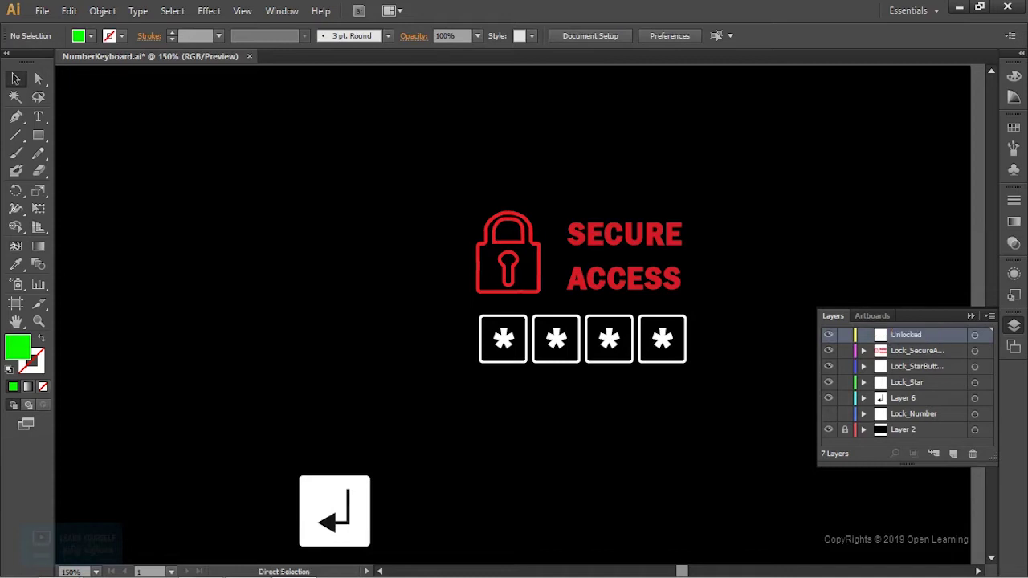
key(ctrl+v)
drag(522, 365, 369, 338)
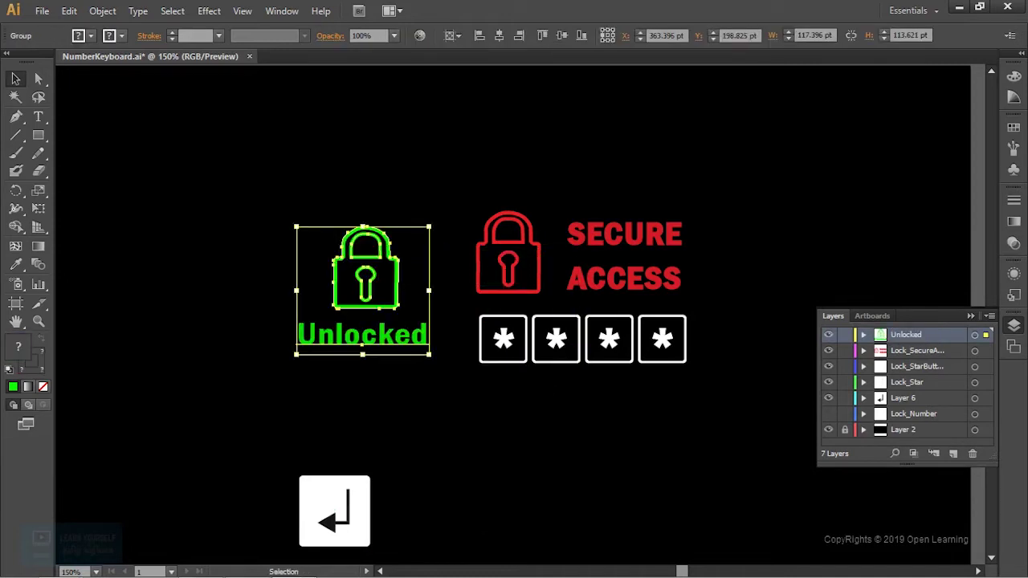
click(354, 426)
Rename Layer 6 to 'EnterKey' and save the Illustrator file
click(335, 511)
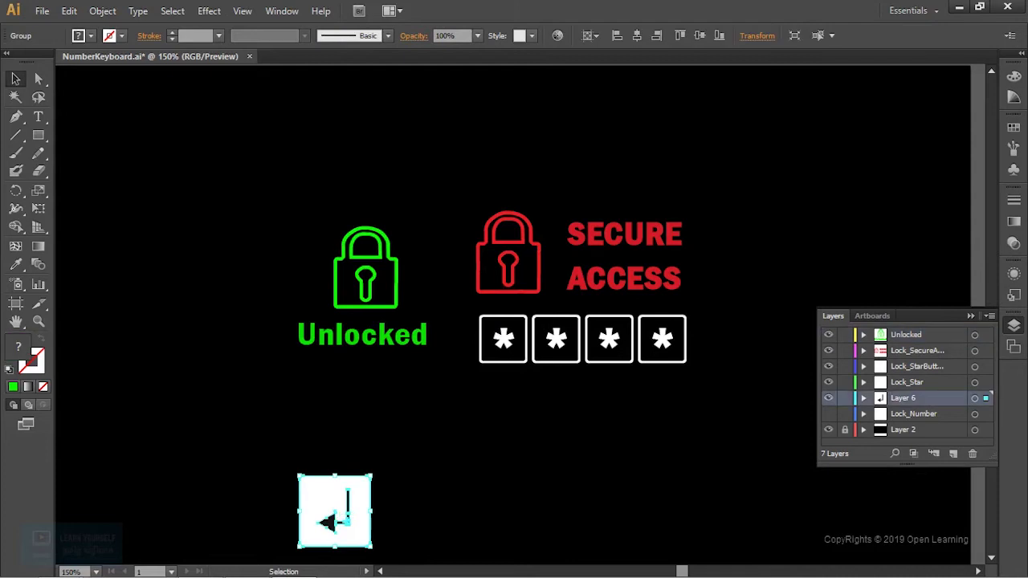
double_click(908, 400)
key(Return)
click(42, 11)
click(85, 132)
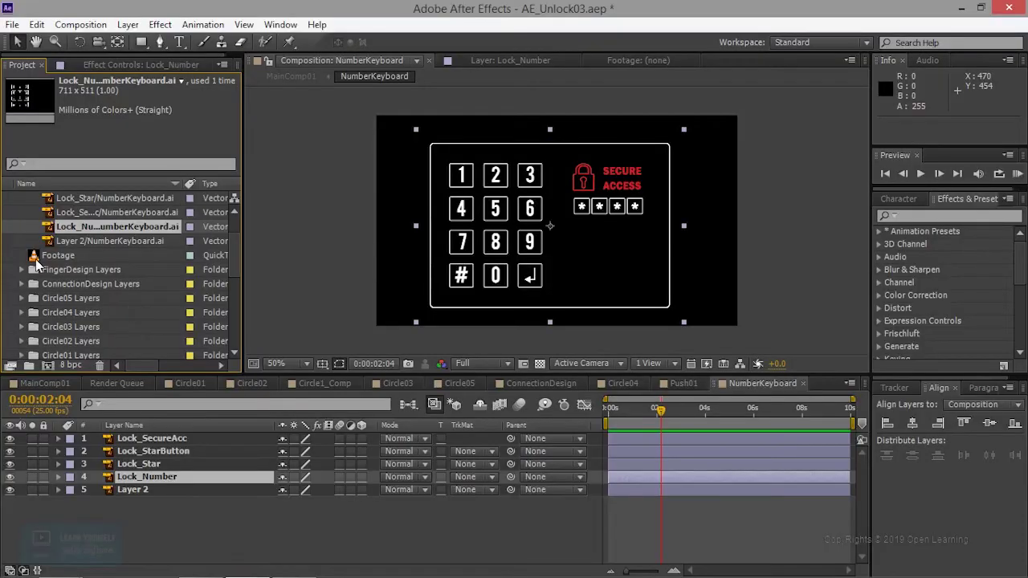
Import NumberKeyboard.ai into After Effects as Composition - Retain Layer Sizes
click(14, 217)
double_click(14, 217)
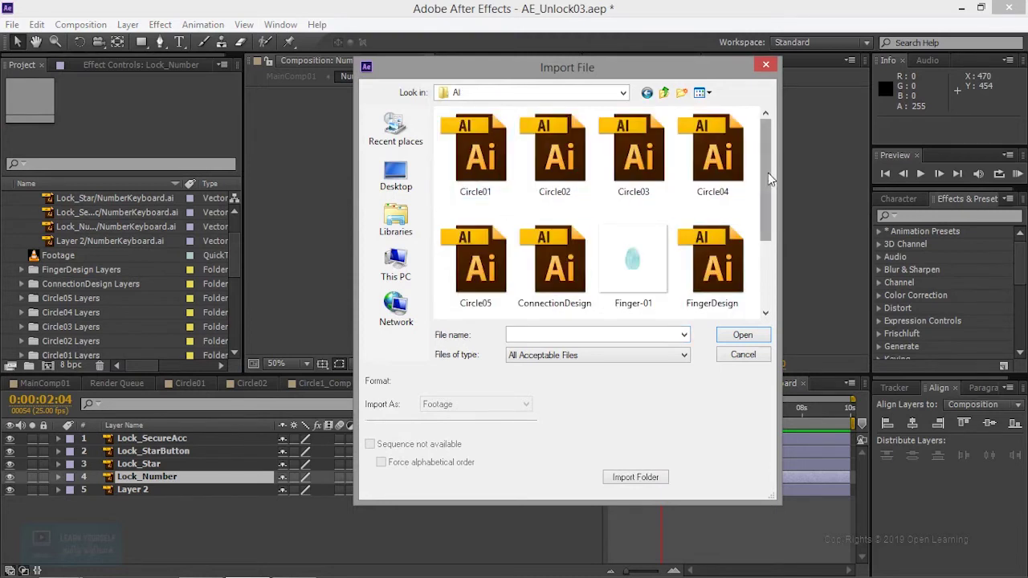
drag(768, 173, 768, 237)
click(633, 261)
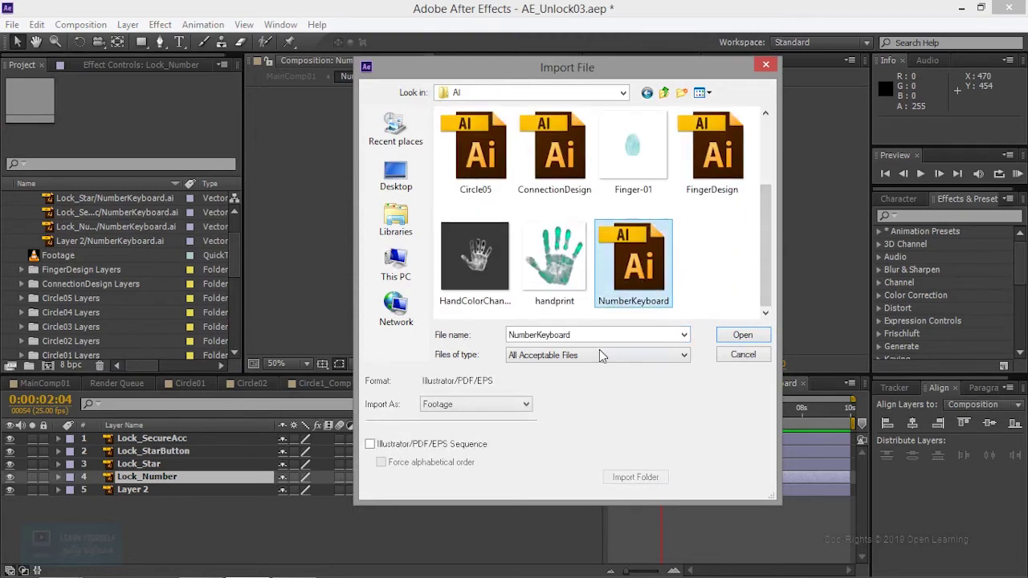
click(478, 406)
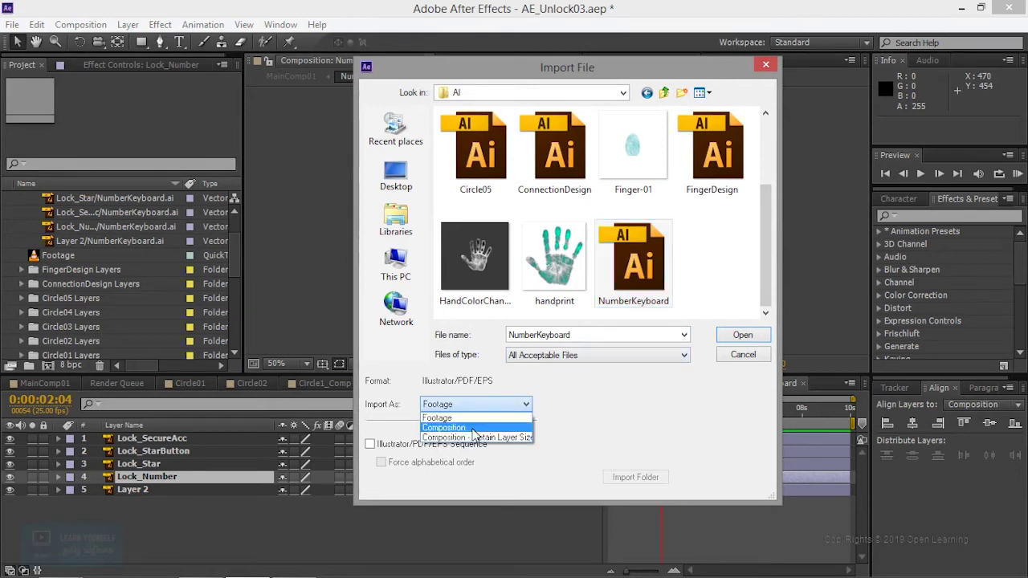
click(444, 427)
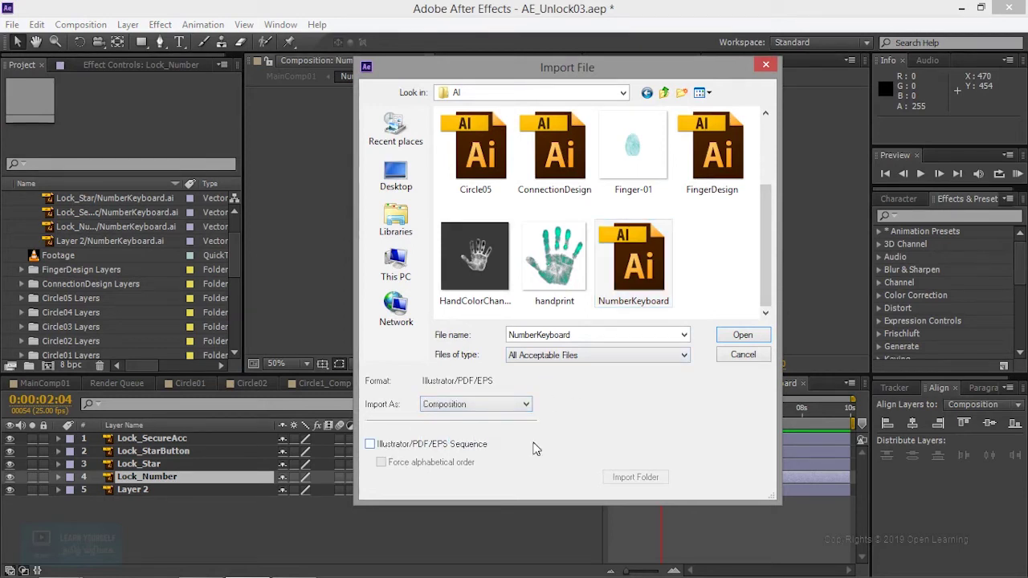
click(522, 405)
click(485, 439)
click(743, 338)
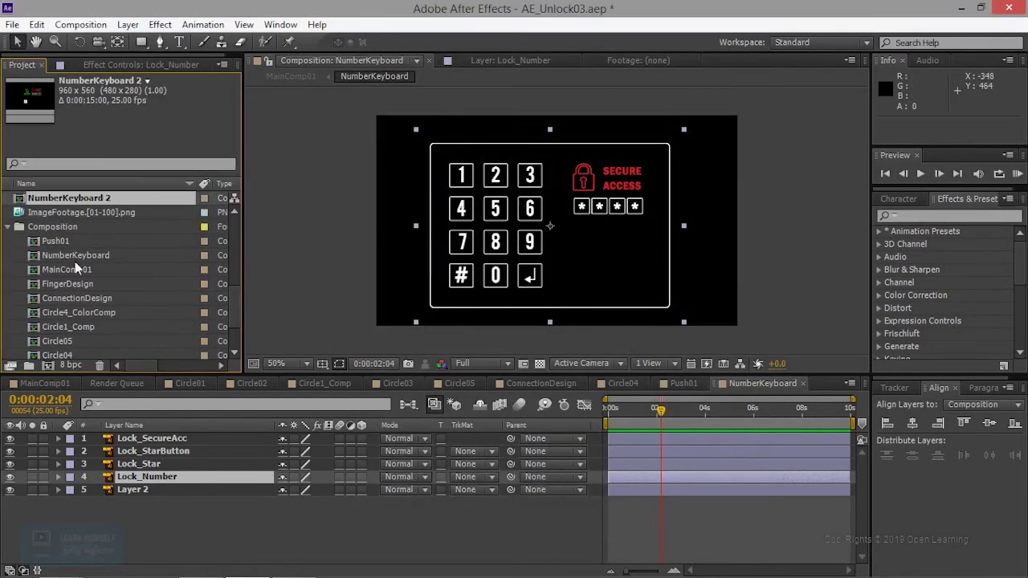
Open NumberKeyboard 2 and delete the Layer 2 background and Lock_Number layers
scroll(78, 271, up, 2)
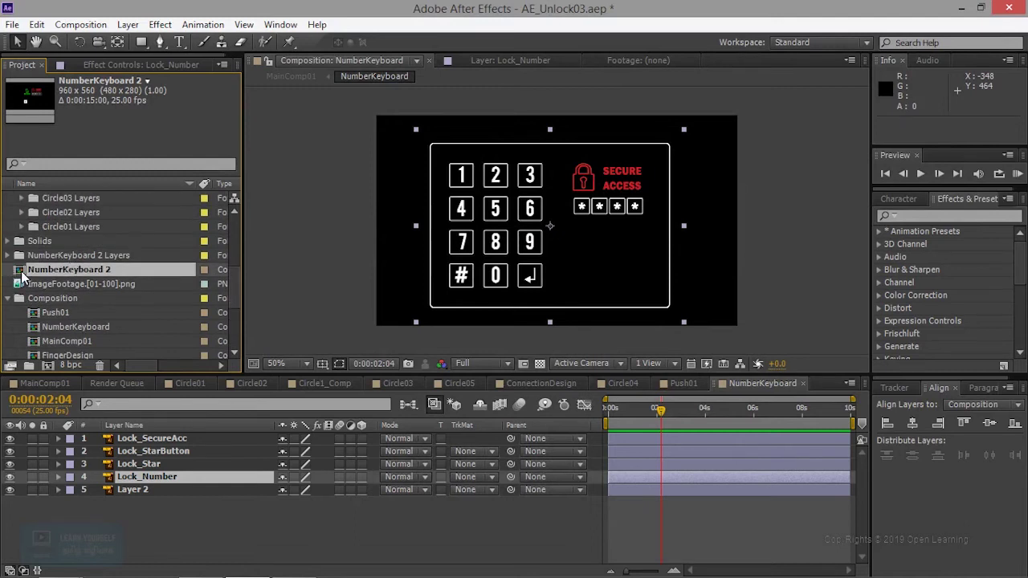
double_click(22, 276)
scroll(97, 290, down, 2)
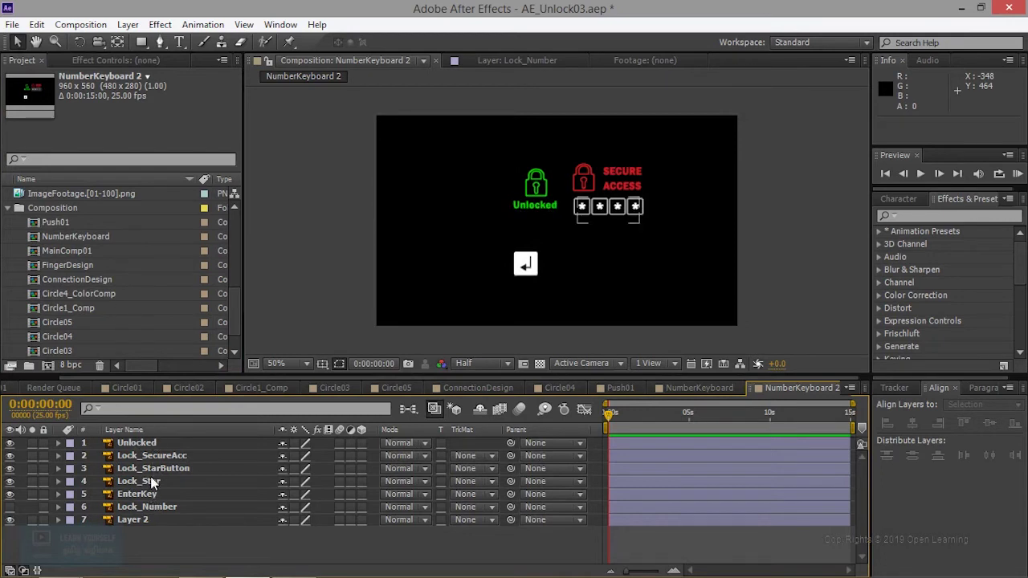
click(141, 522)
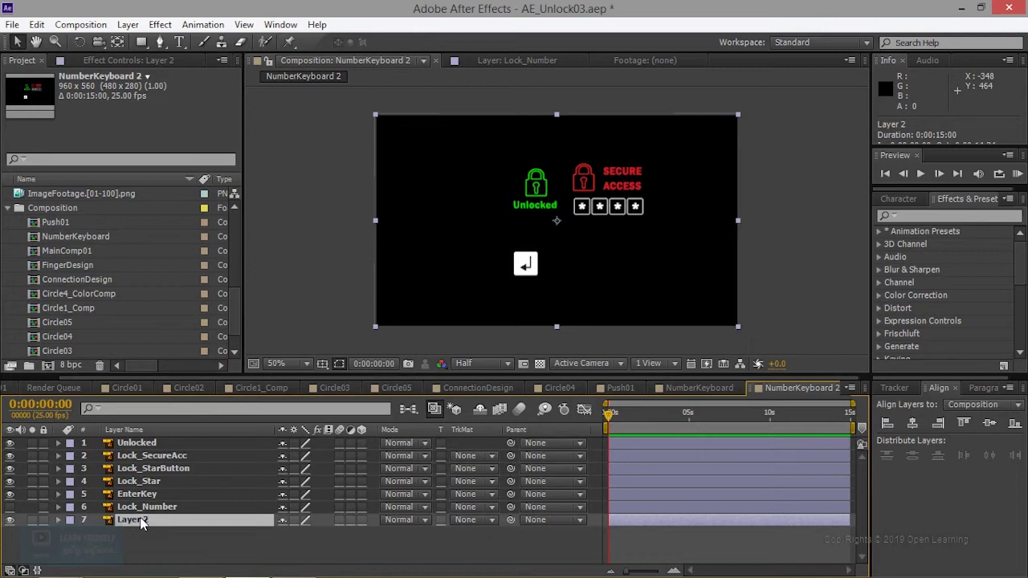
key(Delete)
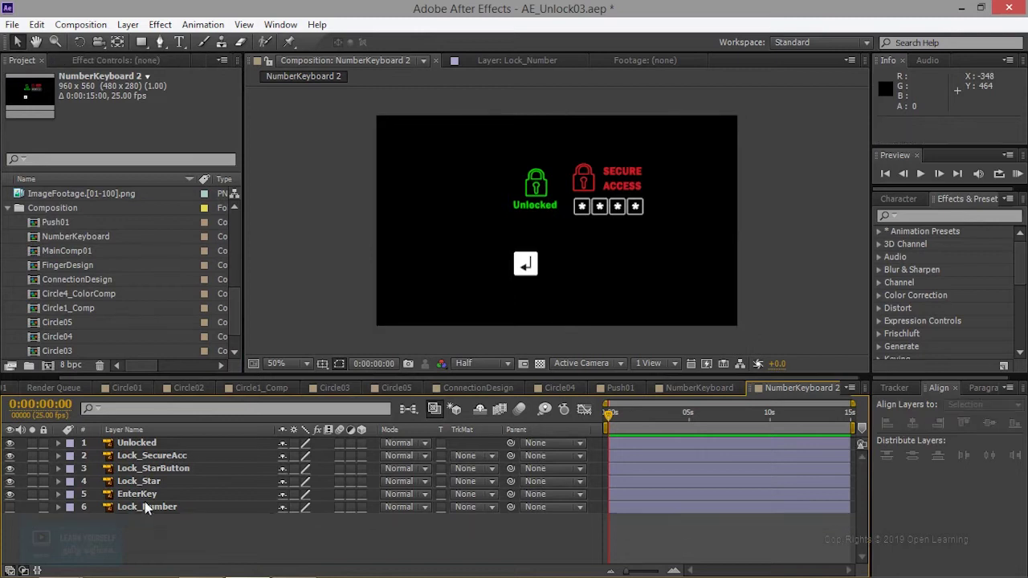
click(145, 503)
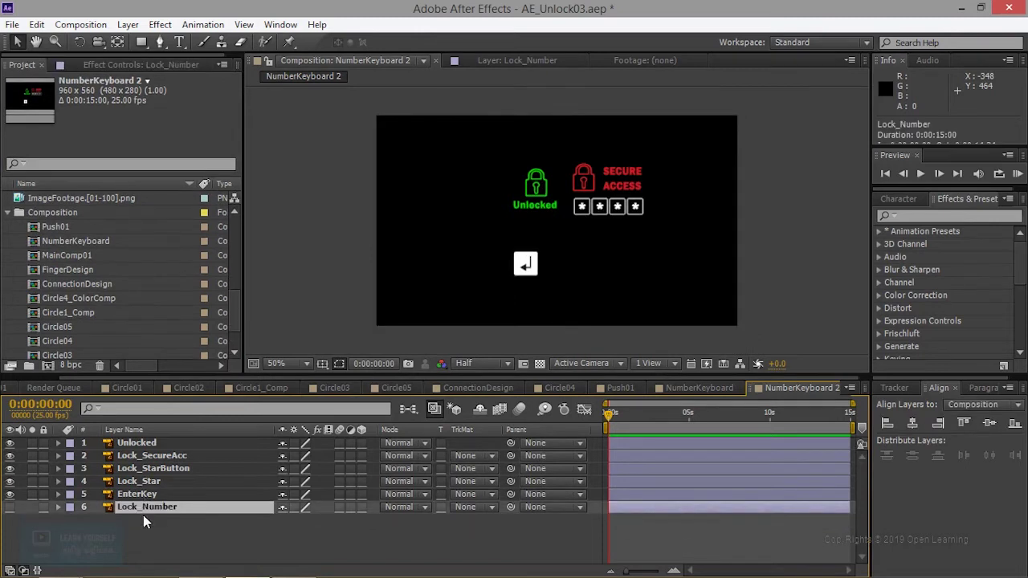
key(Delete)
Delete the Lock_Star, Lock_StarButton and Lock_SecureAcc layers, leaving only Unlocked and EnterKey
click(143, 484)
key(Delete)
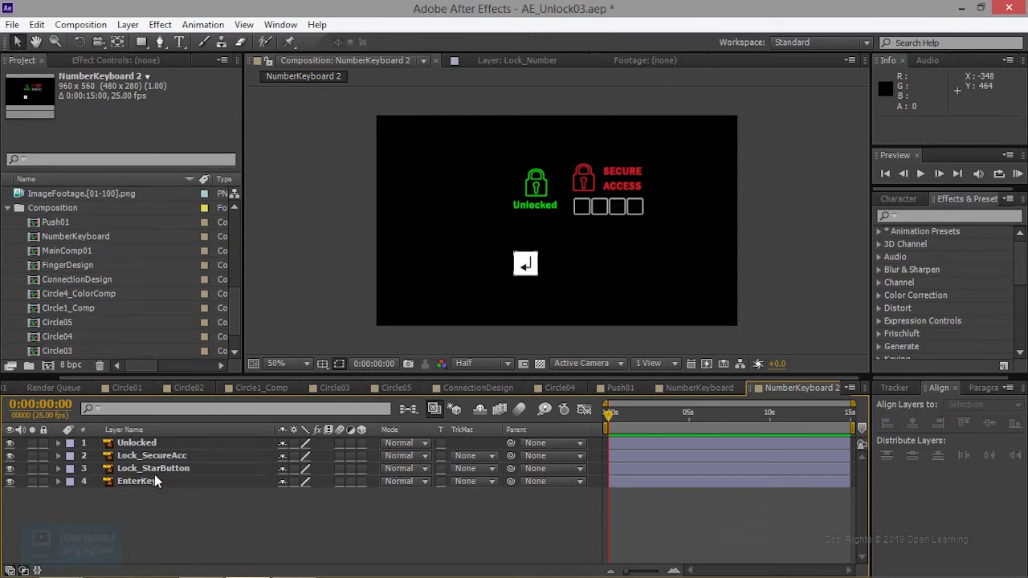
click(157, 471)
key(Delete)
click(156, 458)
key(Delete)
click(153, 443)
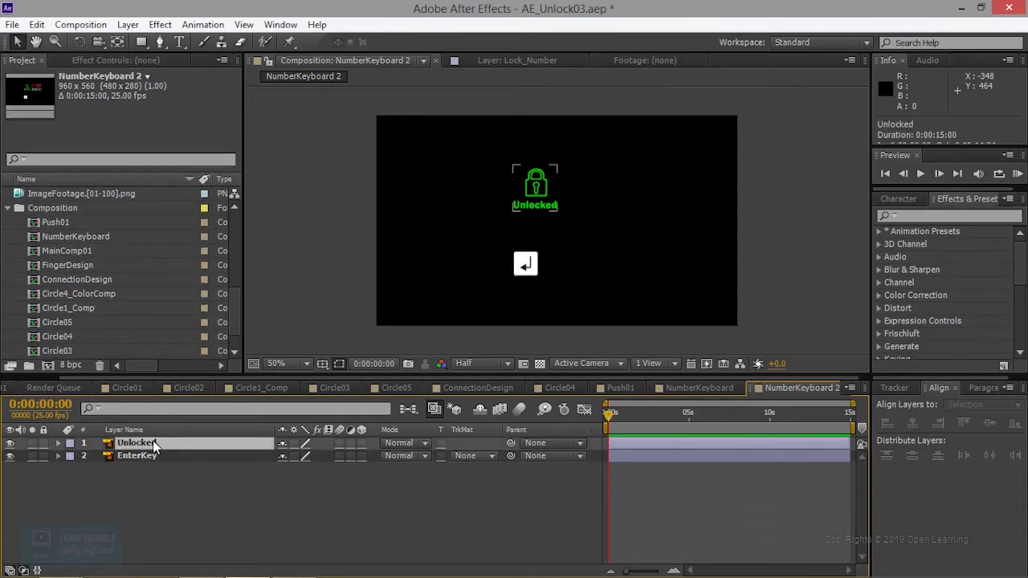
click(149, 525)
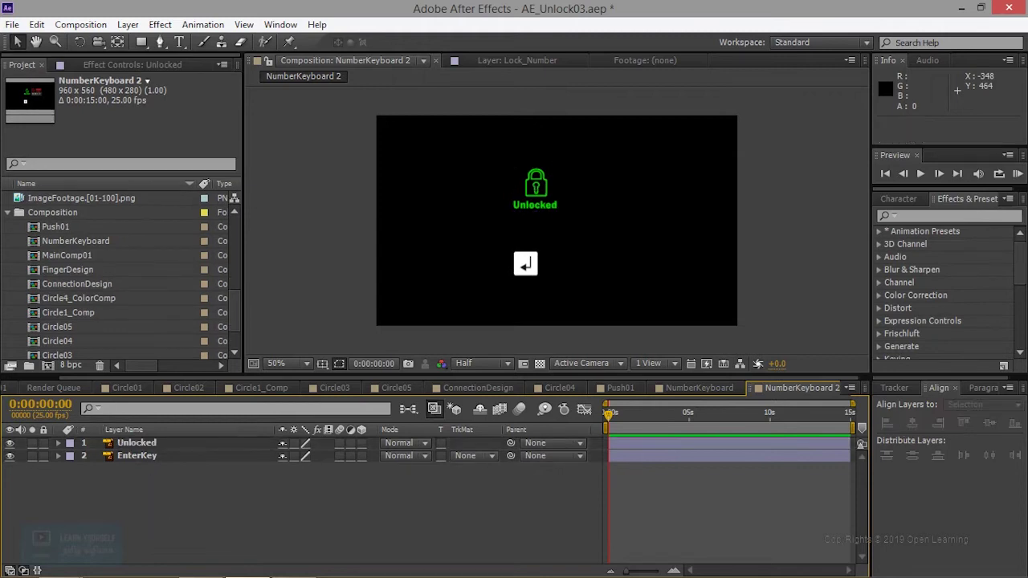
scroll(102, 387, up, 2)
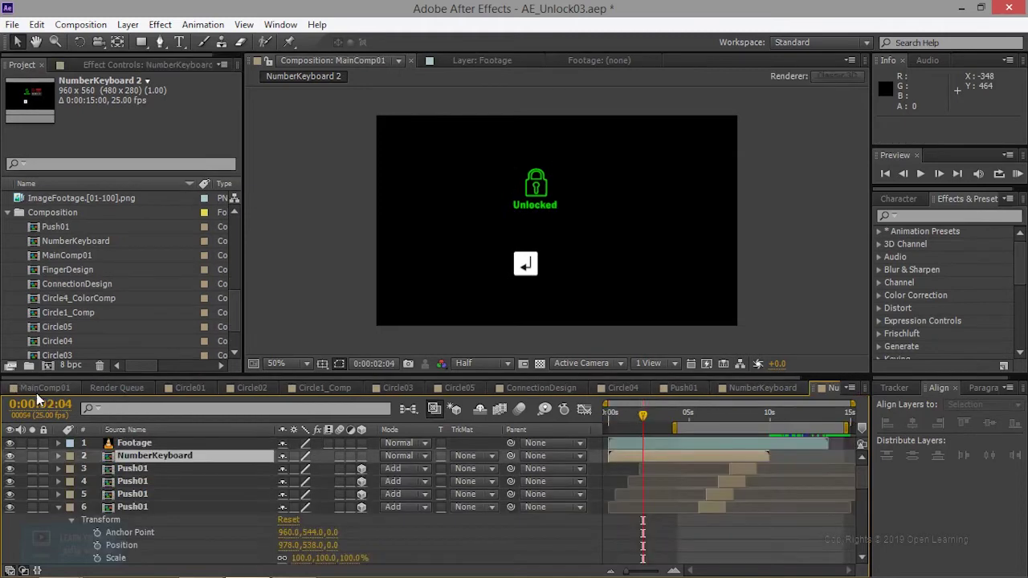
Remove the old NumberKeyboard layer from MainComp01
click(36, 388)
scroll(590, 249, down, 1)
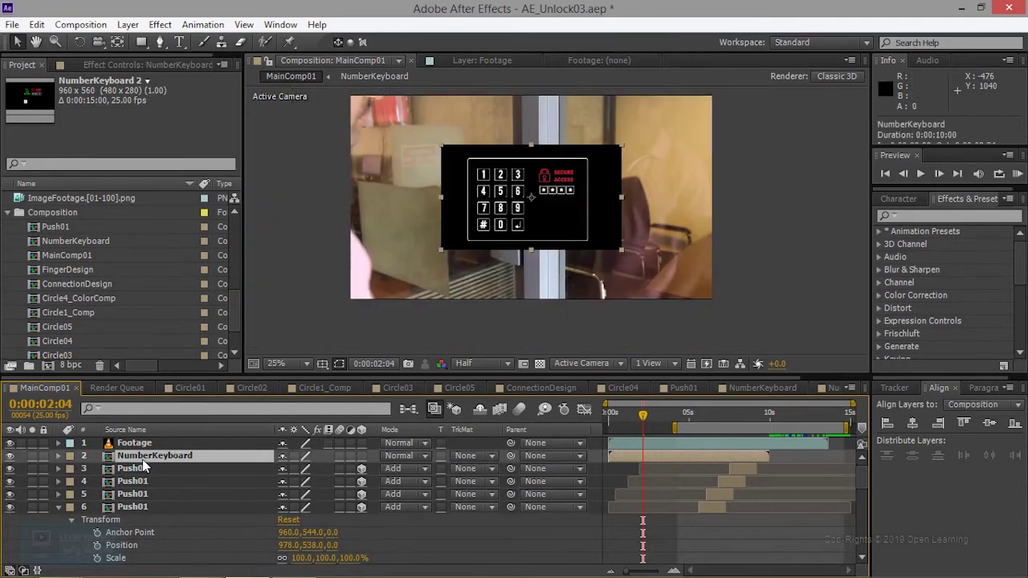
key(Delete)
Add NumberKeyboard 2 from the Project panel to MainComp01 as layer 2
click(103, 299)
scroll(103, 328, down, 2)
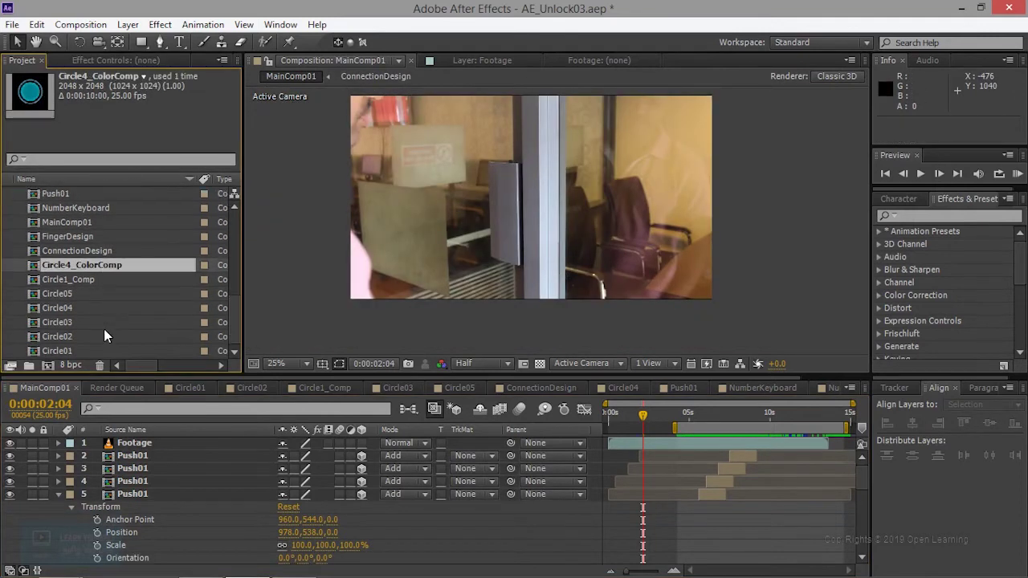
scroll(104, 329, down, 5)
scroll(104, 329, up, 2)
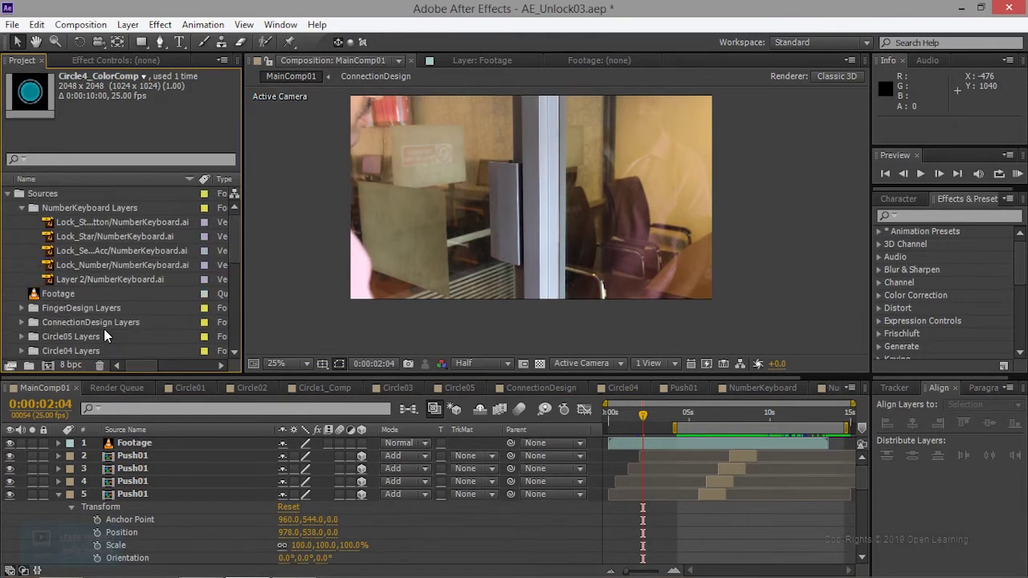
scroll(104, 329, down, 3)
drag(91, 307, 160, 450)
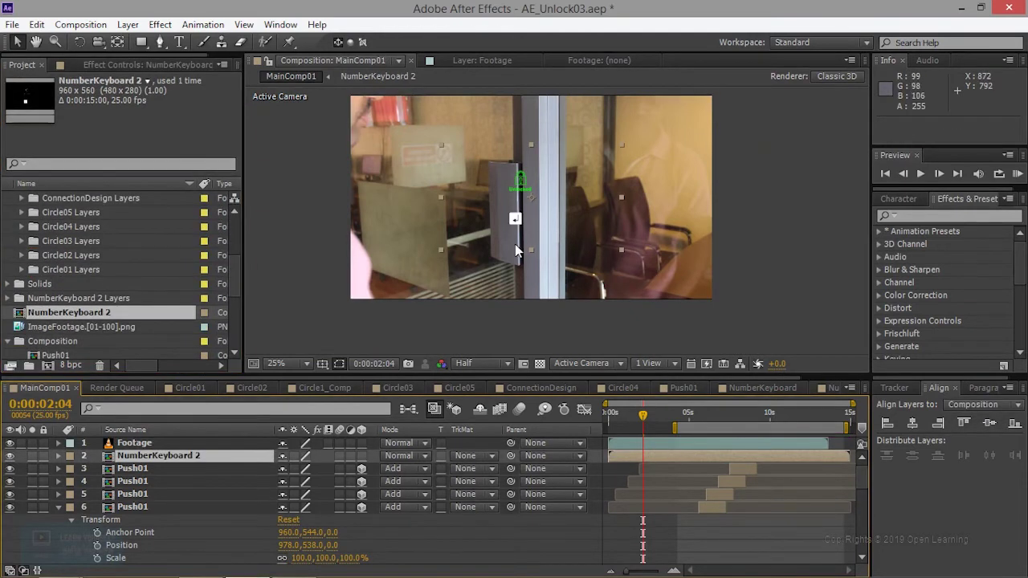
scroll(515, 245, up, 2)
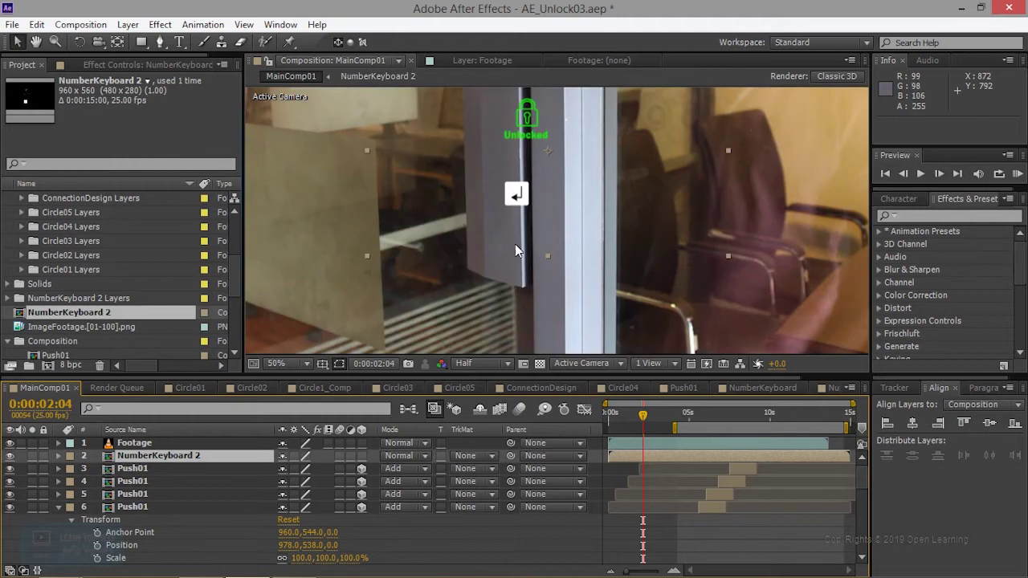
click(135, 470)
click(57, 469)
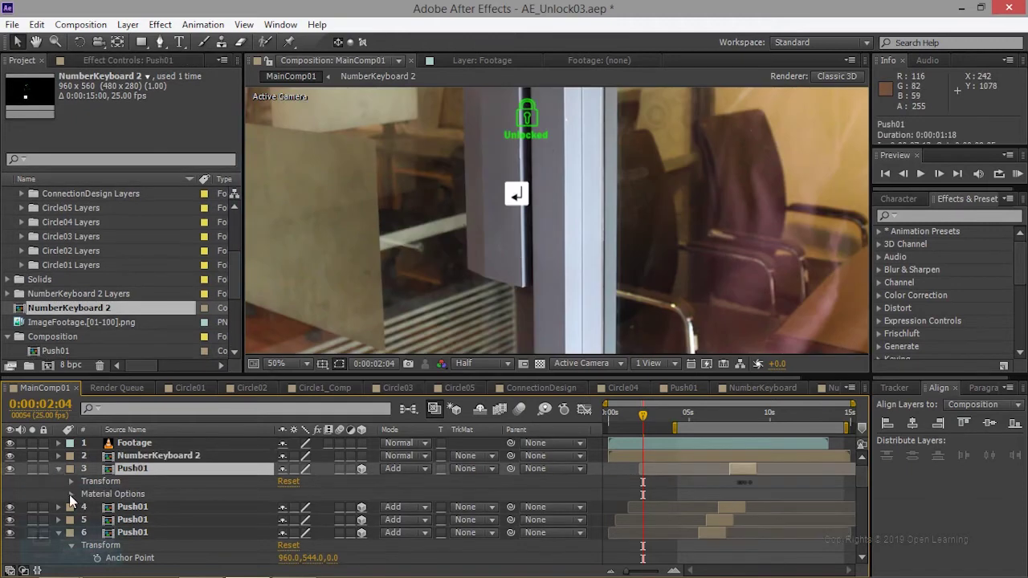
click(71, 482)
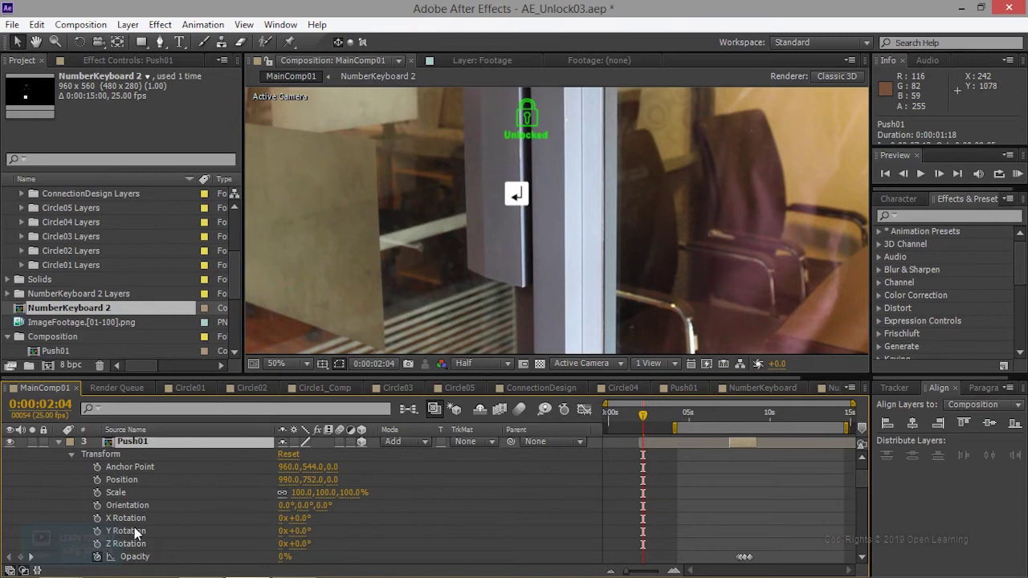
scroll(140, 530, down, 1)
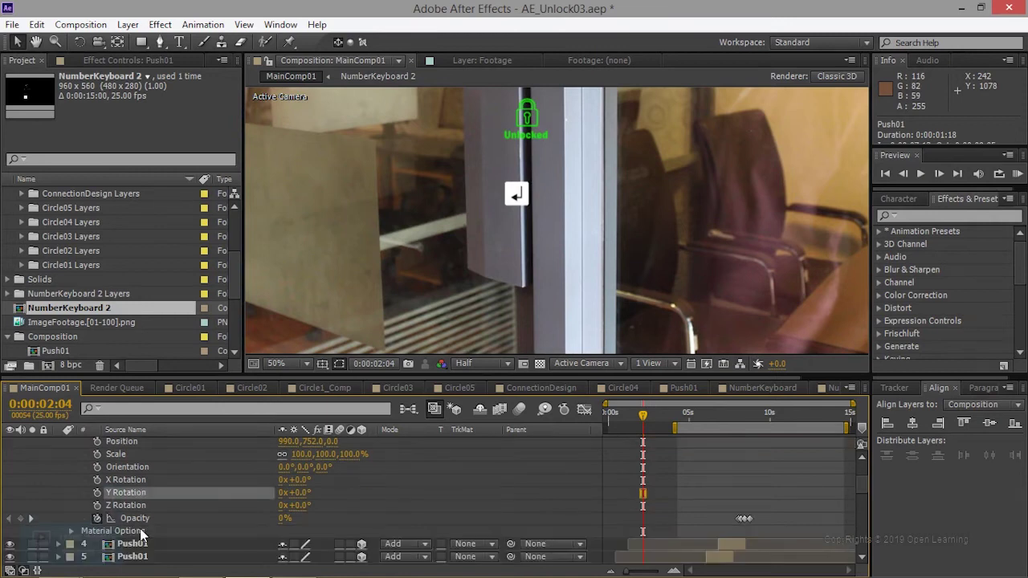
scroll(140, 529, down, 2)
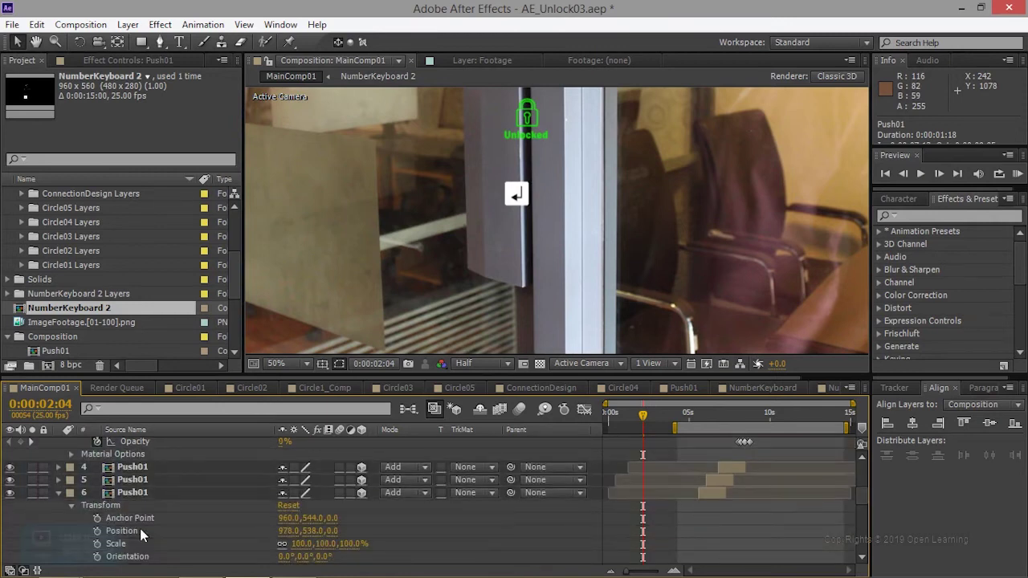
scroll(140, 529, up, 3)
scroll(140, 529, down, 1)
scroll(140, 529, down, 1)
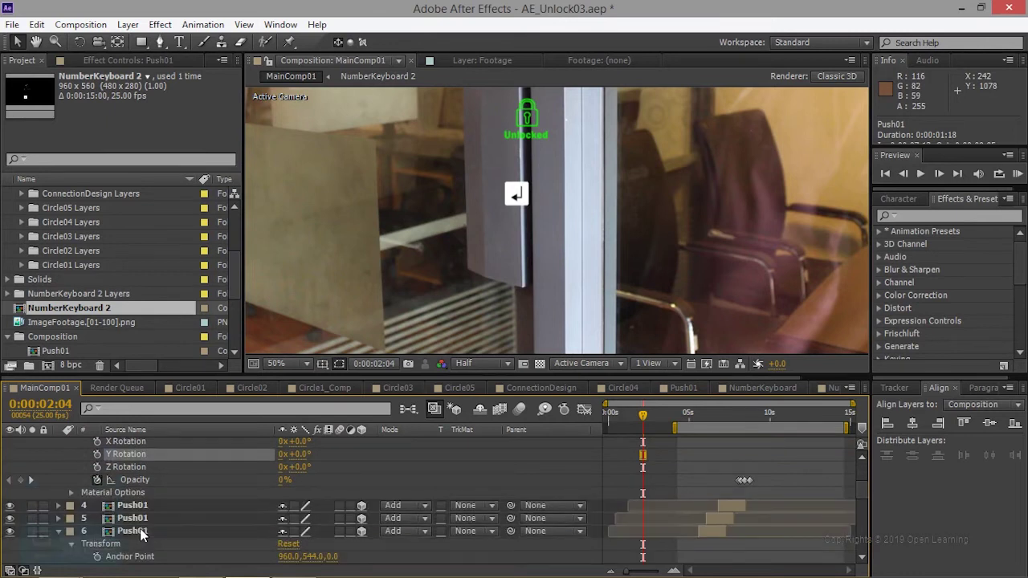
scroll(143, 532, down, 3)
scroll(141, 521, up, 2)
scroll(141, 521, down, 2)
scroll(140, 519, down, 4)
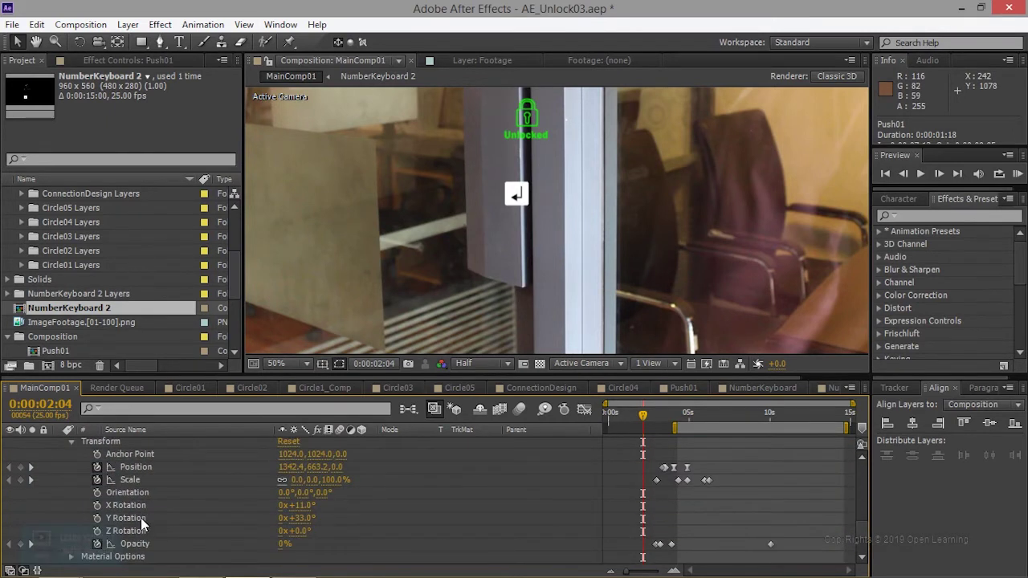
scroll(141, 517, down, 2)
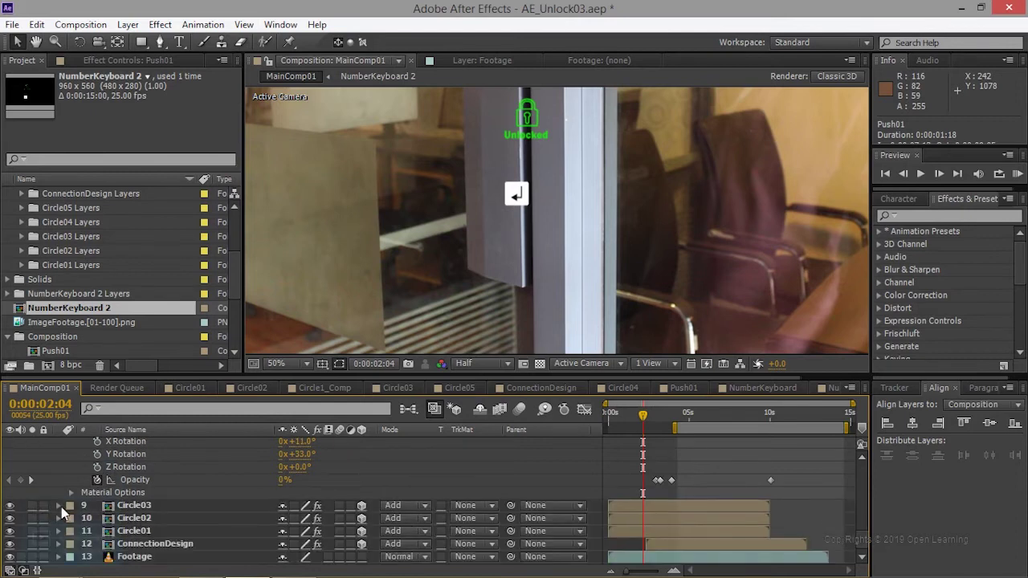
click(119, 532)
click(59, 506)
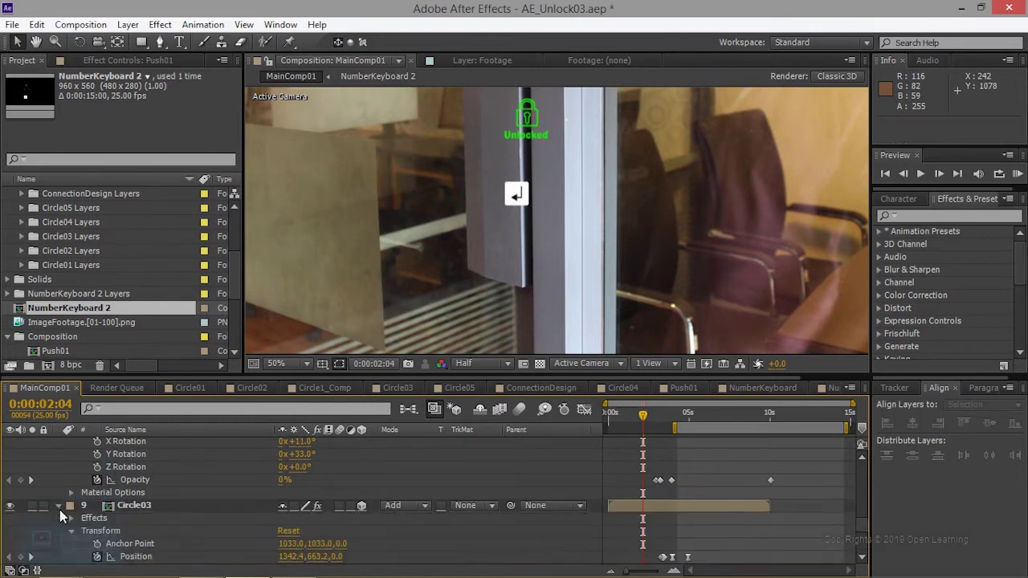
scroll(121, 529, down, 2)
click(129, 522)
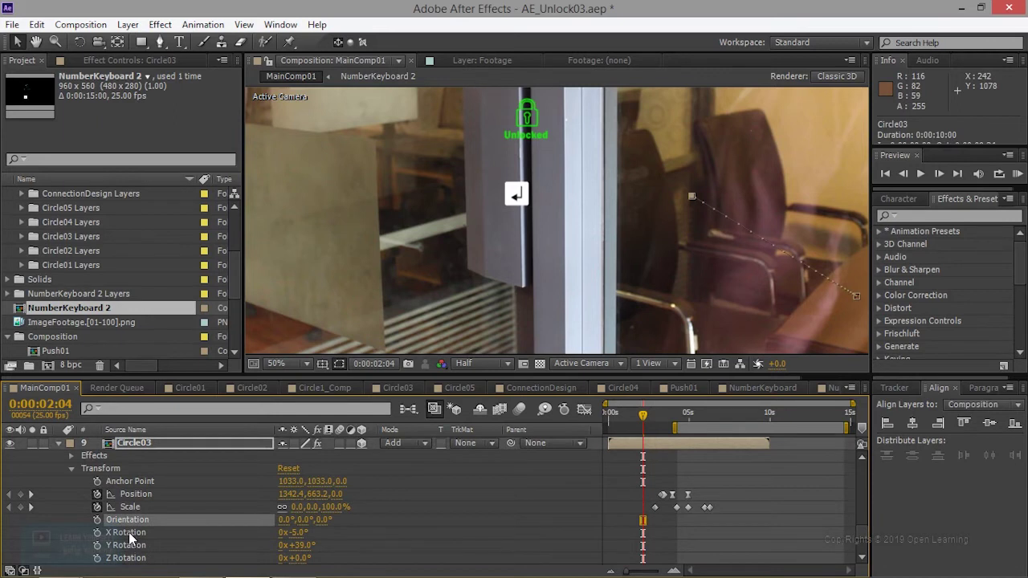
click(128, 533)
click(129, 545)
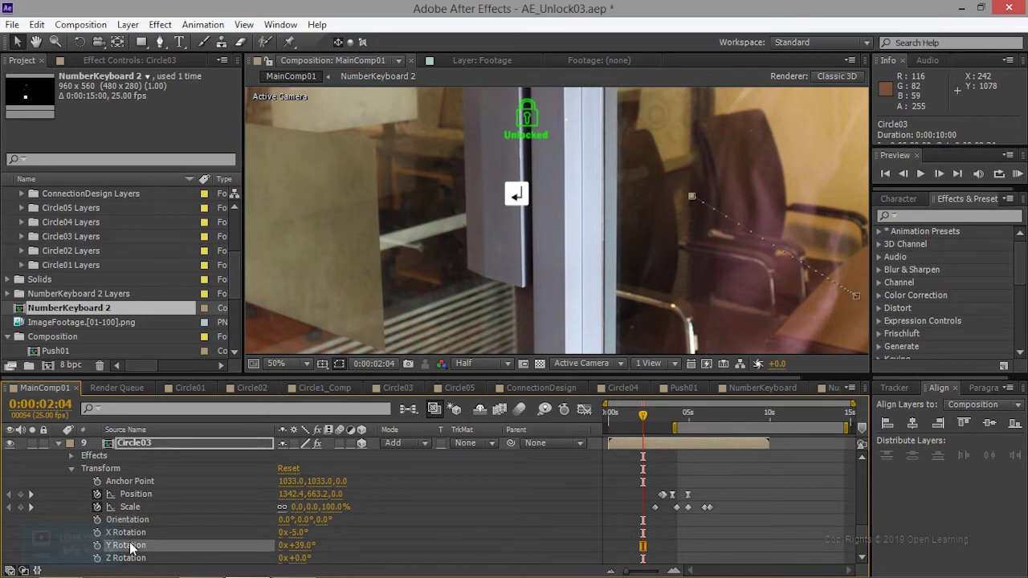
scroll(175, 545, up, 2)
scroll(175, 545, up, 2)
scroll(175, 545, up, 2)
scroll(175, 545, up, 2)
scroll(177, 545, up, 3)
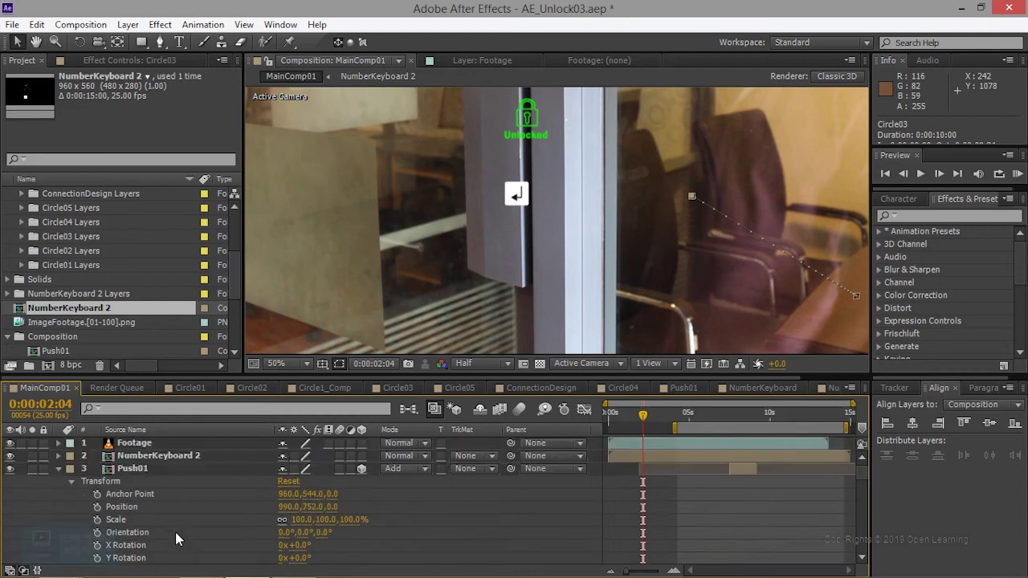
click(361, 456)
Tilt the 3D NumberKeyboard 2 layer to 11° X Rotation and 39° Y Rotation
click(166, 456)
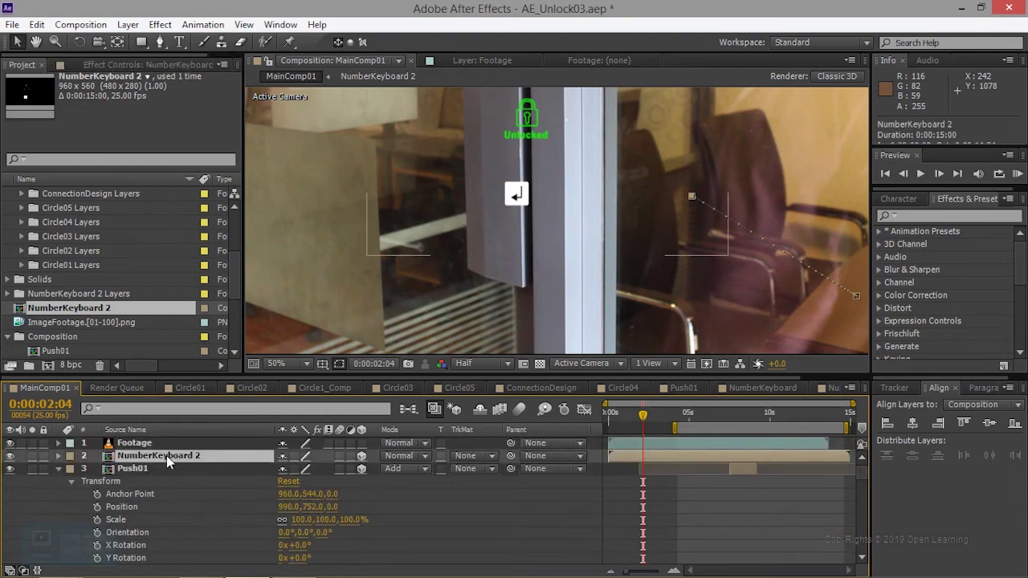
click(57, 455)
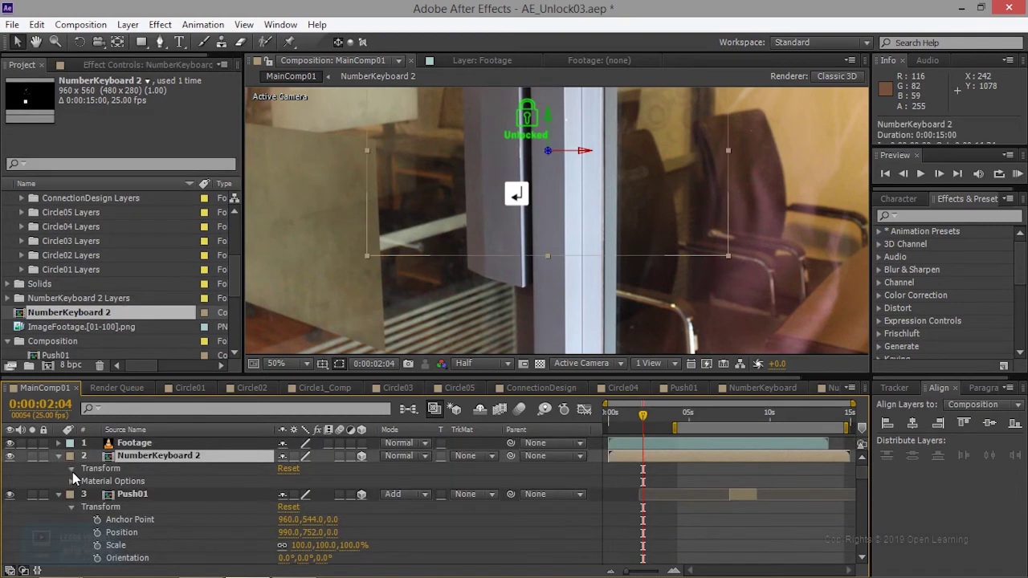
scroll(72, 472, down, 1)
scroll(141, 506, down, 2)
click(133, 456)
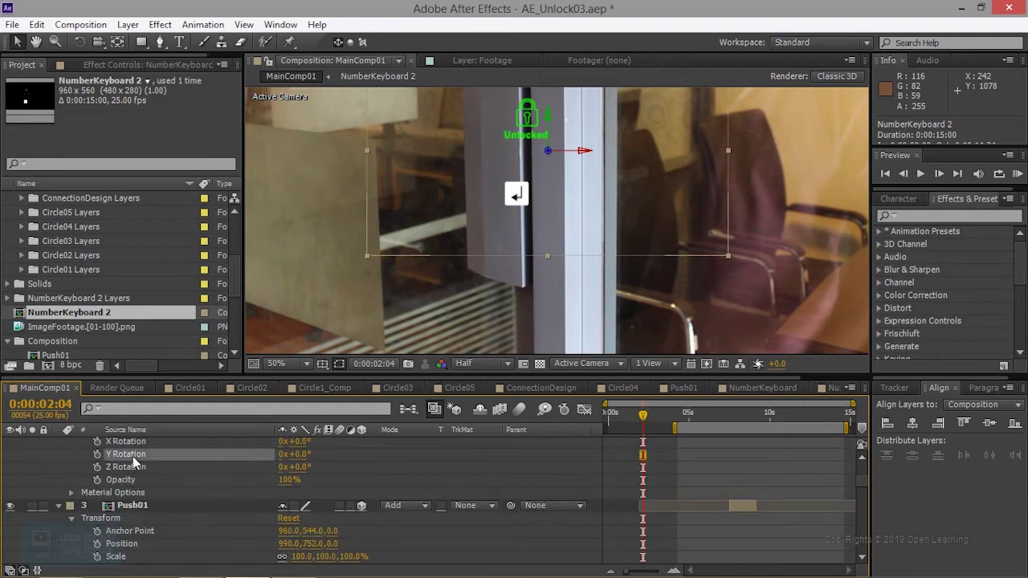
scroll(161, 498, down, 2)
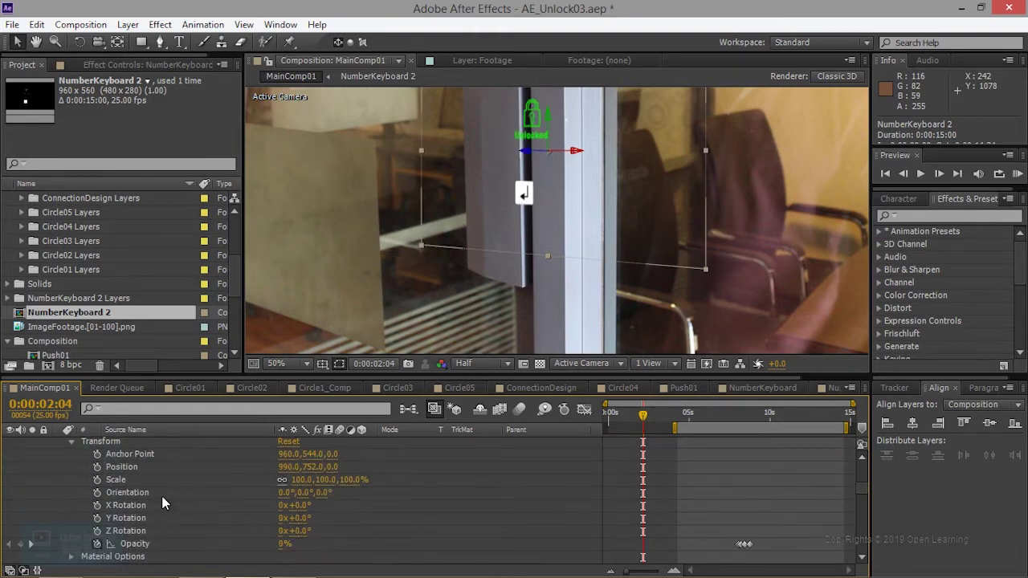
scroll(161, 503, down, 2)
scroll(161, 503, down, 2)
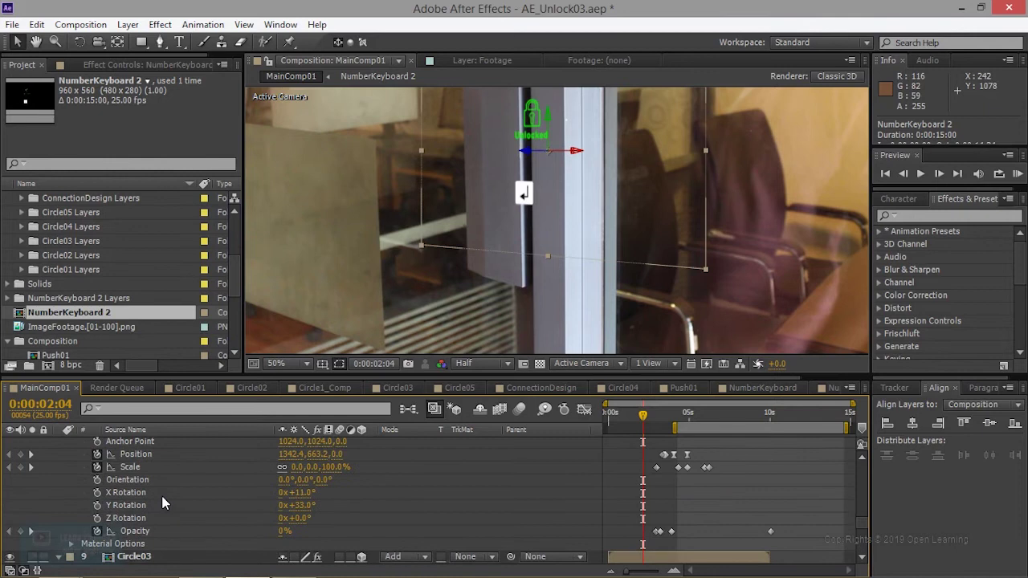
click(138, 519)
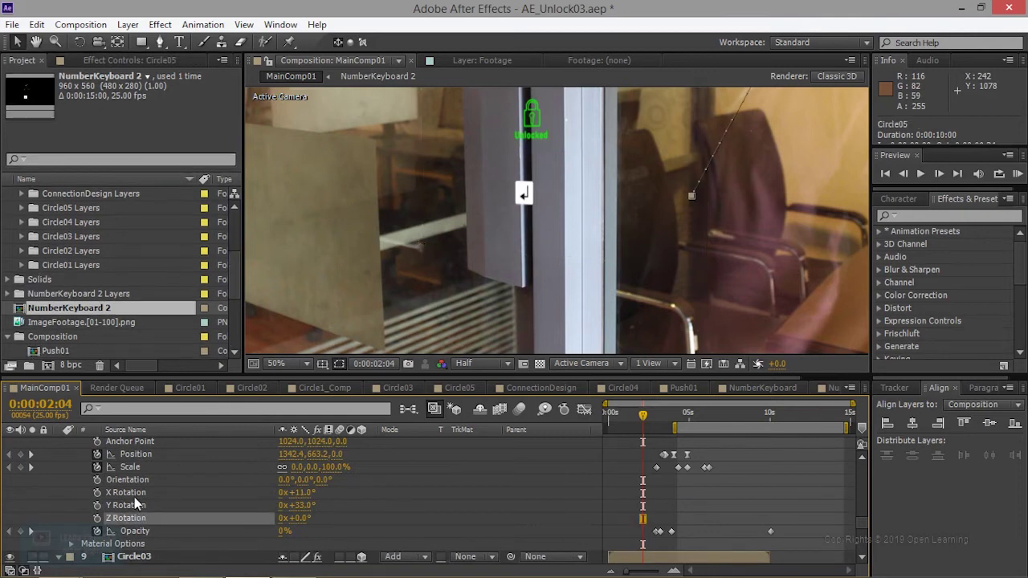
click(133, 493)
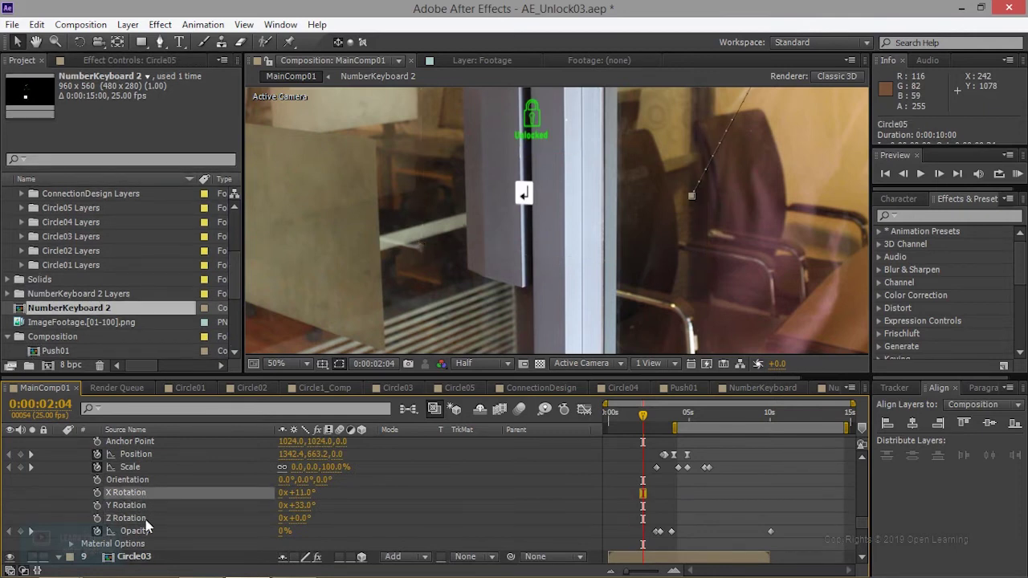
scroll(146, 520, up, 5)
scroll(145, 520, up, 1)
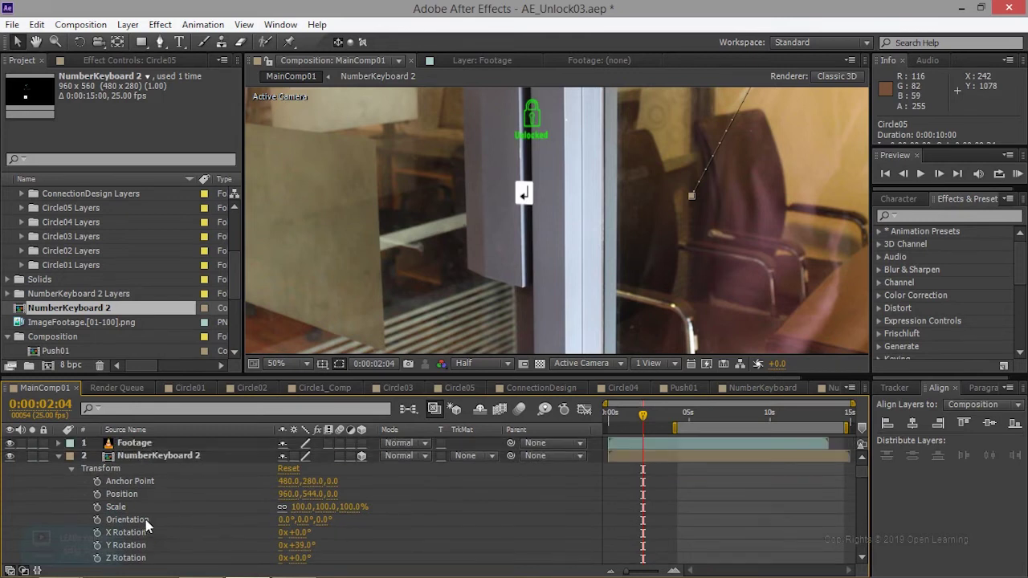
click(126, 534)
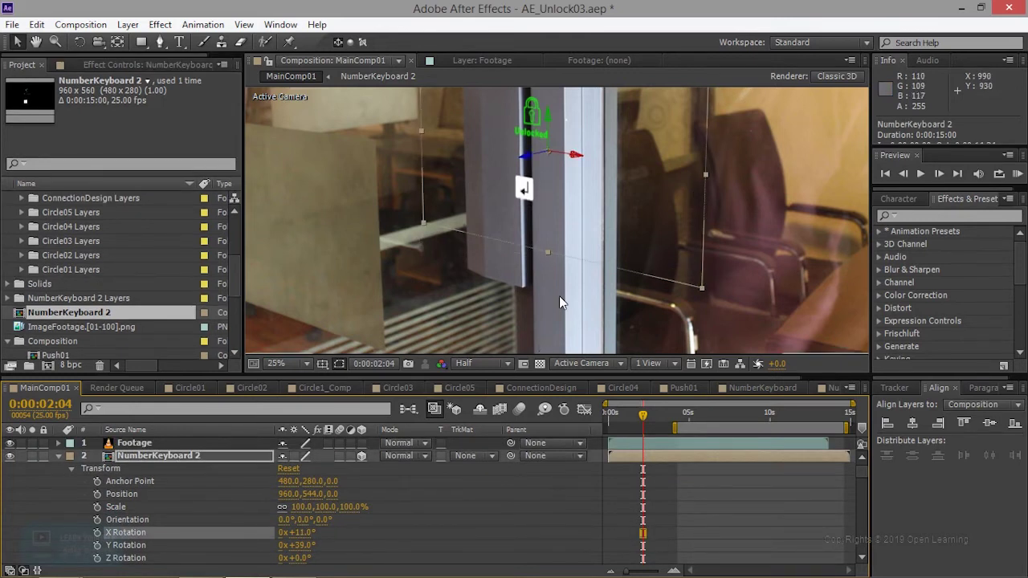
Move the keypad onto the door glass at 1486.7, 625.4, -418.7 and open its composition
drag(575, 244, 529, 319)
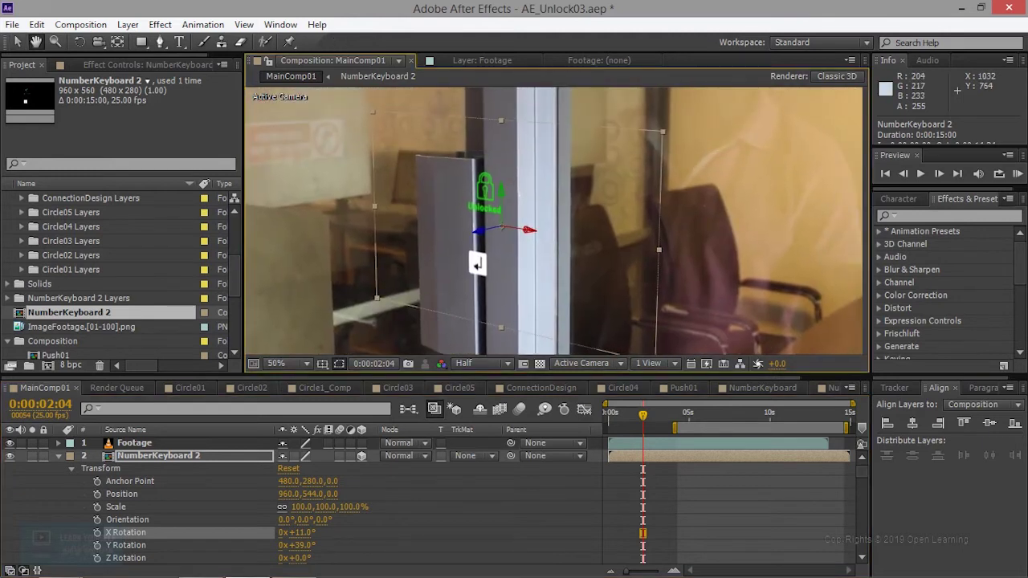
mouse_move(482, 266)
mouse_down()
mouse_move(763, 310)
mouse_move(700, 305)
mouse_up()
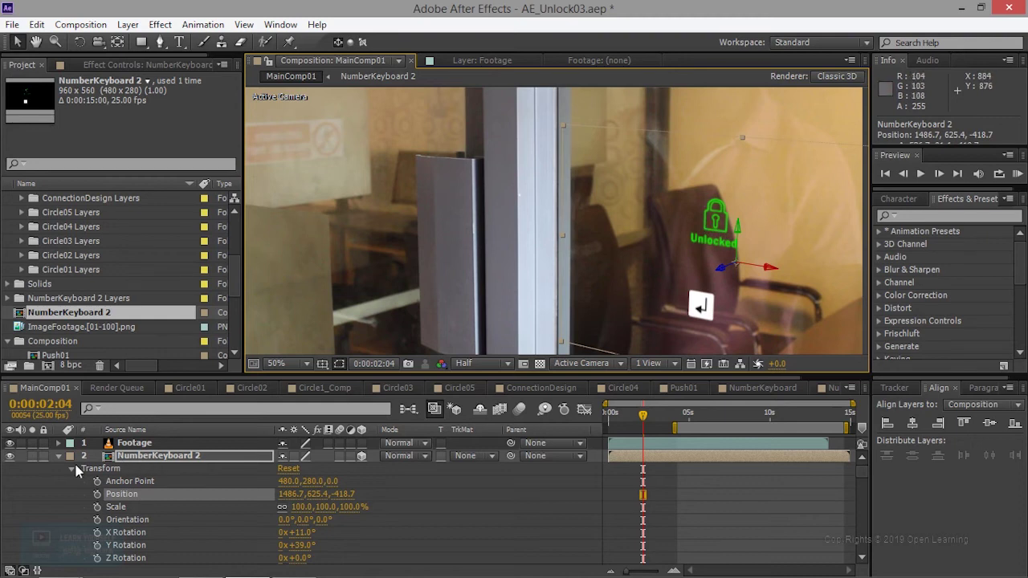
double_click(136, 457)
click(139, 446)
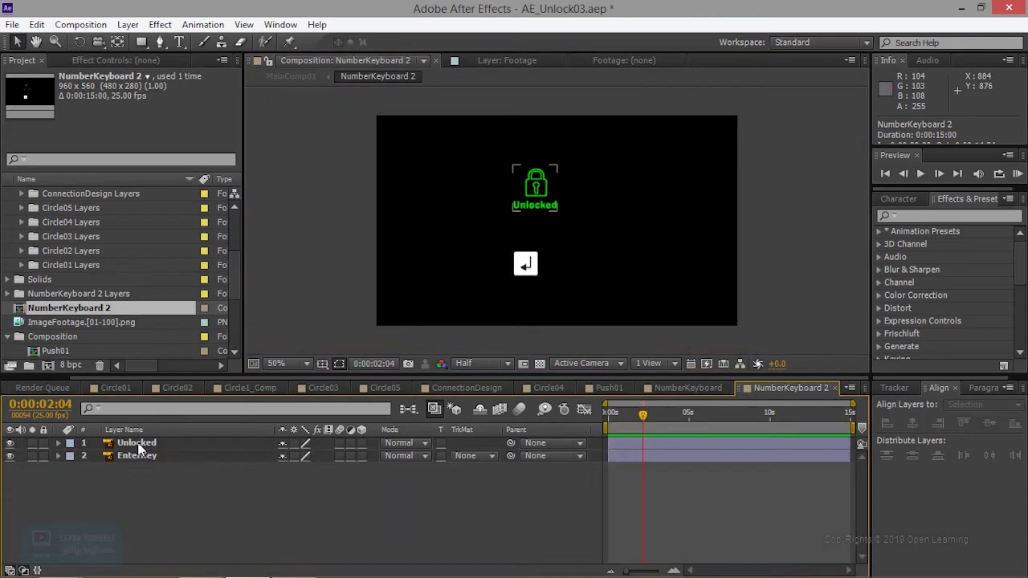
Hide the Unlocked layer in NumberKeyboard 2 and return to MainComp01
click(10, 442)
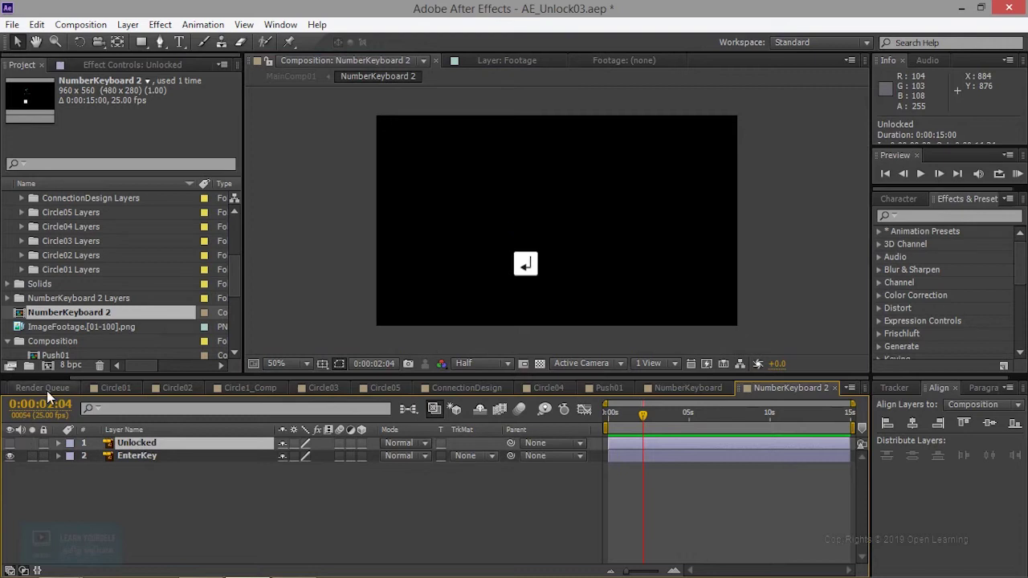
scroll(120, 385, up, 3)
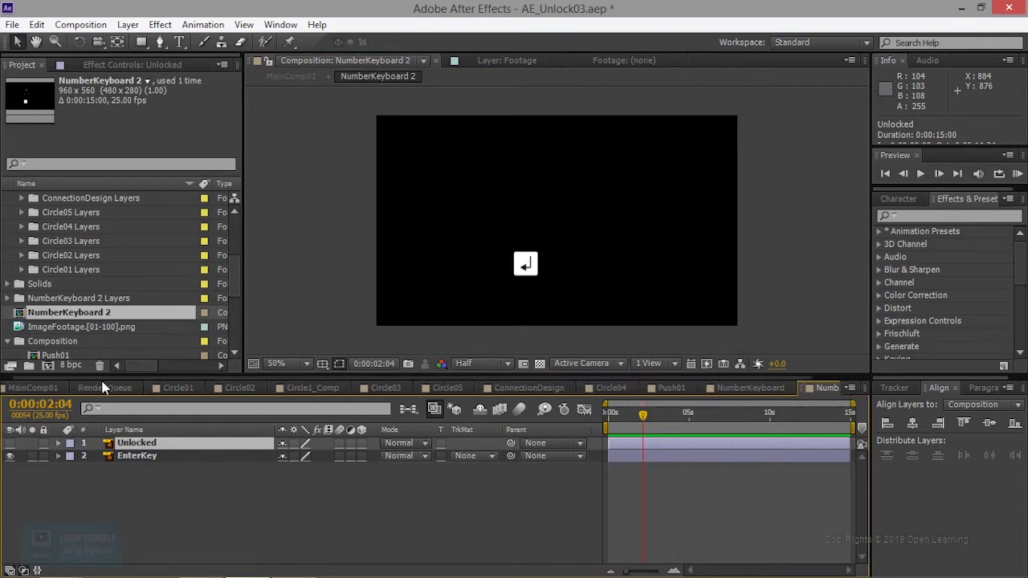
click(58, 389)
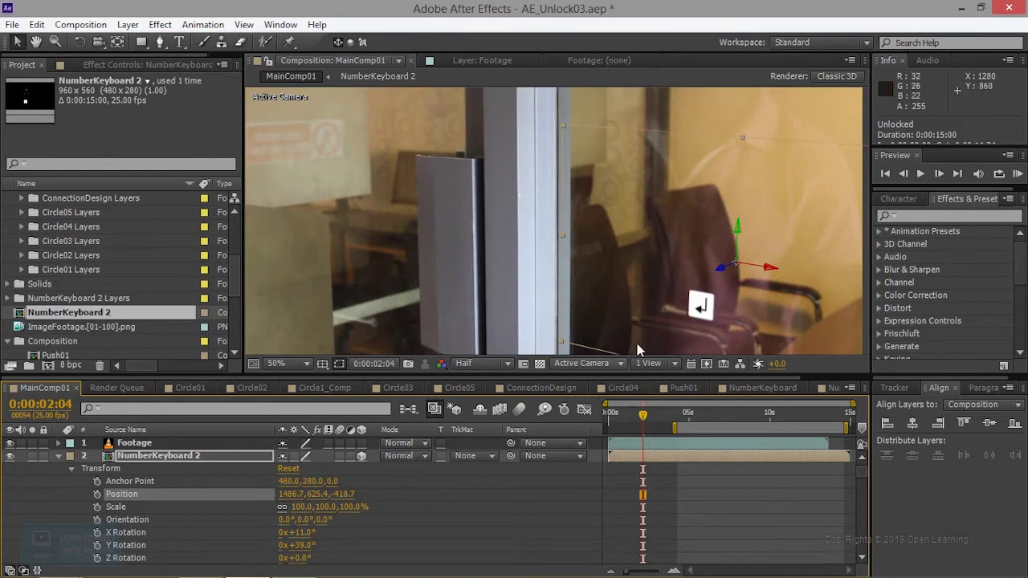
Scale the NumberKeyboard 2 layer to 119% to enlarge the Enter key on the door
click(184, 457)
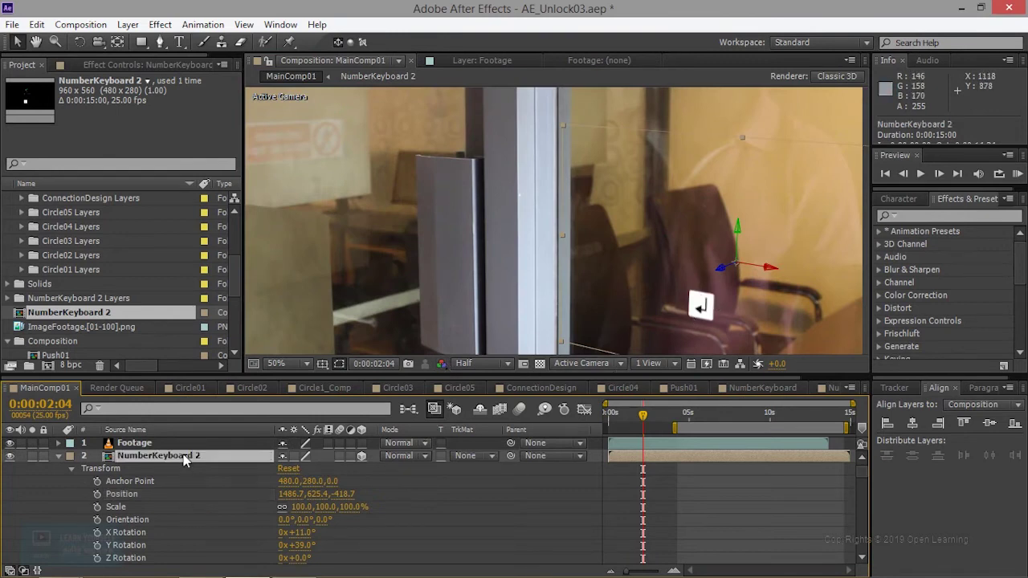
key(a)
key(s)
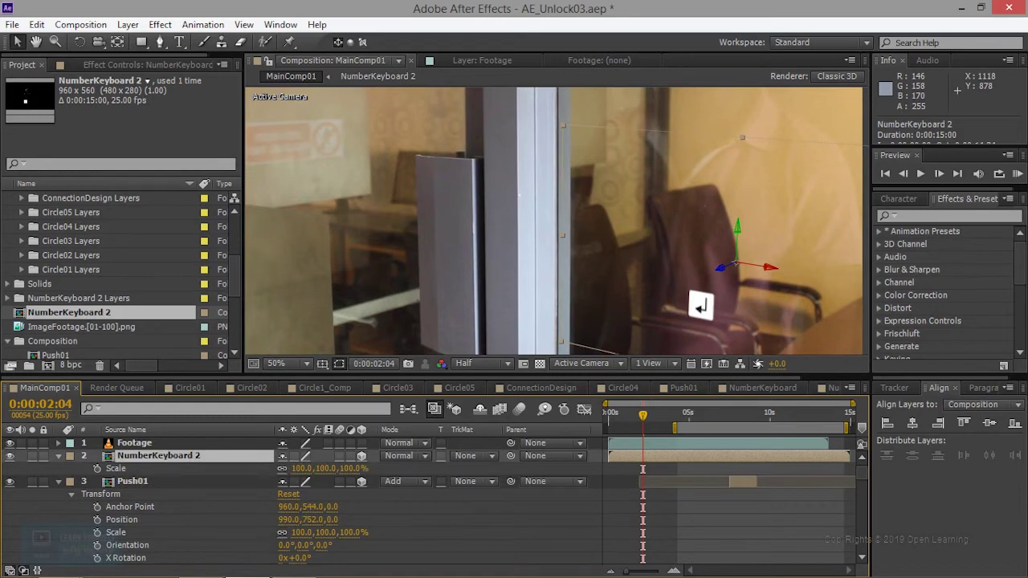
drag(302, 469, 321, 468)
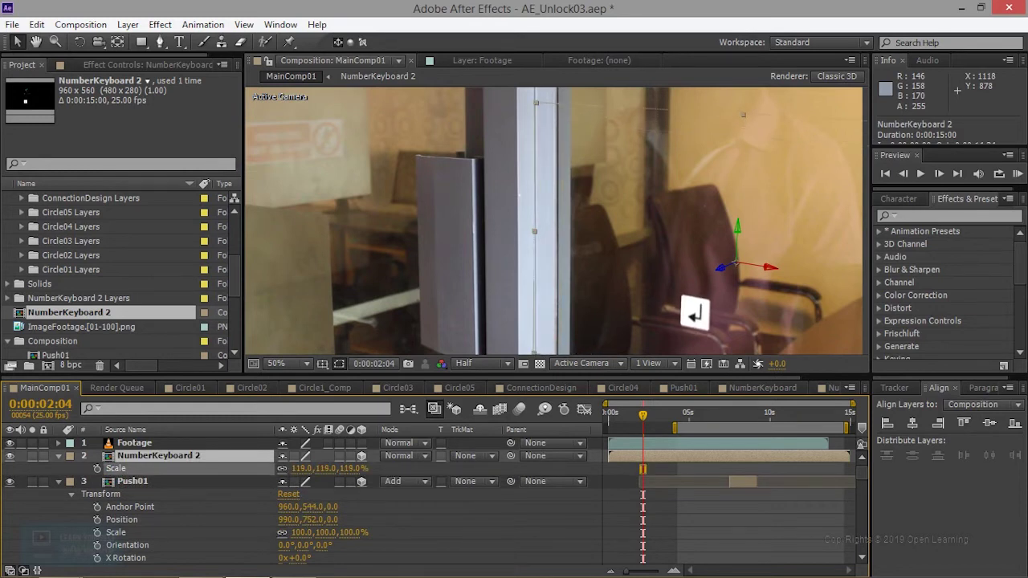
key(Return)
click(178, 458)
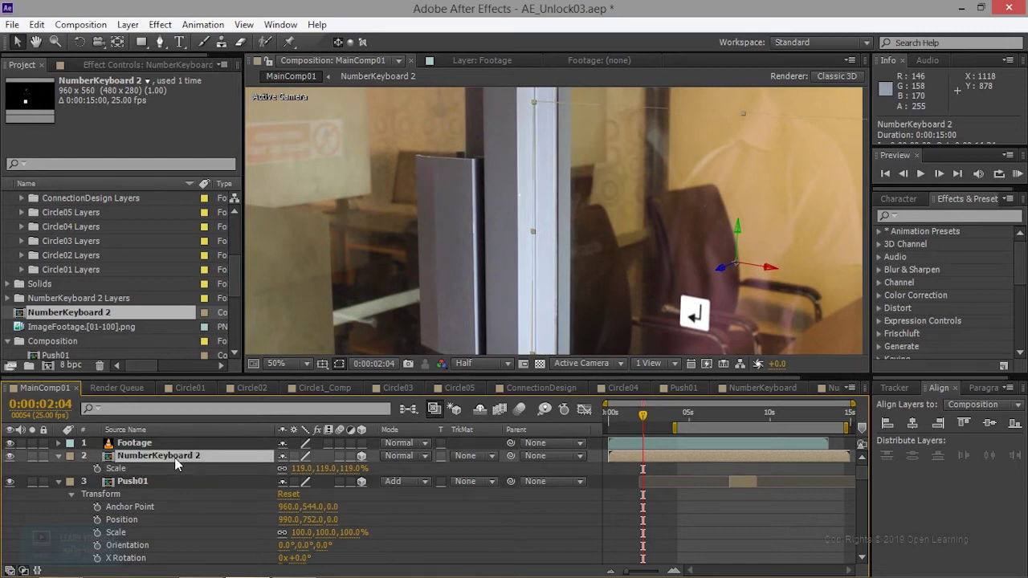
click(114, 64)
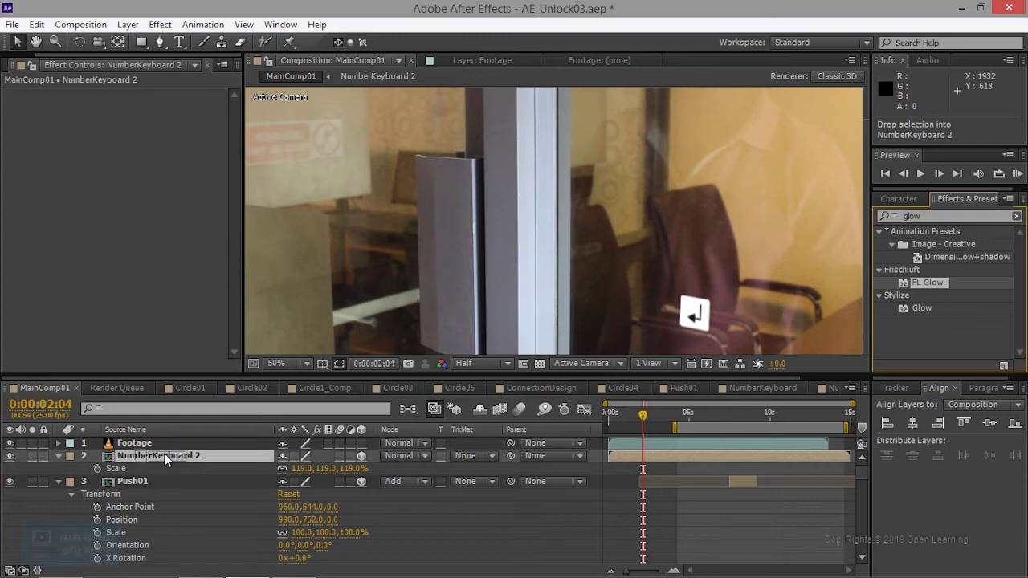
Apply FL Glow to NumberKeyboard 2 with amount 0.060 and set the layer's blending mode to Add
drag(165, 468, 164, 456)
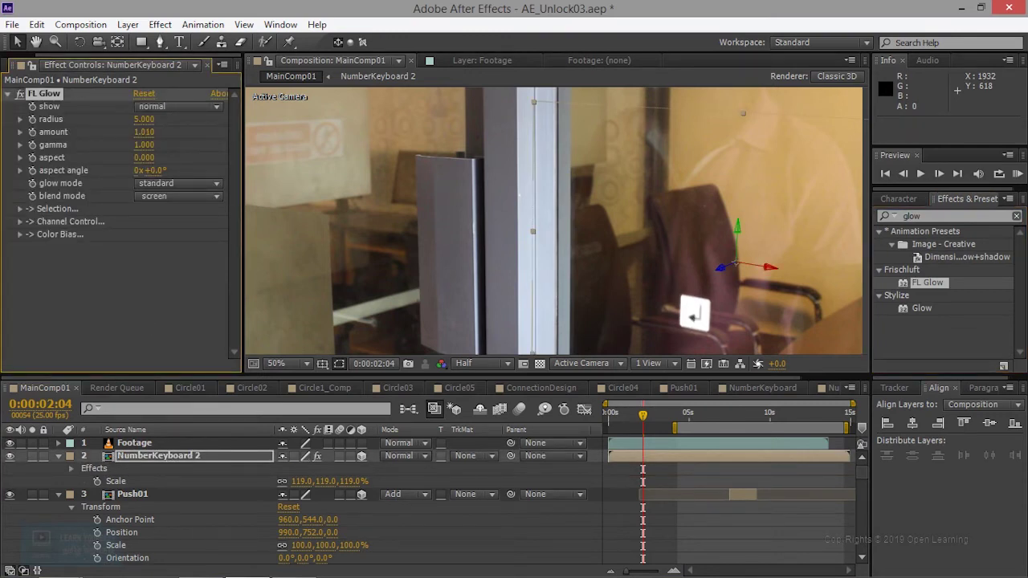
drag(144, 132, 113, 132)
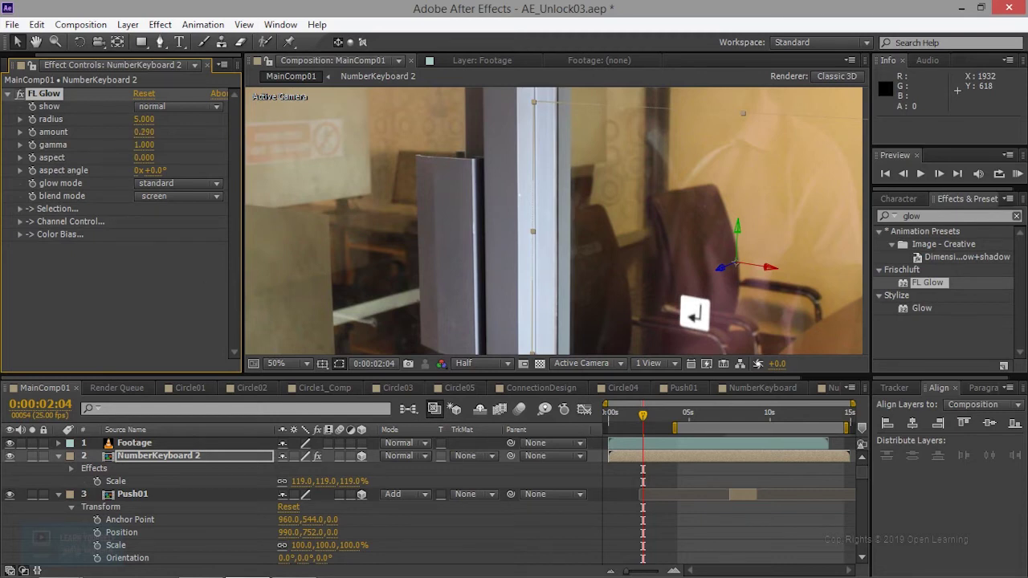
click(415, 456)
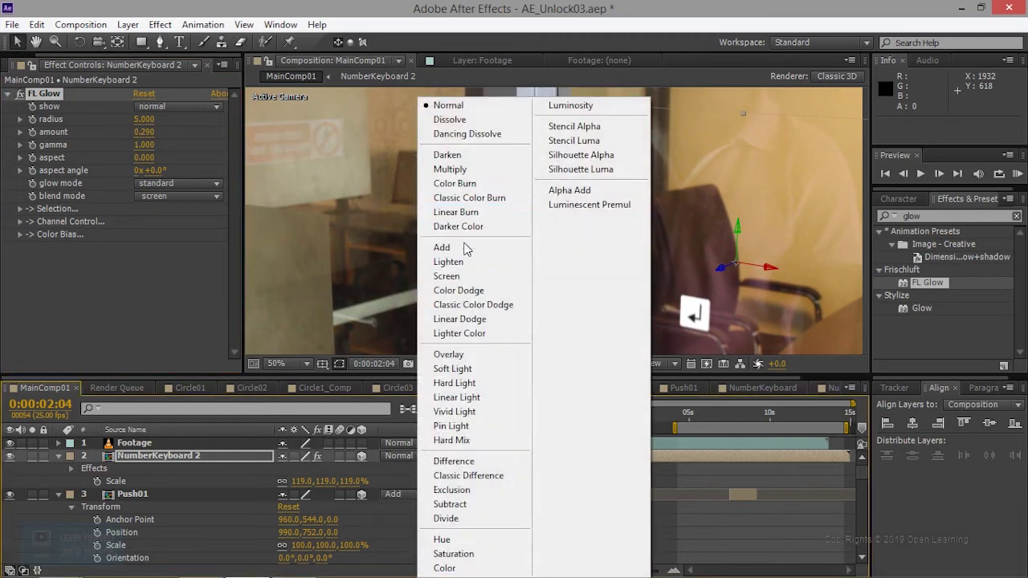
click(442, 248)
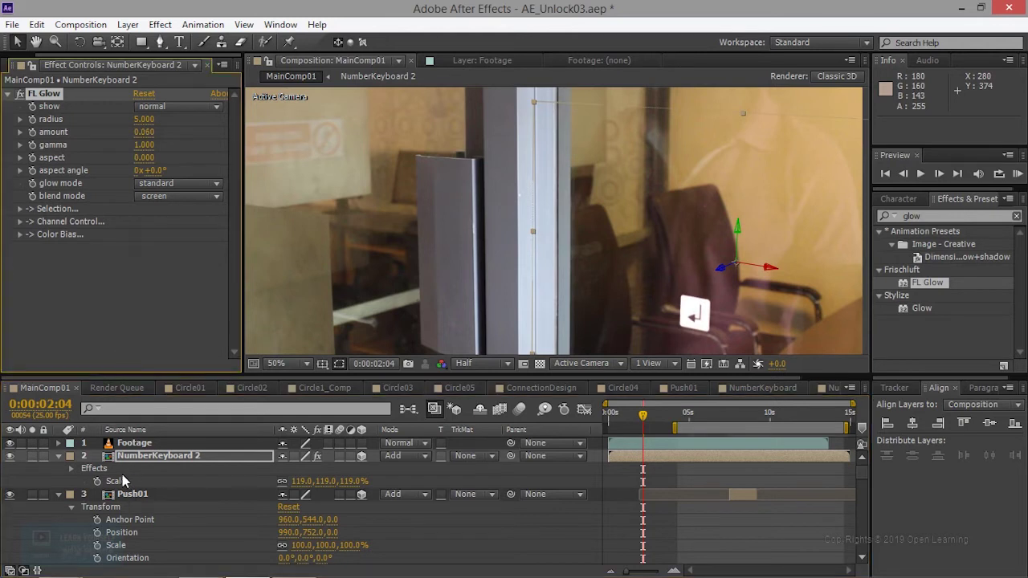
click(143, 456)
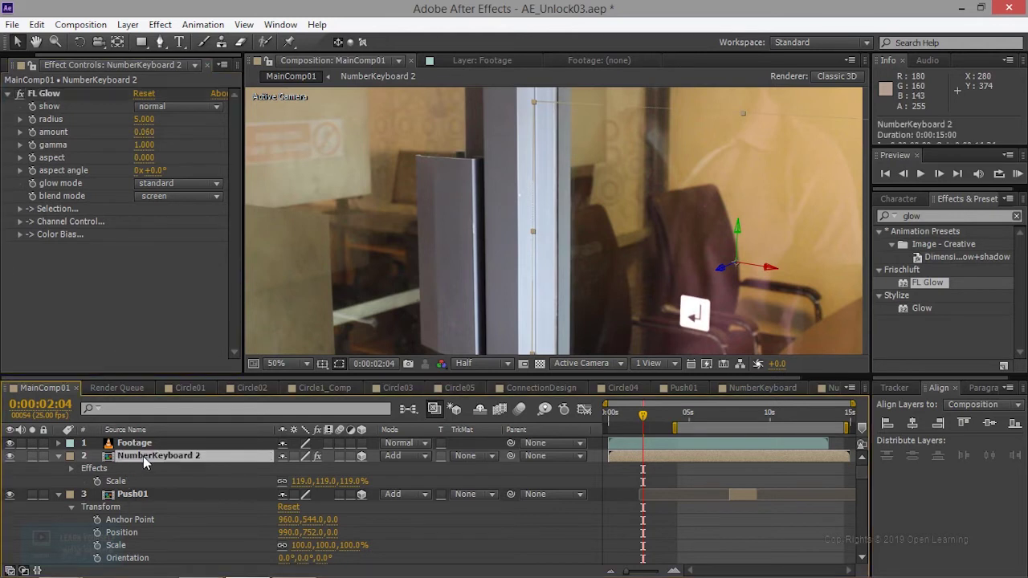
key(F2)
click(60, 459)
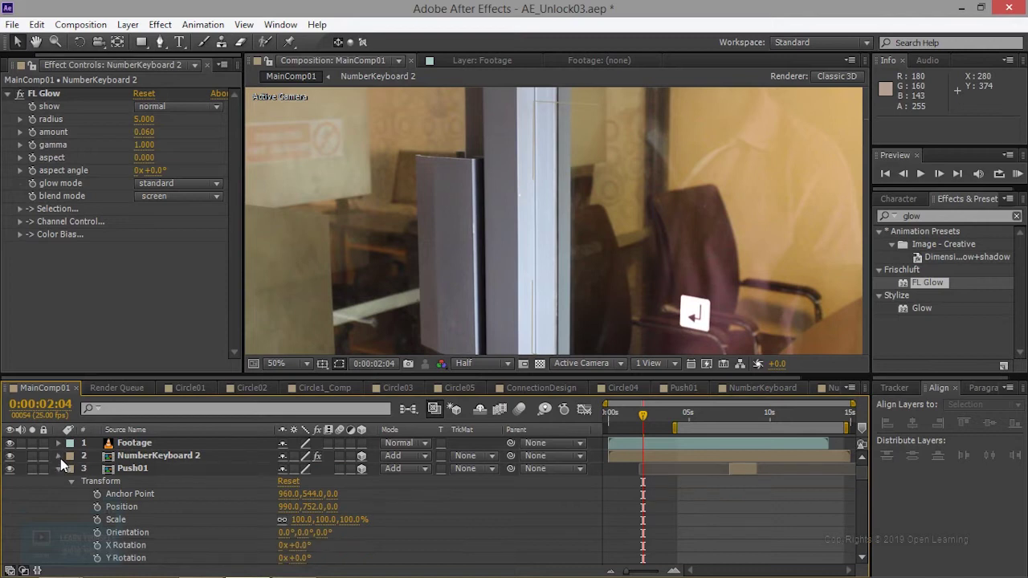
Lower NumberKeyboard 2's opacity to 66%
click(60, 459)
scroll(119, 500, down, 5)
drag(287, 494, 265, 494)
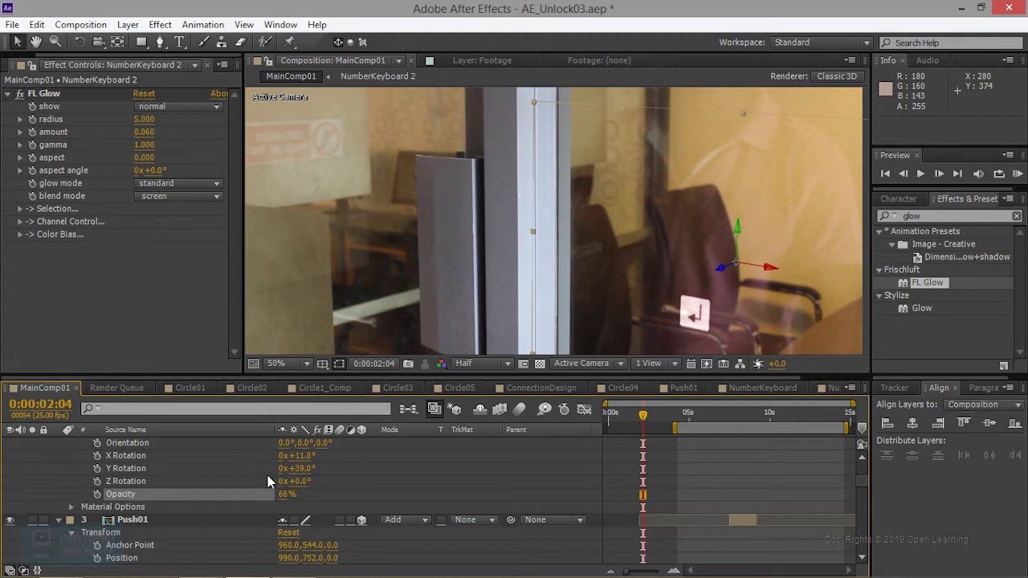
scroll(250, 492, up, 4)
scroll(251, 492, up, 1)
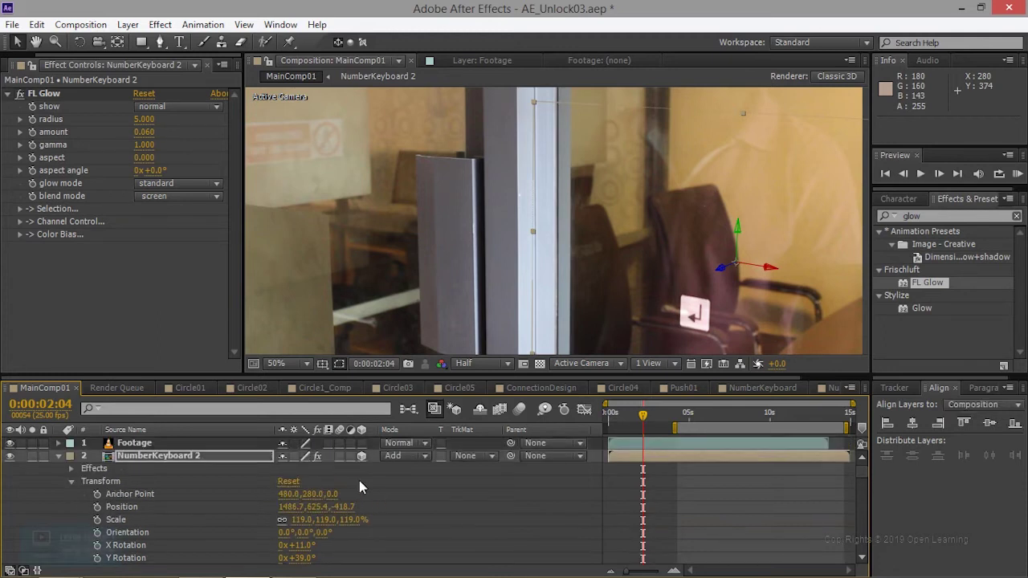
Copy the four Opacity keyframes from the Push01 ring layer
drag(644, 416, 763, 429)
scroll(180, 518, down, 3)
click(145, 496)
scroll(174, 522, down, 3)
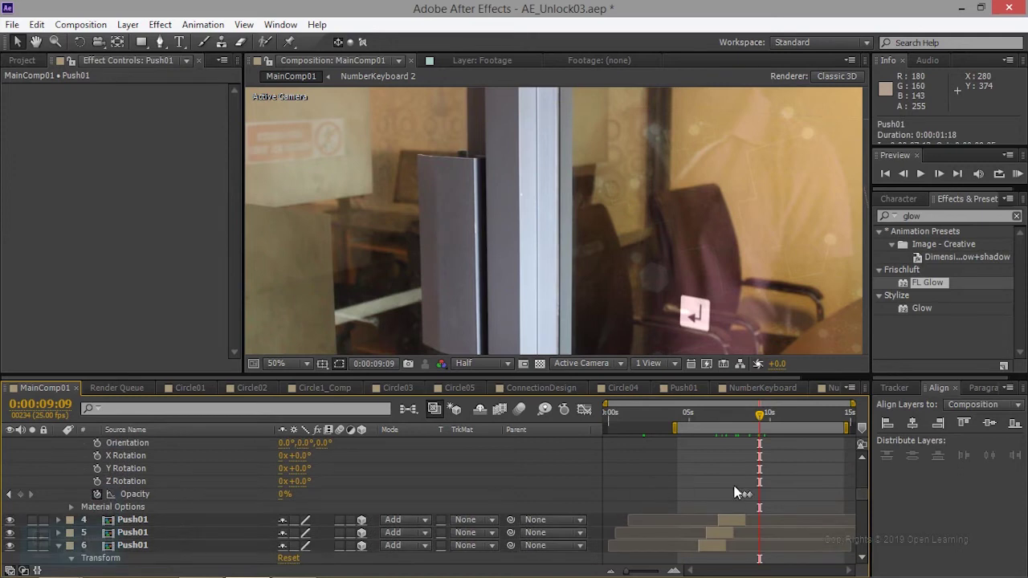
drag(723, 484, 765, 514)
key(ctrl+c)
scroll(694, 495, up, 3)
click(694, 496)
scroll(694, 496, up, 1)
scroll(694, 495, up, 2)
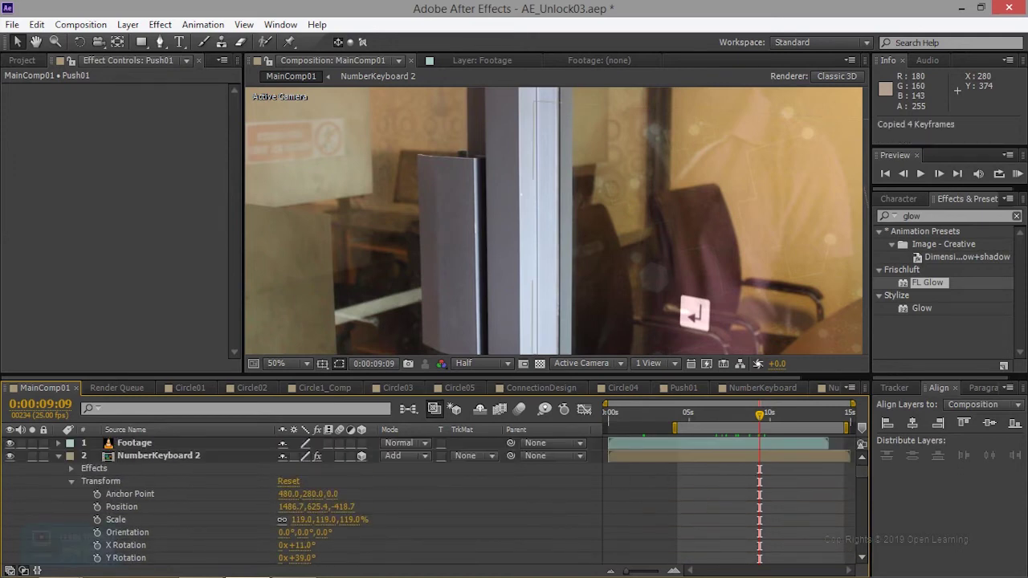
click(707, 456)
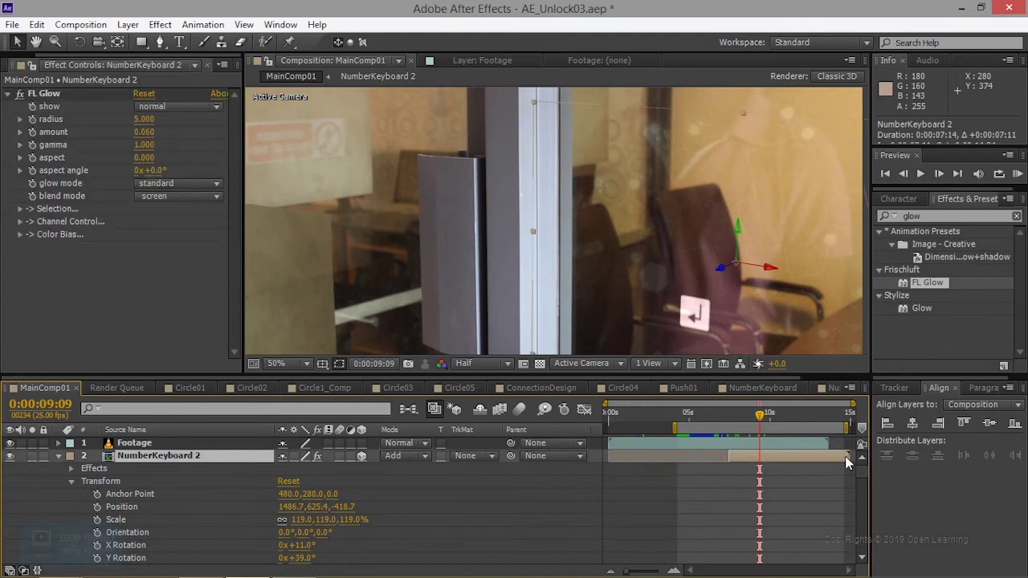
Trim NumberKeyboard 2 to 0:00:03:24 and go to 0:00:10:14, where the finger presses
drag(846, 462, 792, 457)
drag(764, 423, 789, 424)
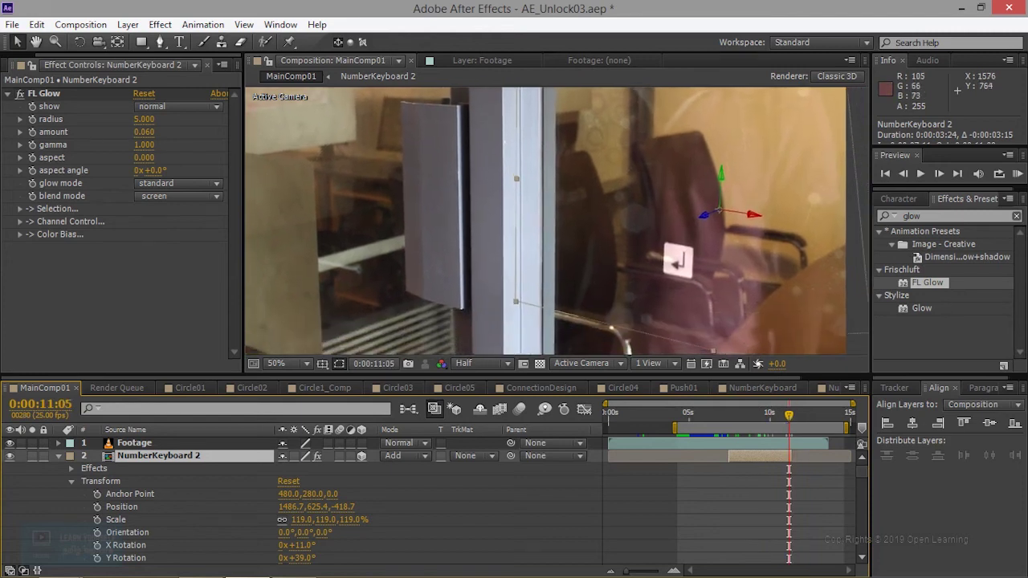
mouse_move(790, 423)
mouse_down()
mouse_move(751, 424)
mouse_move(782, 431)
mouse_up()
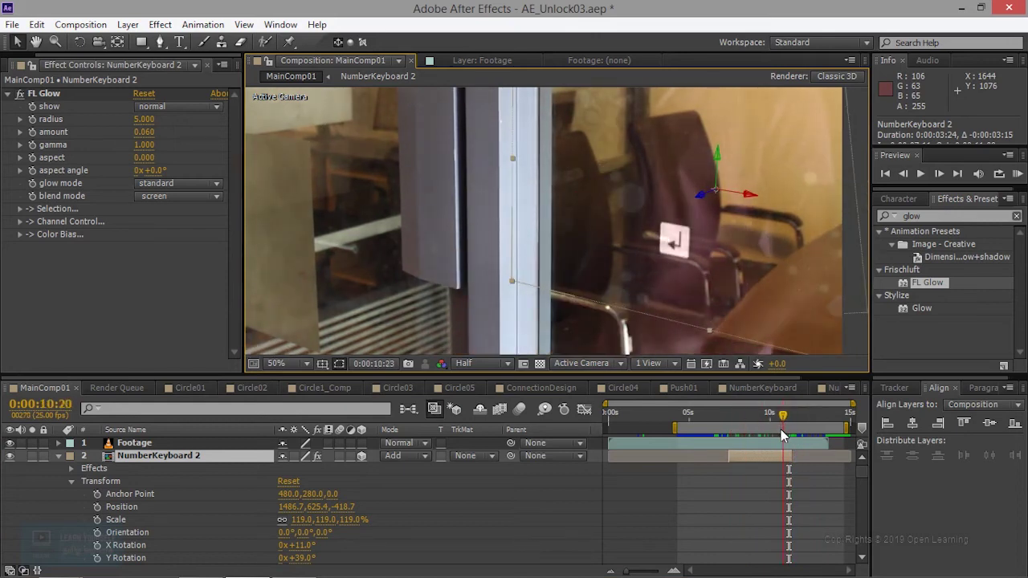
drag(782, 432, 780, 439)
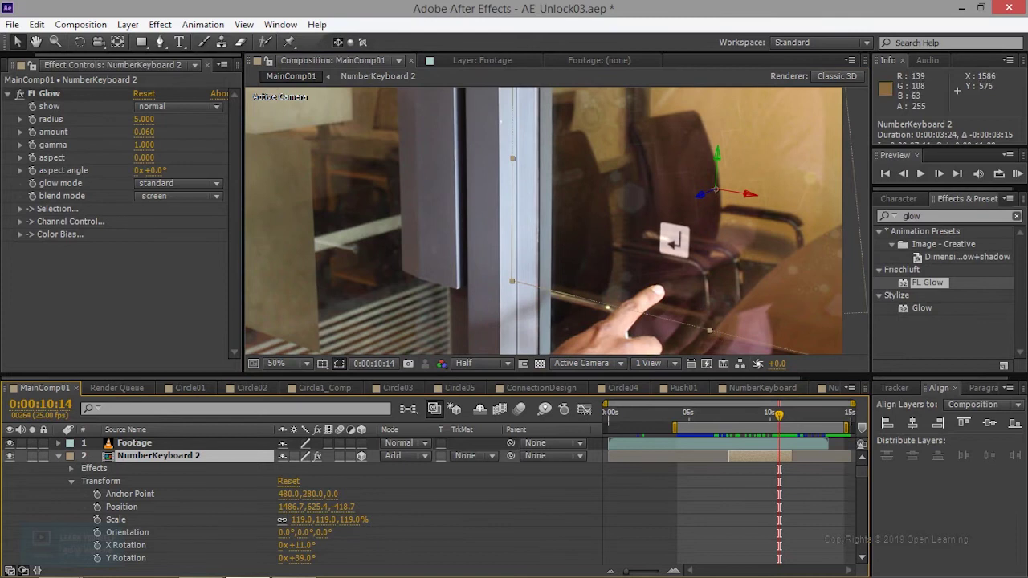
Place the Enter key icon under the fingertip at position 1457.9, 751.9, -370.3
drag(752, 206, 749, 256)
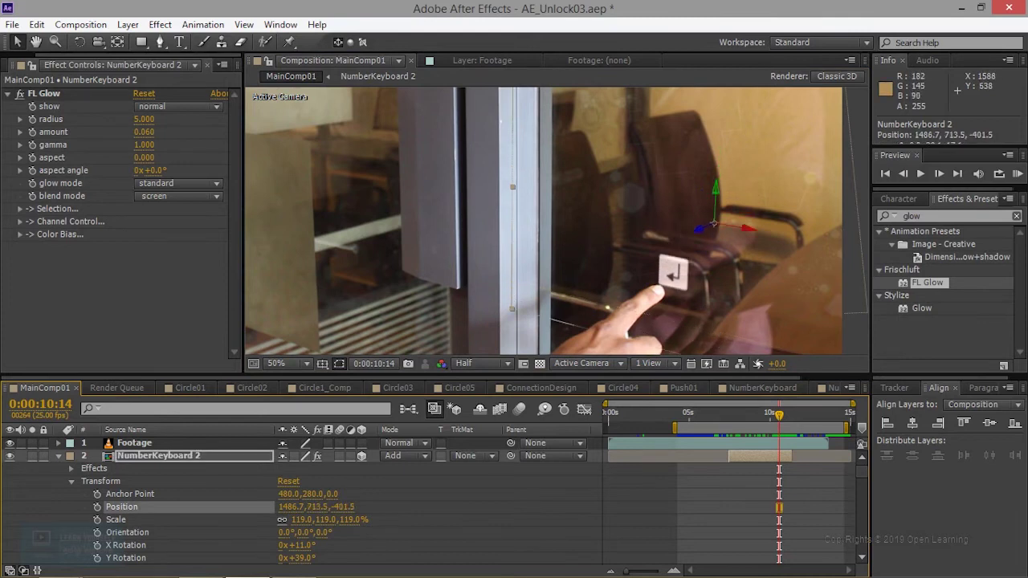
mouse_move(750, 255)
mouse_down()
mouse_move(734, 250)
mouse_move(741, 257)
mouse_up()
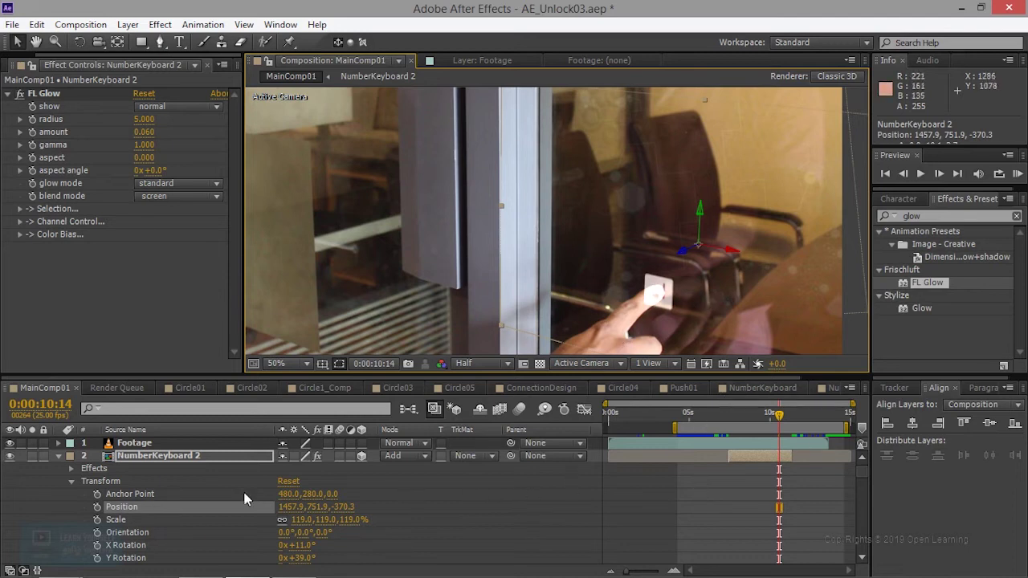
scroll(203, 510, down, 2)
Slide the NumberKeyboard 2 layer bar a few frames along the timeline
scroll(203, 510, up, 2)
scroll(203, 510, down, 3)
scroll(204, 510, up, 2)
scroll(203, 510, down, 1)
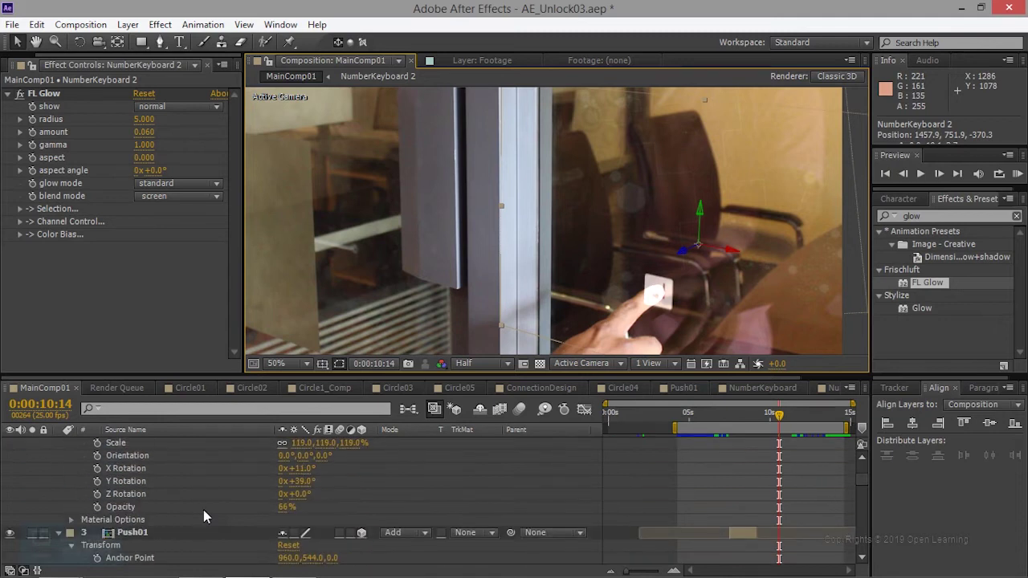
scroll(203, 511, up, 2)
drag(750, 461, 784, 464)
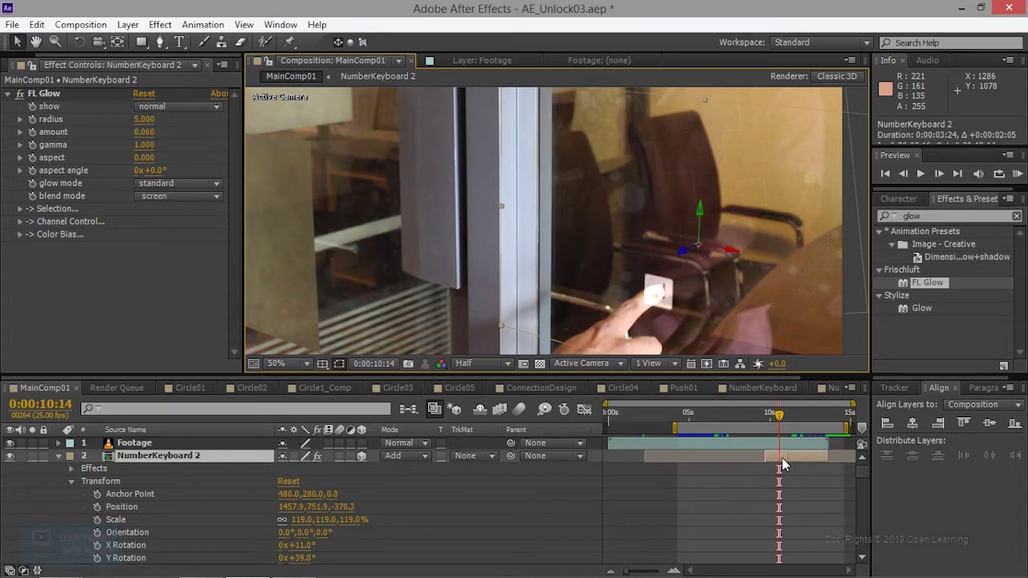
drag(784, 464, 765, 458)
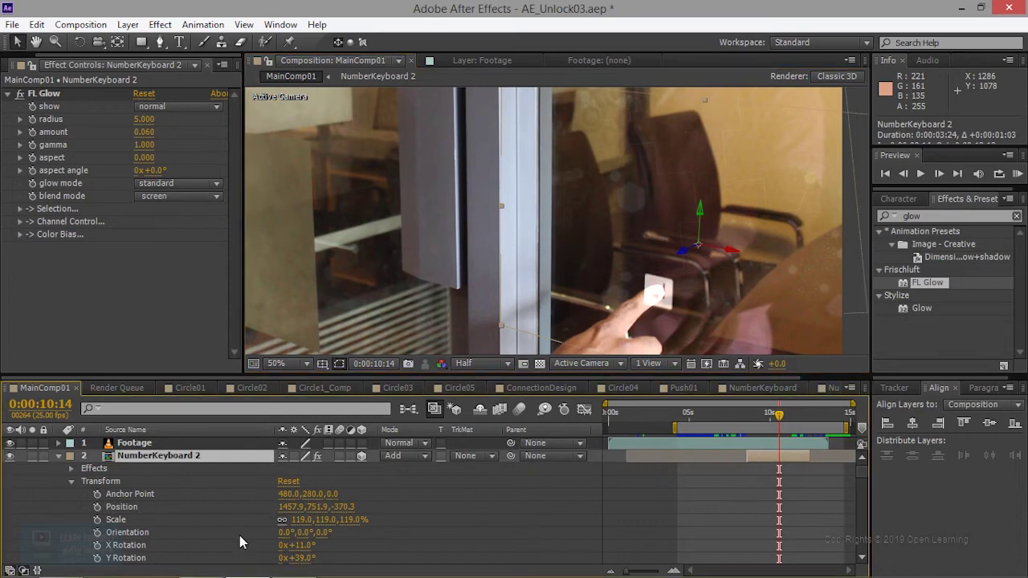
Paste the four Push01 Opacity keyframes onto NumberKeyboard 2 and nudge the layer slightly earlier
scroll(239, 535, down, 1)
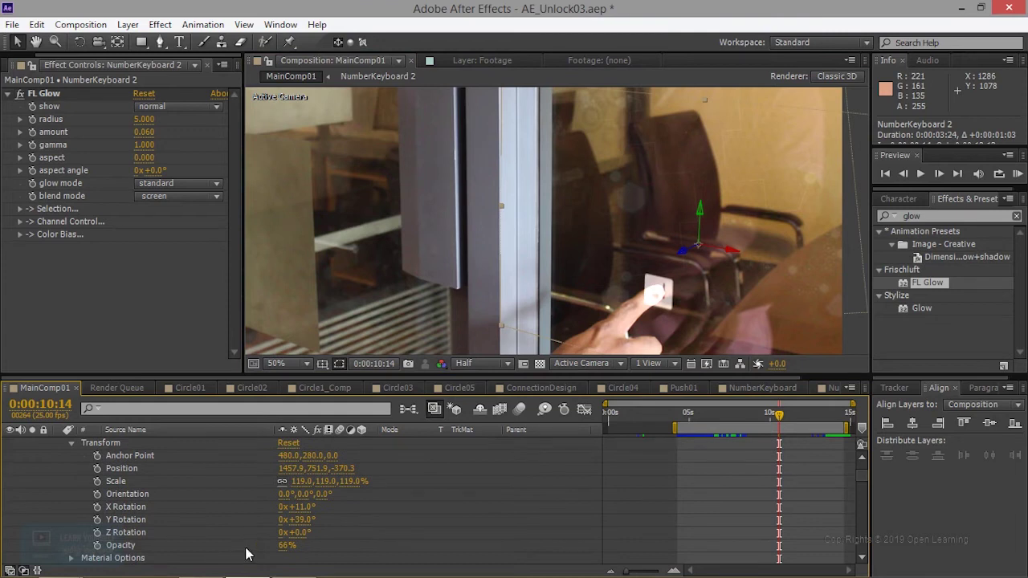
click(131, 549)
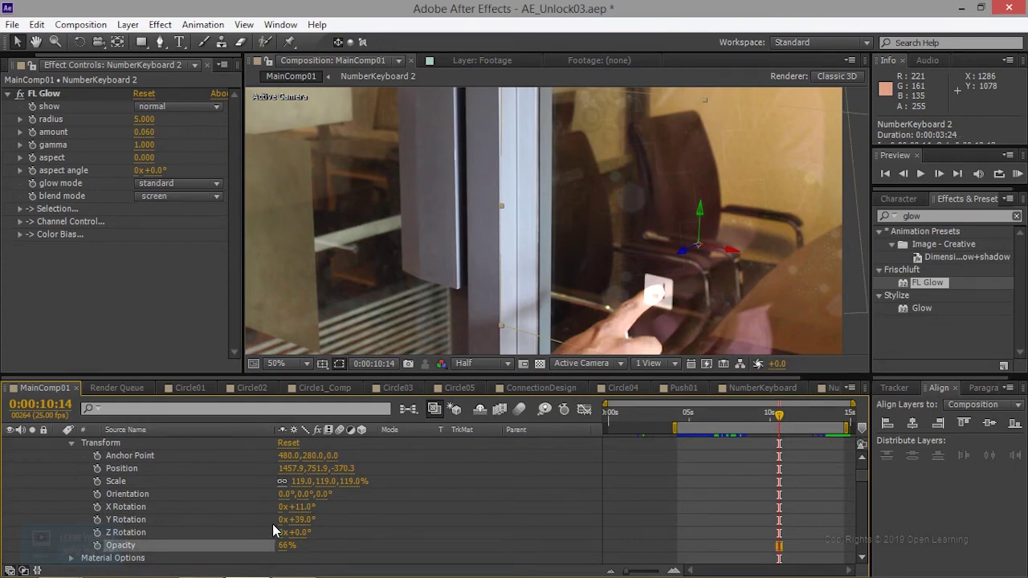
key(ctrl+v)
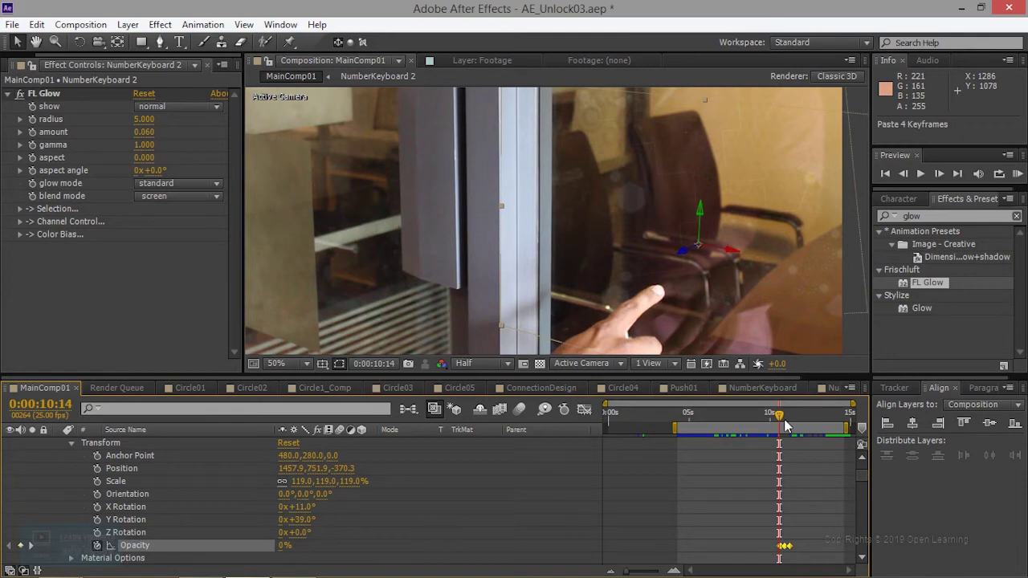
drag(780, 418, 780, 421)
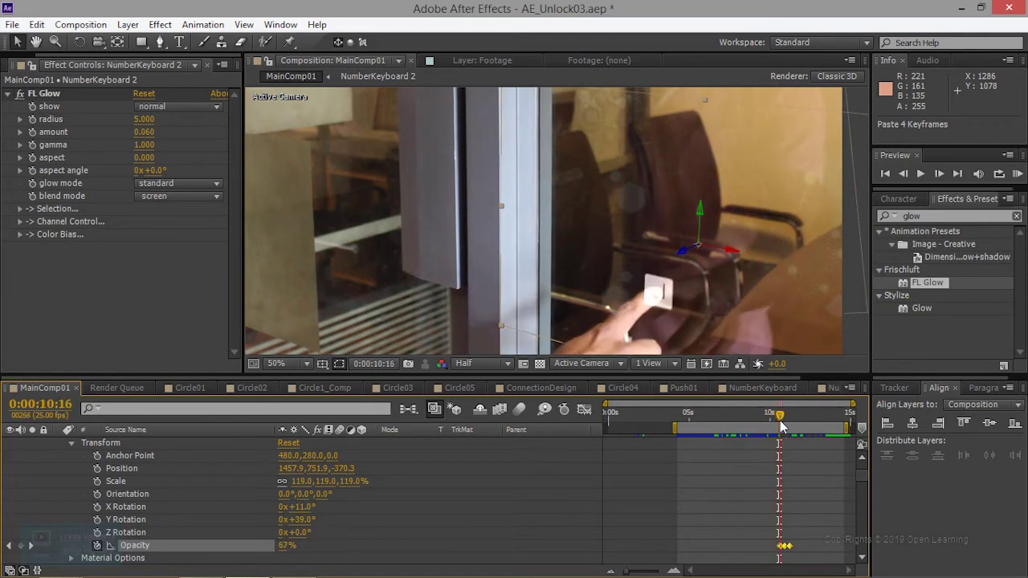
scroll(804, 501, up, 2)
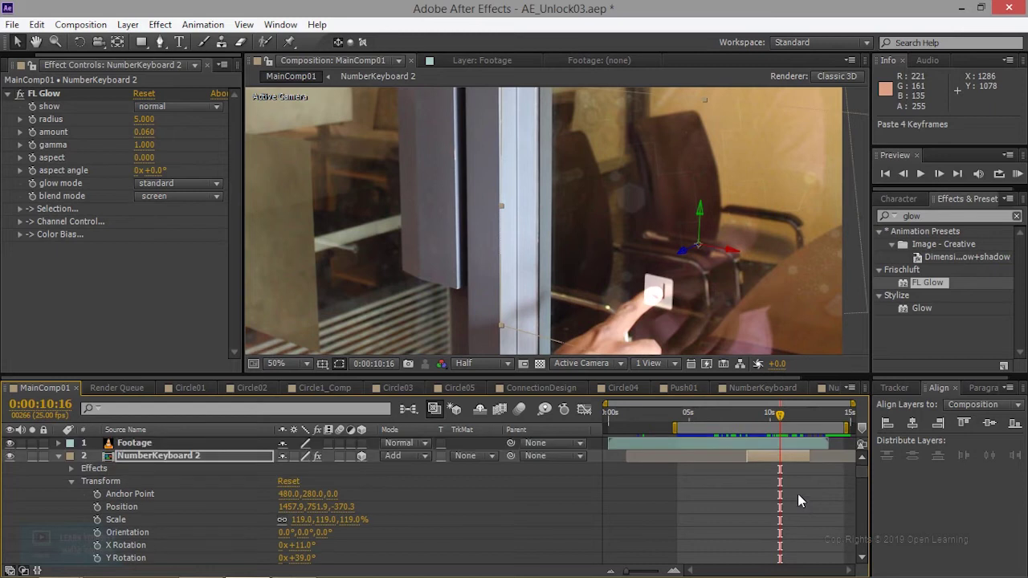
drag(795, 457, 793, 459)
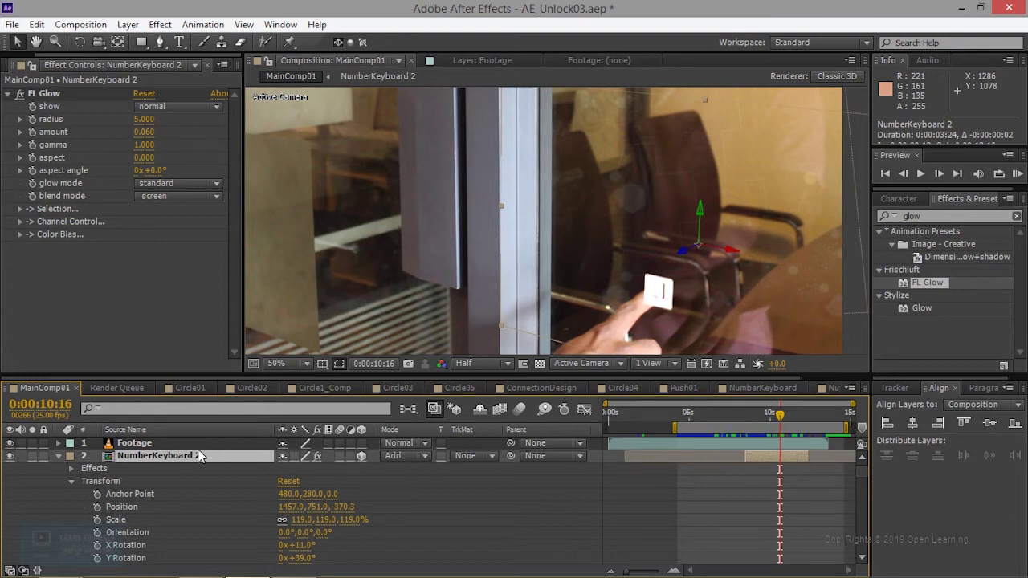
click(131, 444)
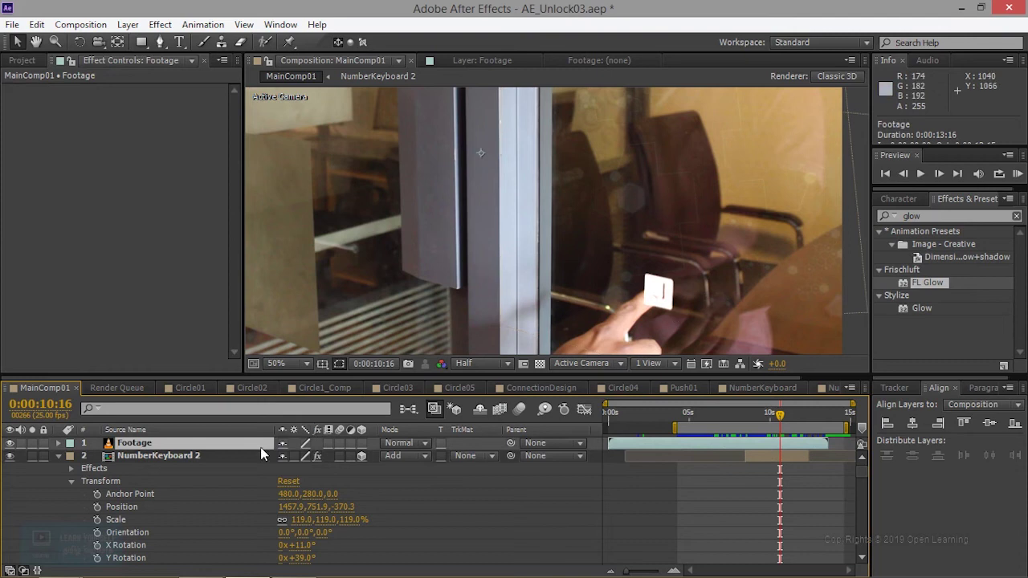
Scrub around the key press and park the playhead at 0:00:11:00
scroll(227, 491, down, 3)
scroll(227, 490, up, 1)
scroll(228, 491, down, 1)
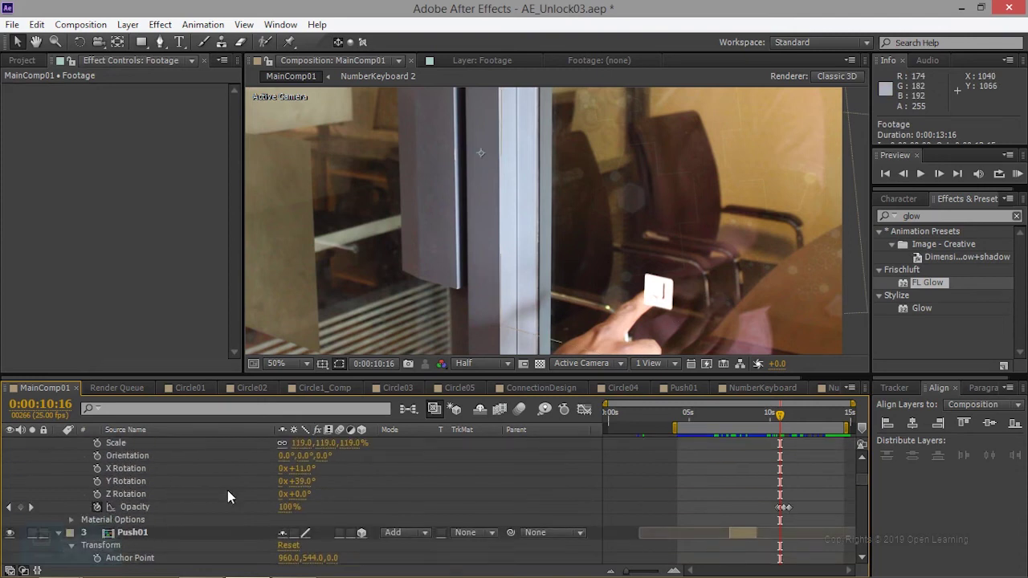
scroll(227, 490, down, 3)
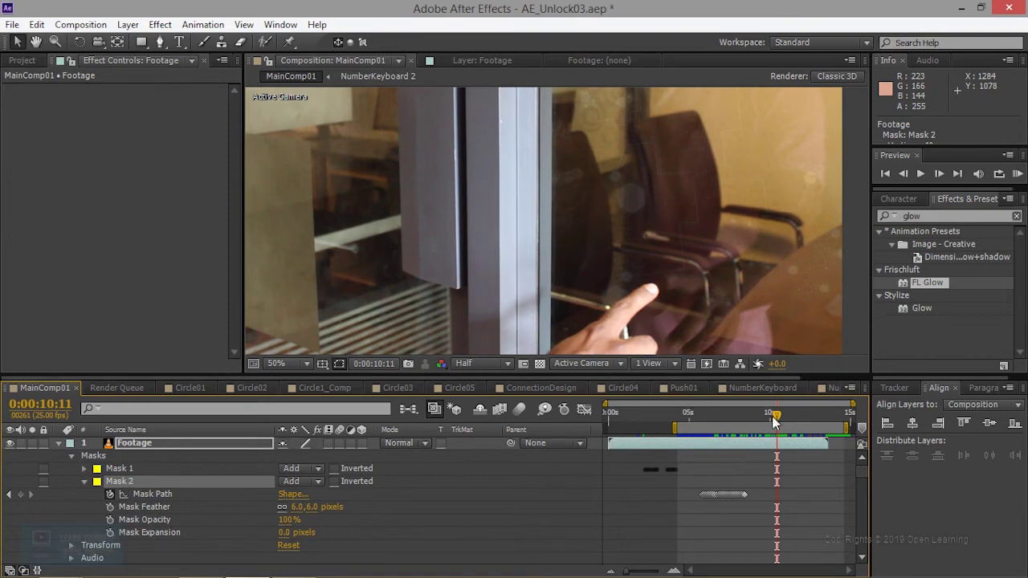
drag(774, 416, 752, 418)
drag(771, 423, 777, 426)
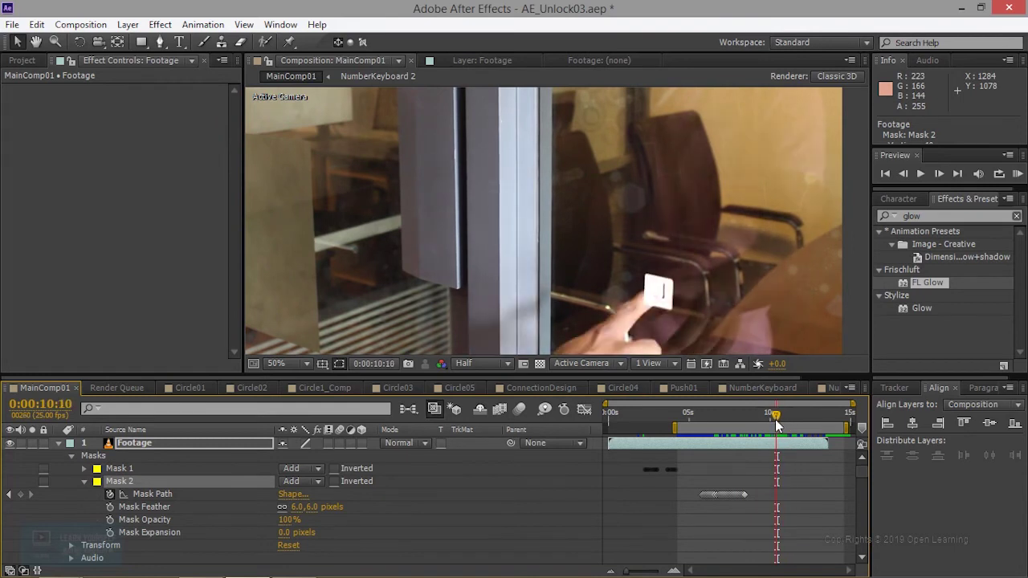
drag(775, 420, 785, 422)
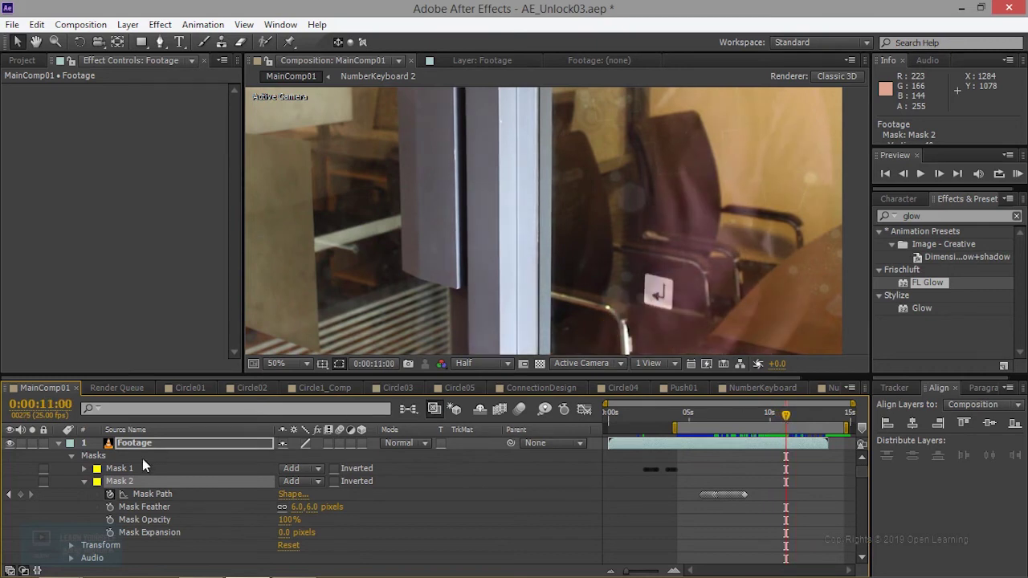
Collapse the Footage layer and duplicate NumberKeyboard 2 with Ctrl+D
click(63, 447)
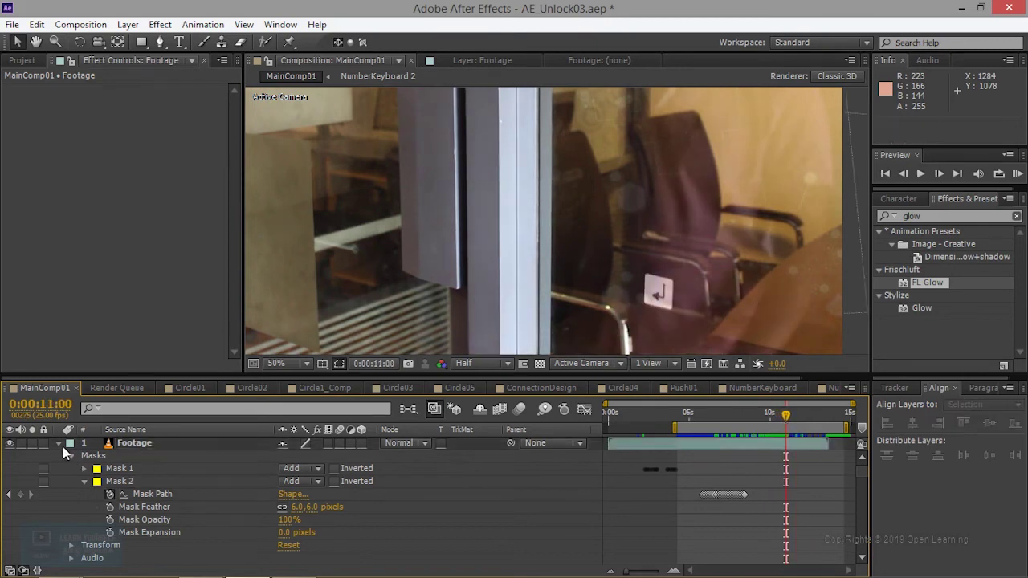
click(59, 445)
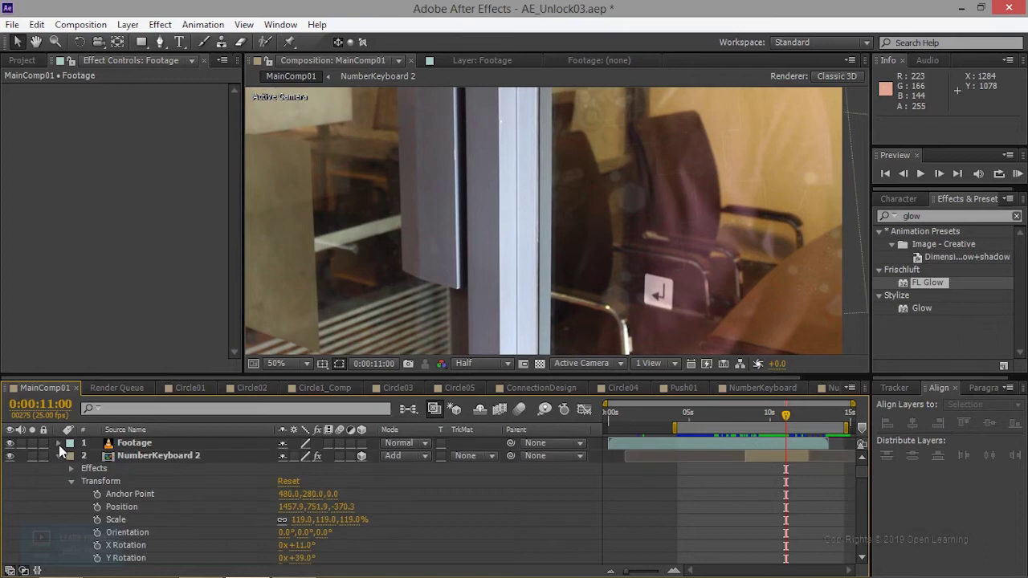
click(141, 456)
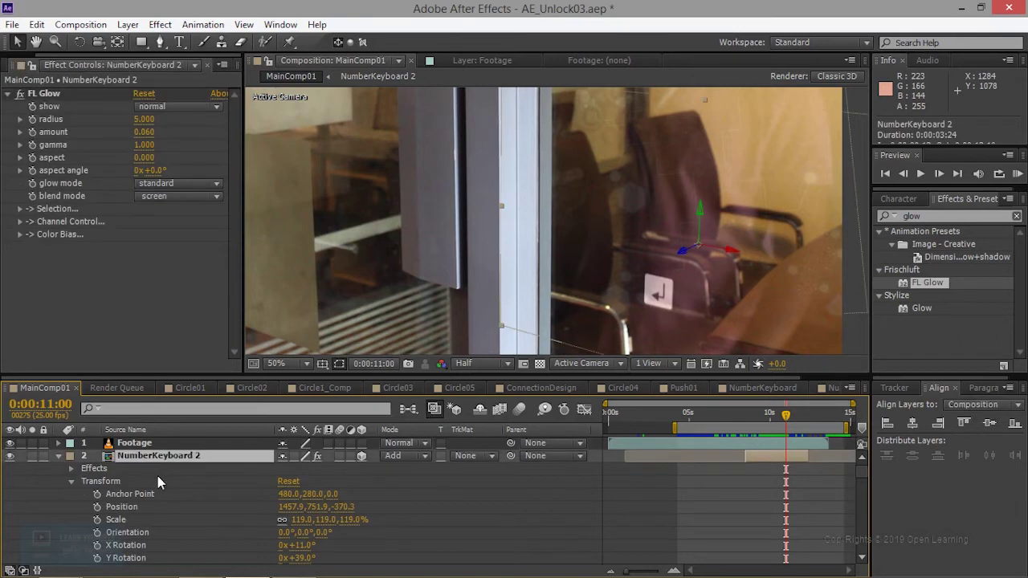
key(ctrl+d)
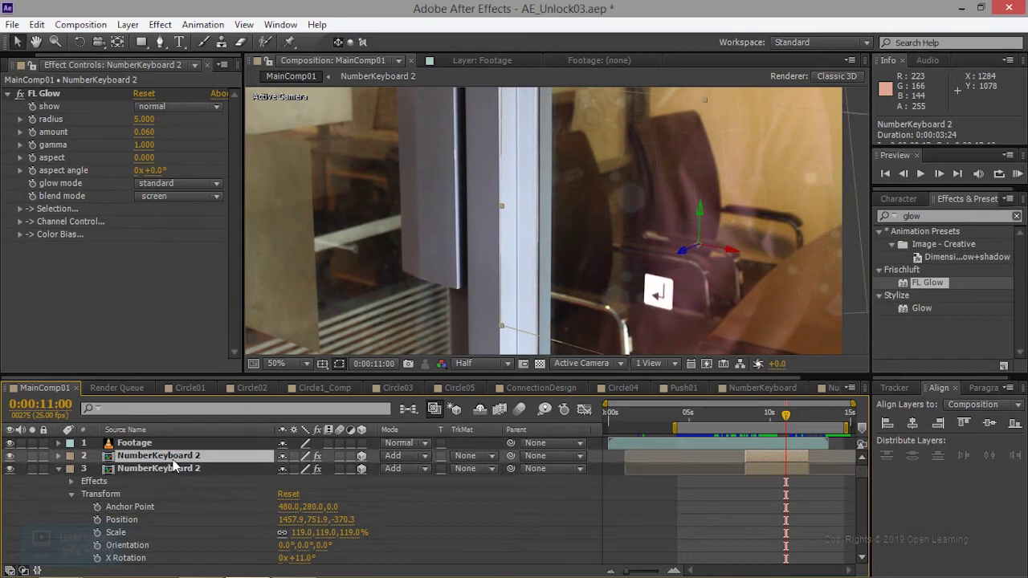
In the NumberKeyboard 2 precomp, show the Unlocked padlock layer and hide EnterKey
double_click(173, 457)
click(9, 442)
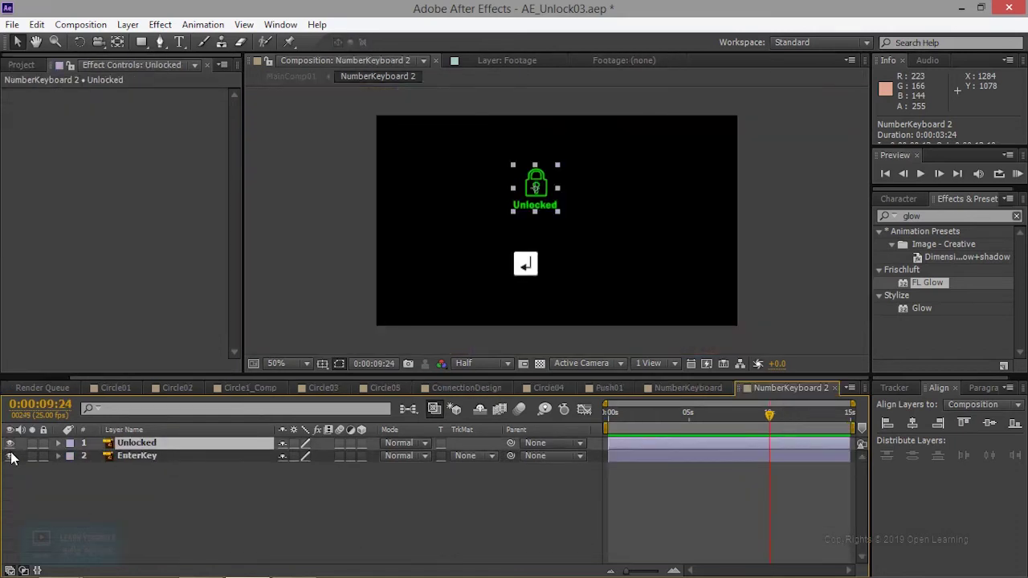
click(9, 455)
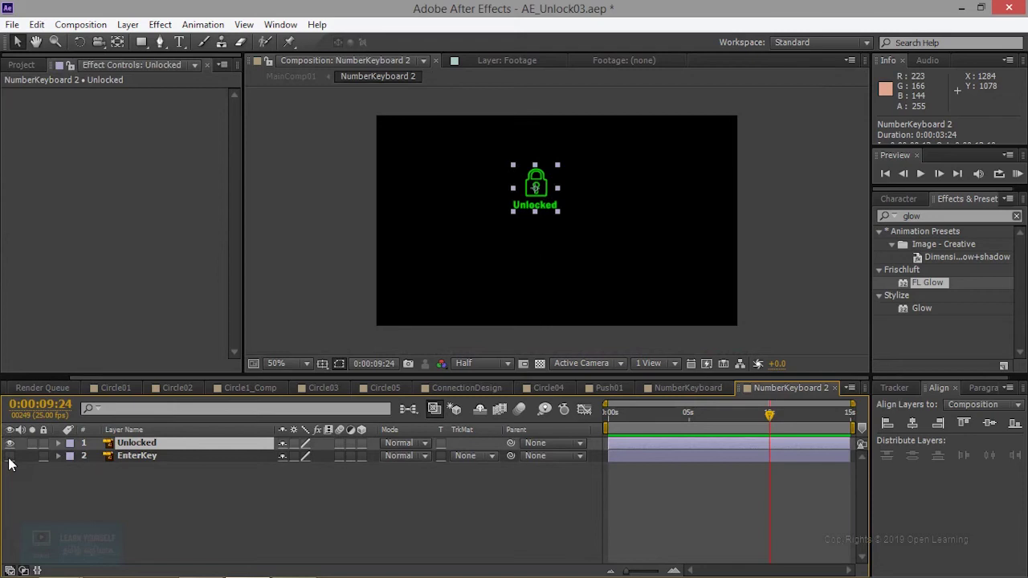
Close the Render Queue plus the Circle, ConnectionDesign and Push01 timeline tabs
click(34, 388)
click(75, 388)
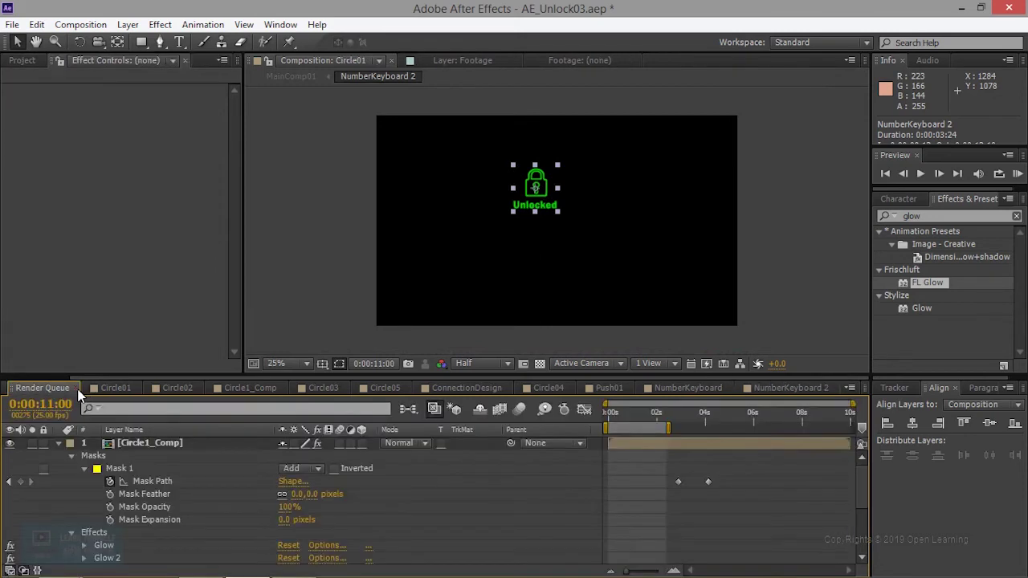
click(44, 389)
click(116, 388)
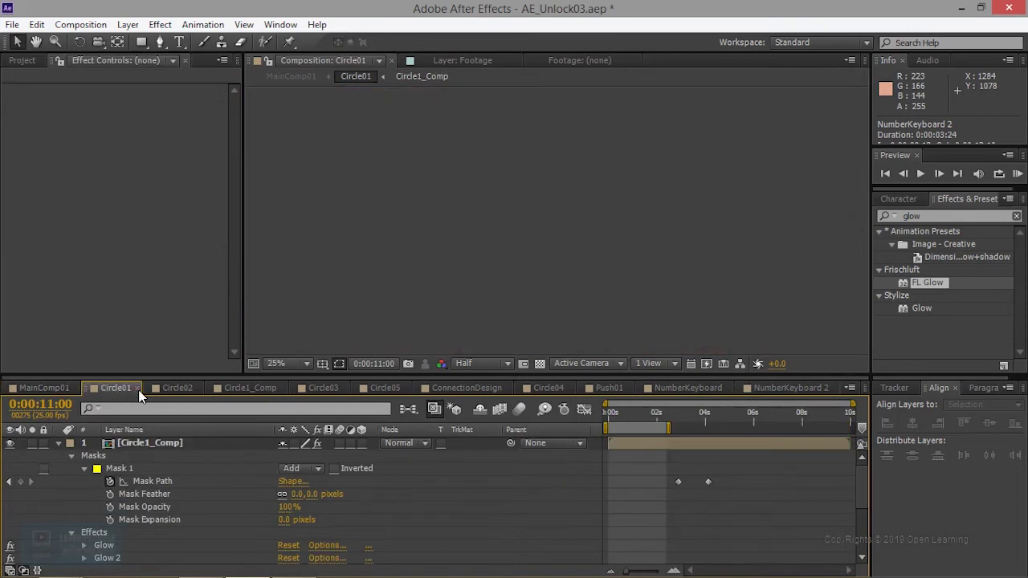
click(136, 388)
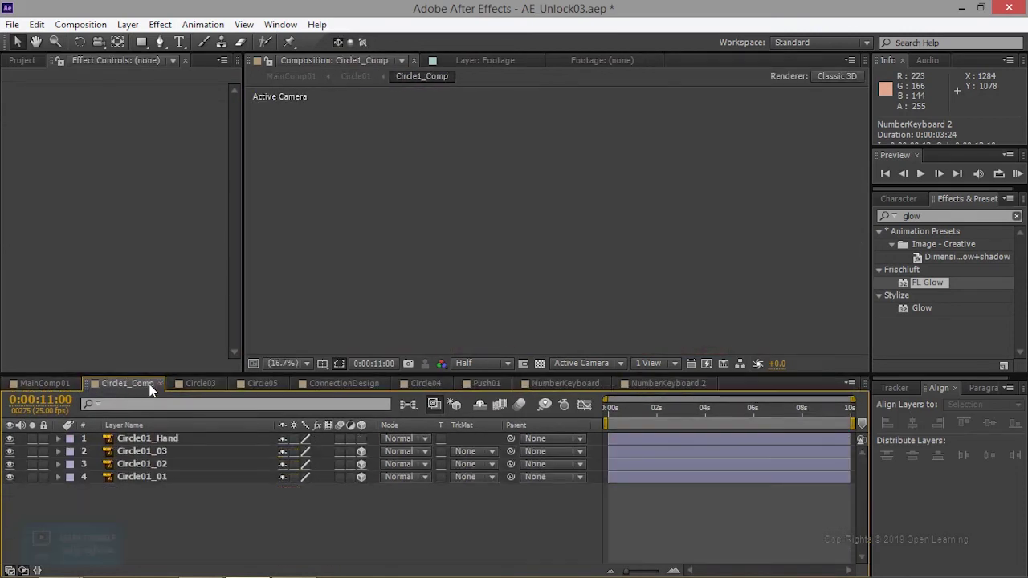
click(161, 384)
click(139, 384)
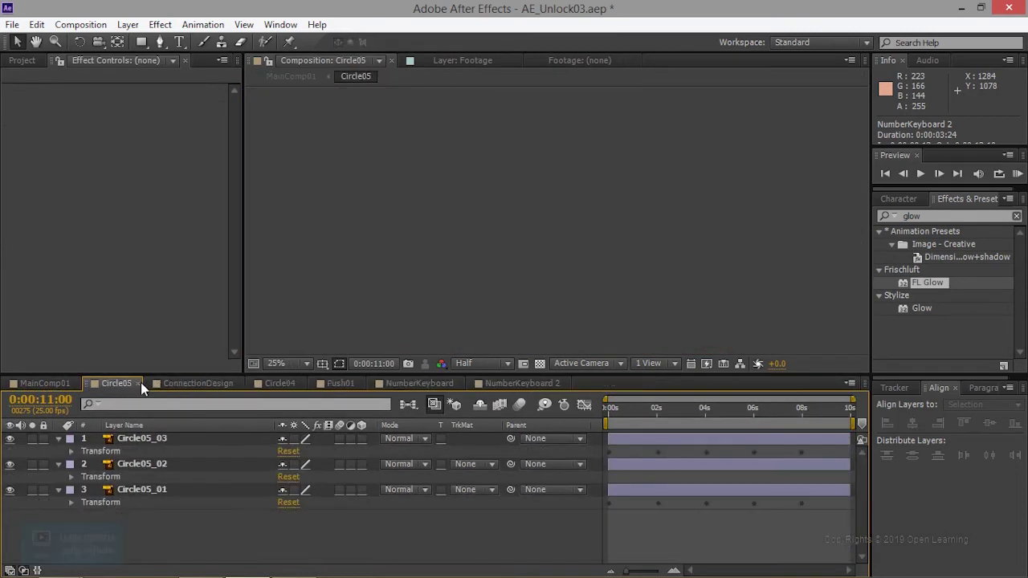
click(141, 384)
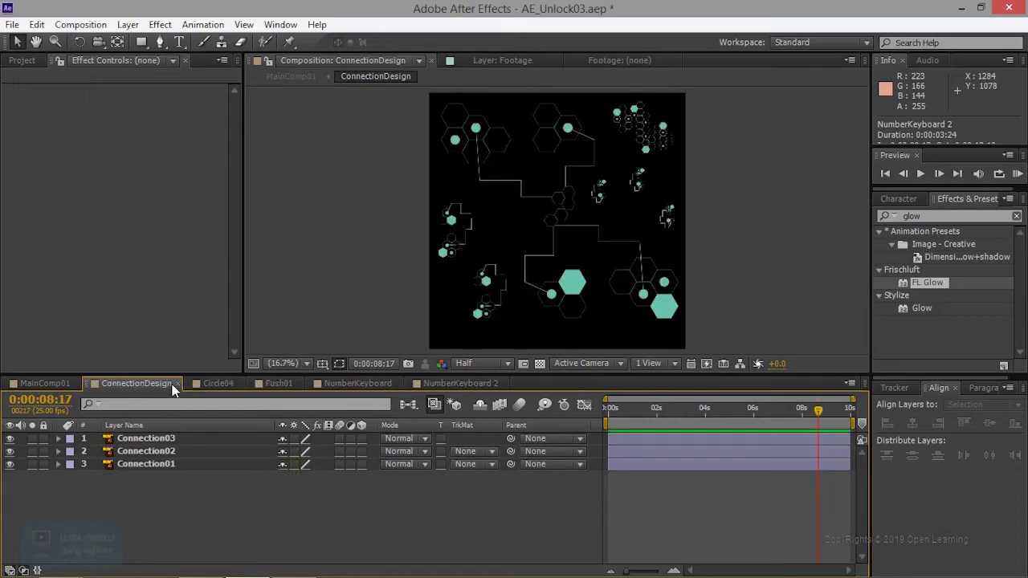
click(178, 384)
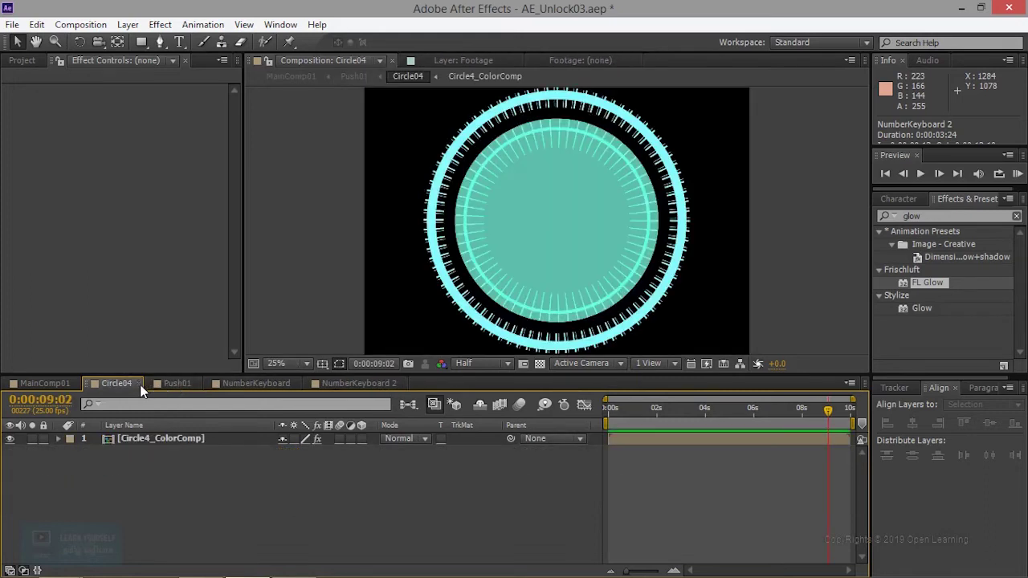
click(139, 384)
click(134, 384)
click(218, 383)
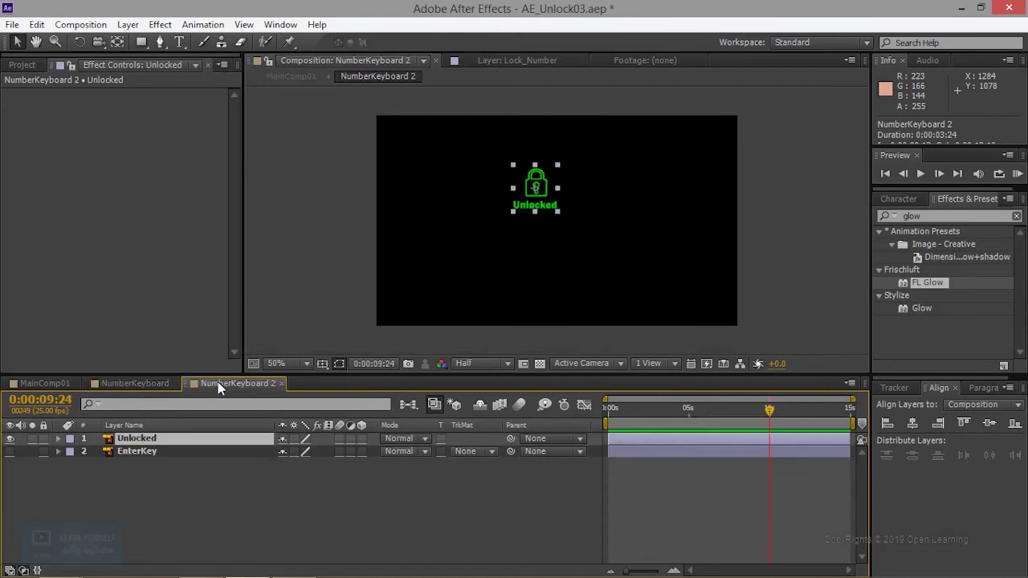
Check MainComp01, then hide Unlocked and show EnterKey again in the precomp
click(45, 384)
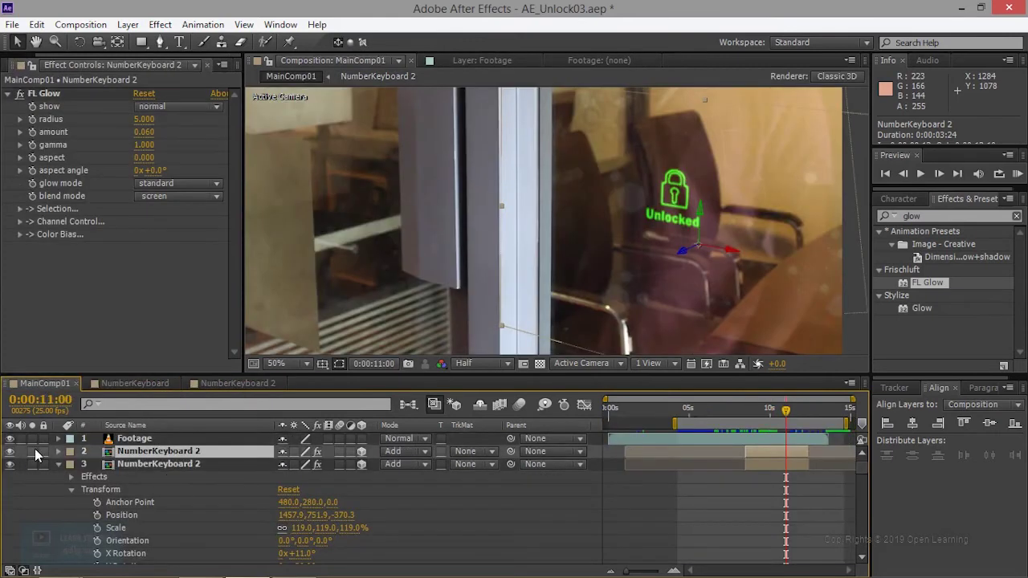
click(237, 383)
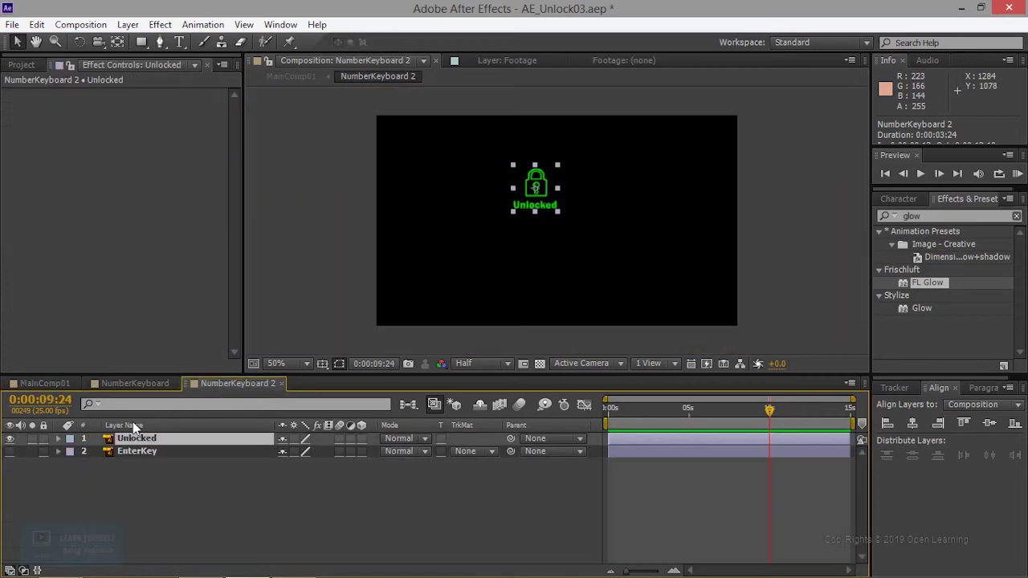
click(10, 439)
click(10, 451)
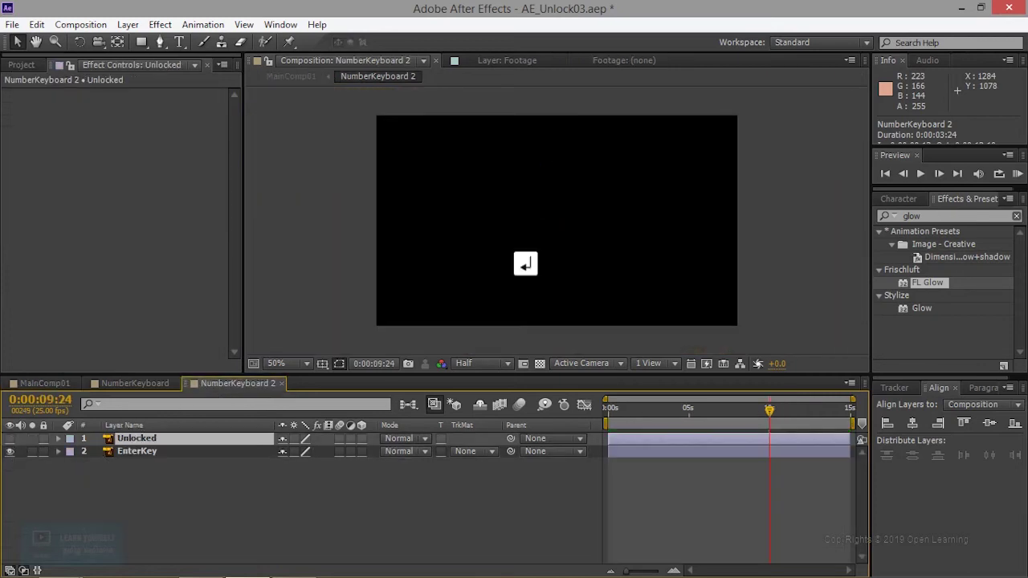
click(41, 384)
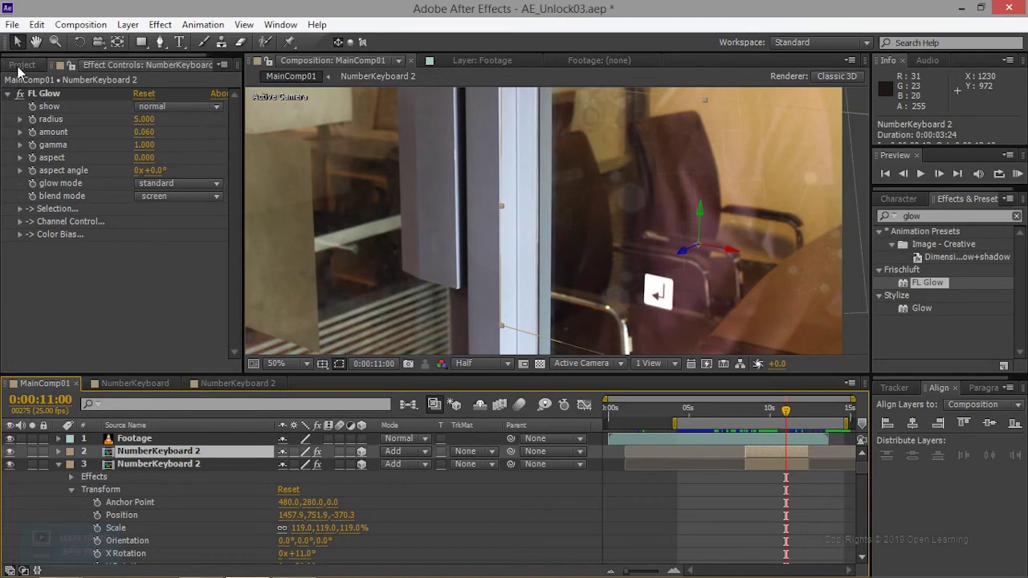
Find Unlocked/NumberKeyboard.ai in the NumberKeyboard 2 Layers folder and drag it into MainComp01
click(16, 62)
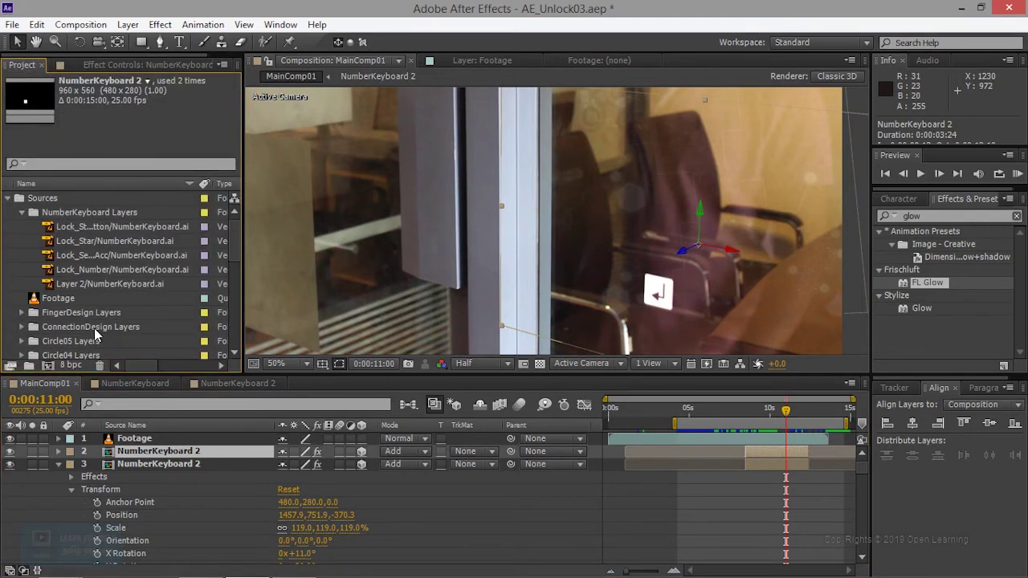
click(119, 284)
click(130, 229)
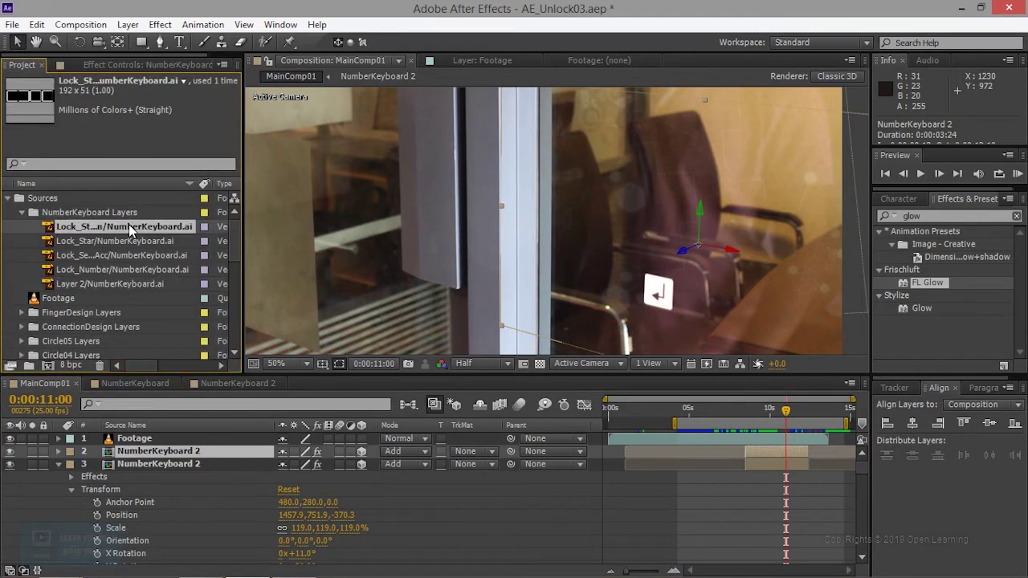
scroll(115, 302, down, 1)
scroll(115, 302, up, 1)
scroll(115, 302, down, 1)
scroll(115, 302, down, 3)
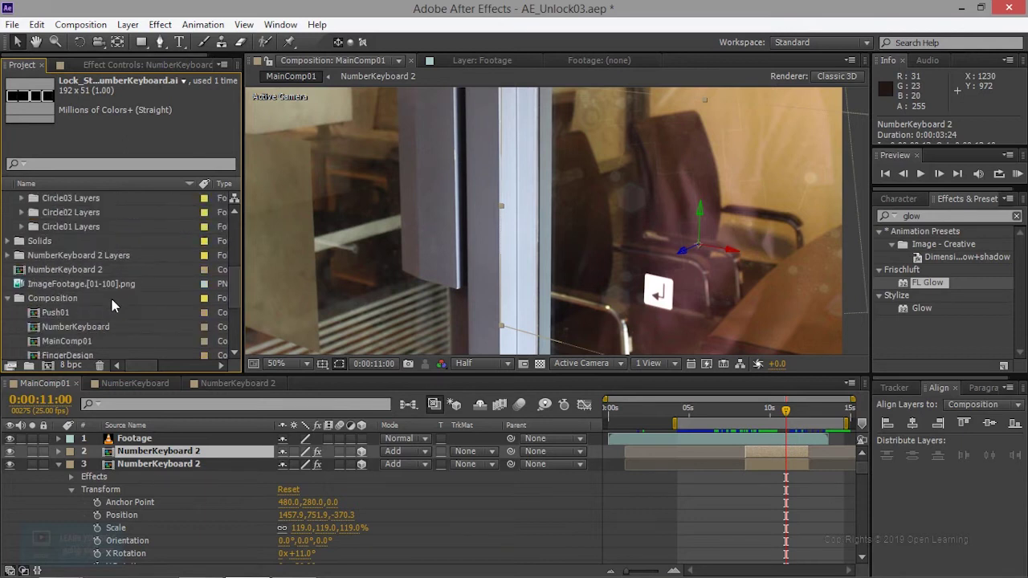
double_click(107, 256)
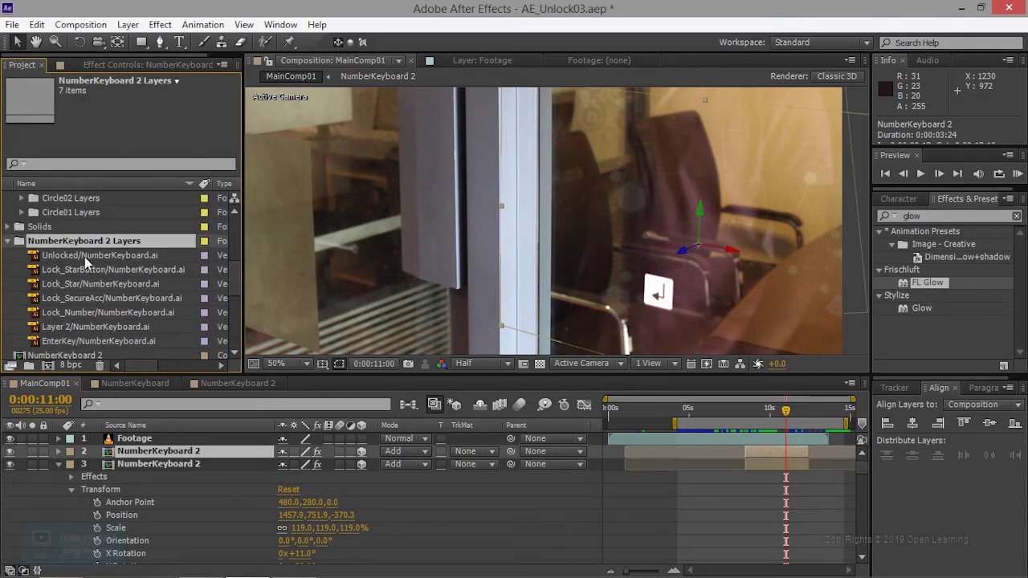
scroll(93, 313, down, 1)
click(116, 216)
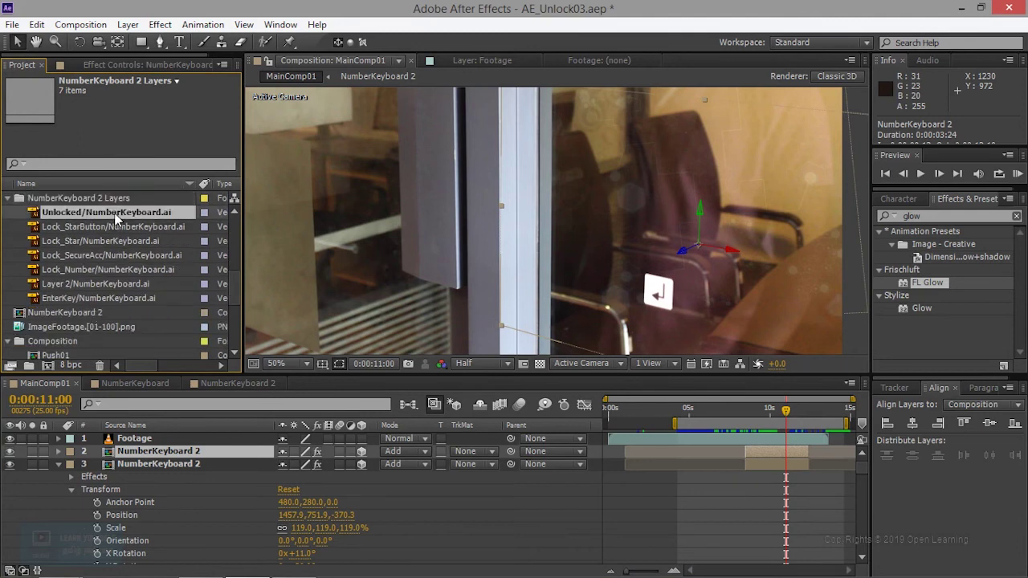
drag(117, 218, 144, 455)
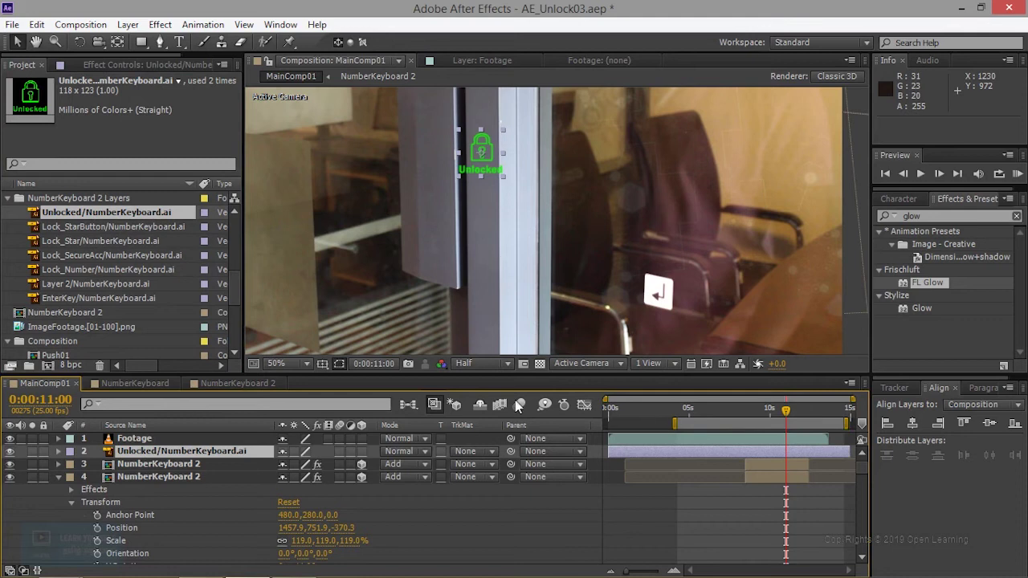
Copy NumberKeyboard 2's Transform group and paste it onto the Unlocked padlock layer
click(174, 465)
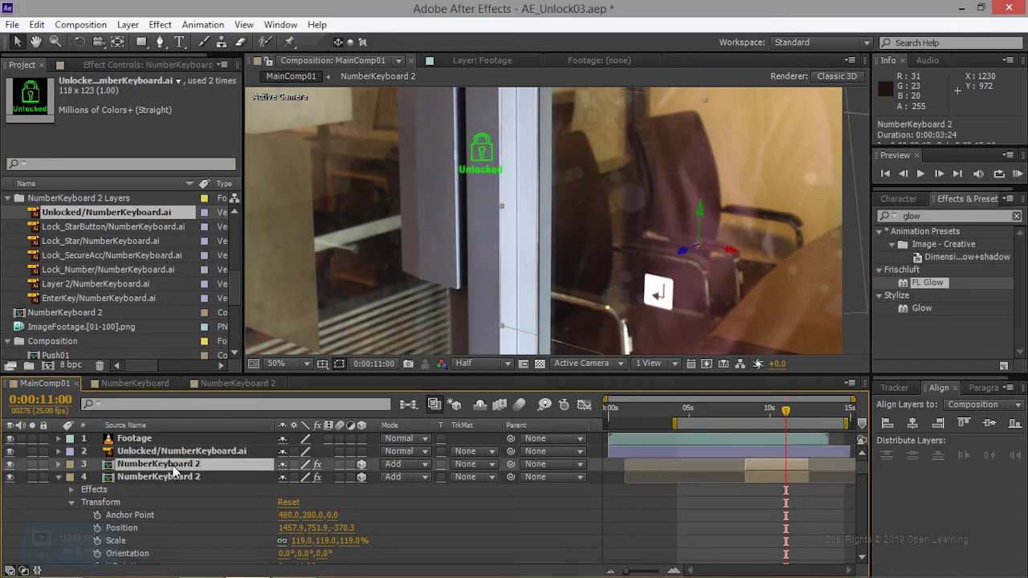
click(58, 464)
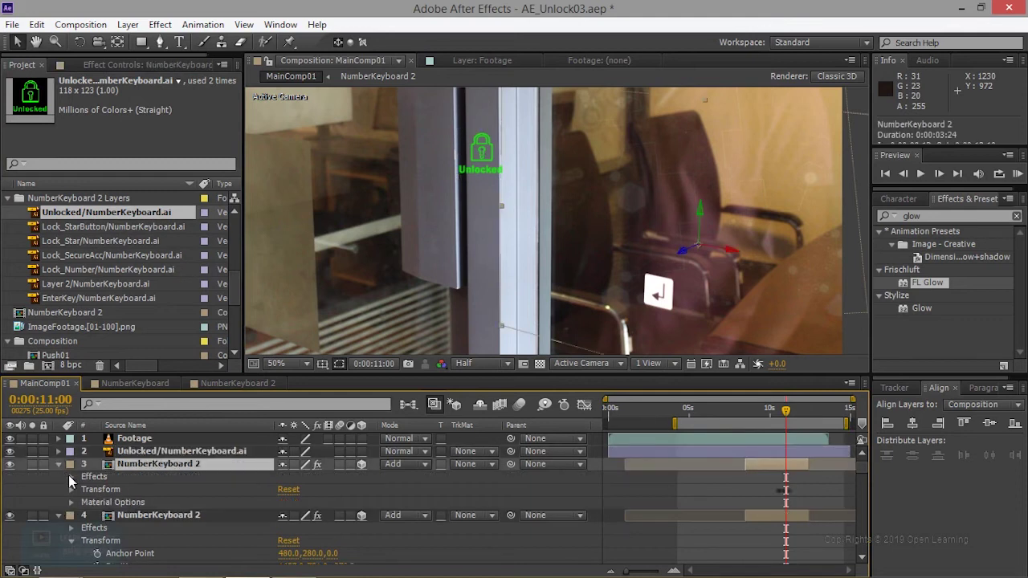
click(80, 490)
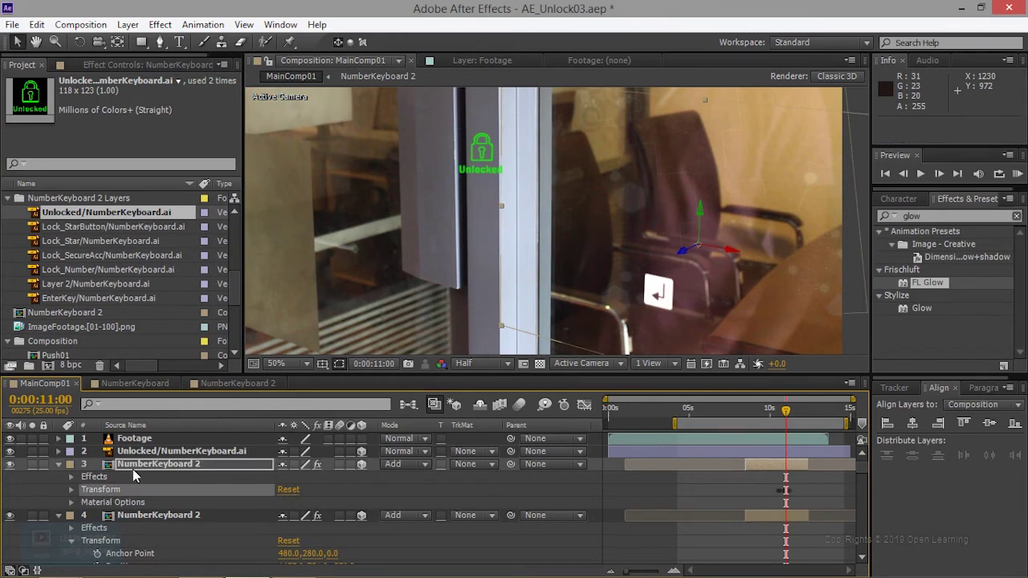
click(138, 455)
click(59, 453)
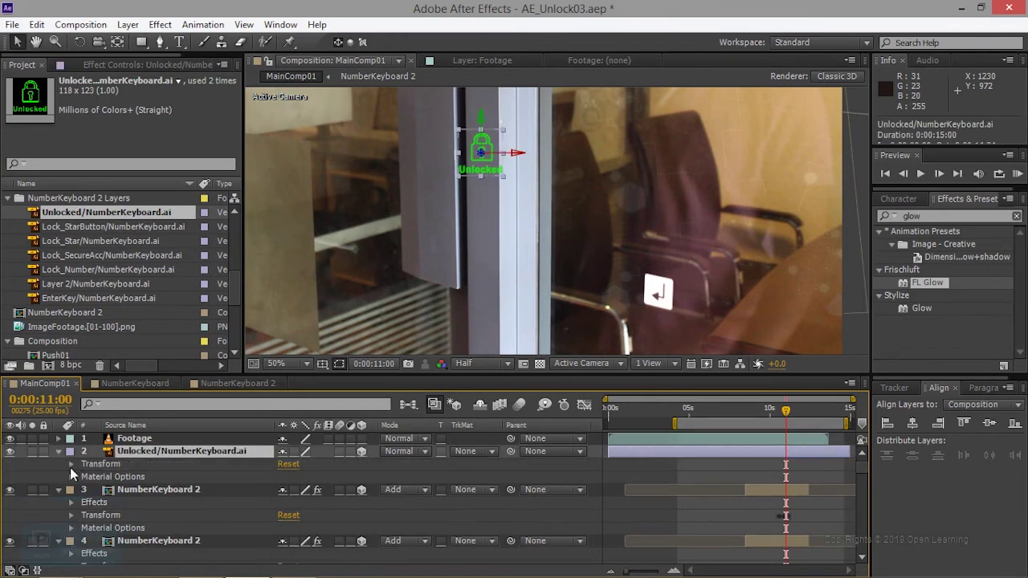
click(103, 465)
key(ctrl+v)
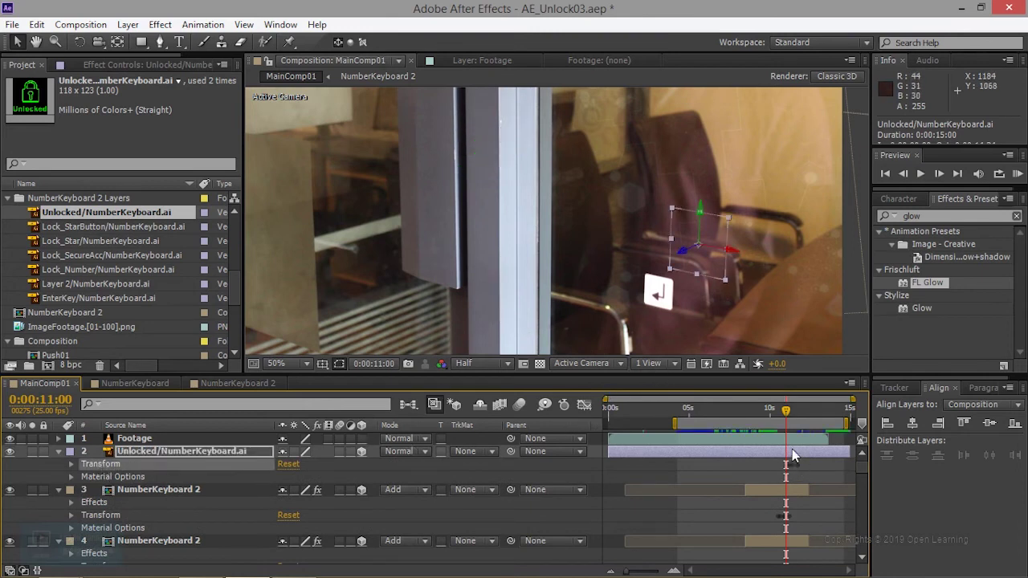
Set the playhead to 0:00:10:24 and expand the padlock's individual transform properties
drag(788, 418, 791, 419)
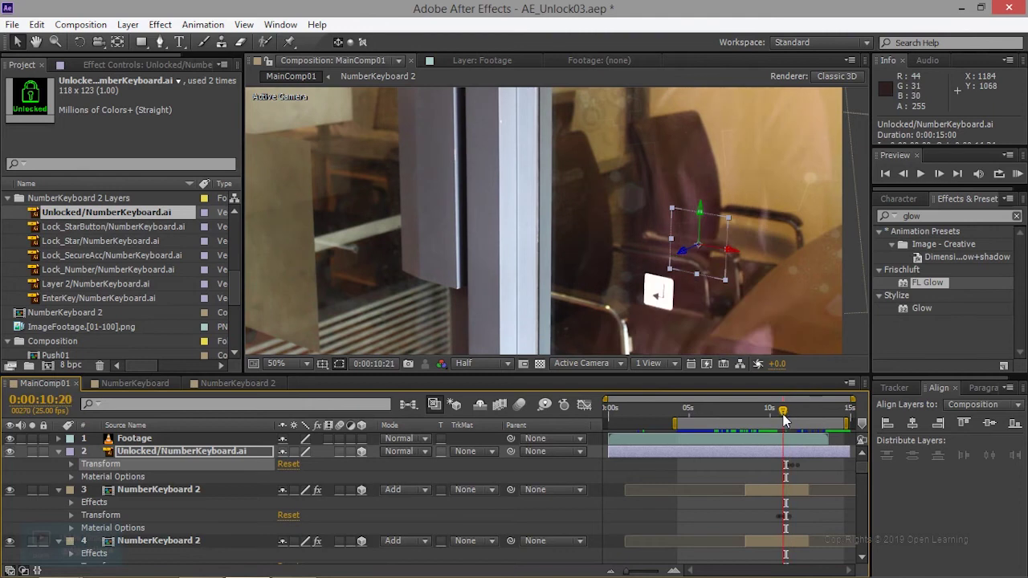
drag(791, 420, 785, 419)
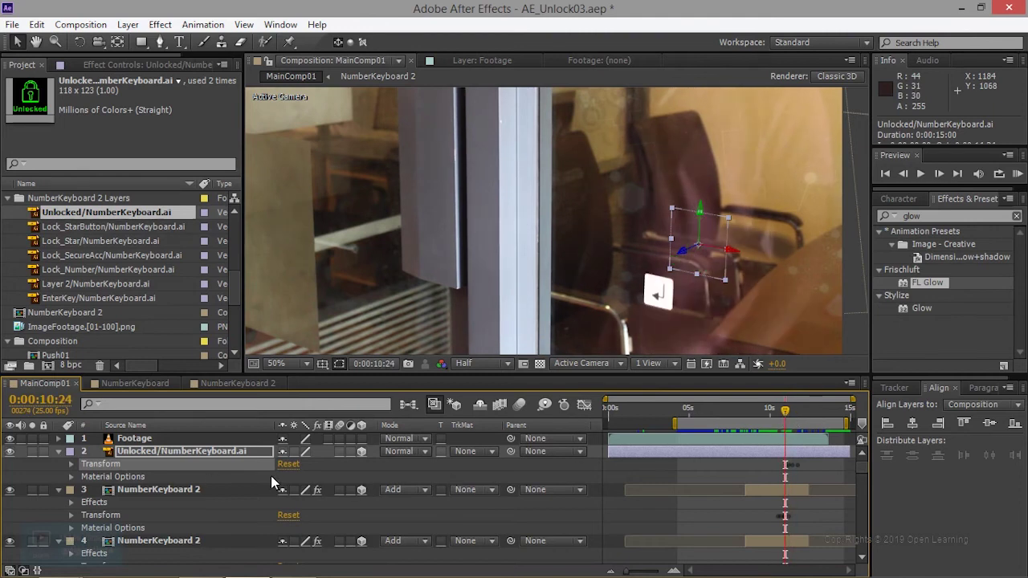
click(71, 465)
Move the Unlocked layer's two Opacity keyframes so the padlock fades to 100% by 0:00:10:20
click(135, 556)
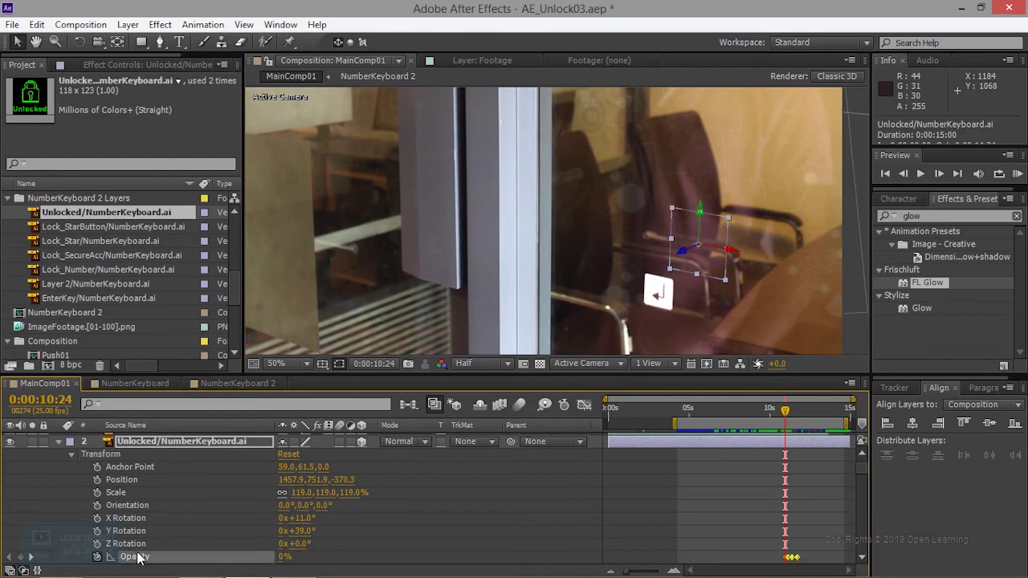
drag(762, 524, 814, 575)
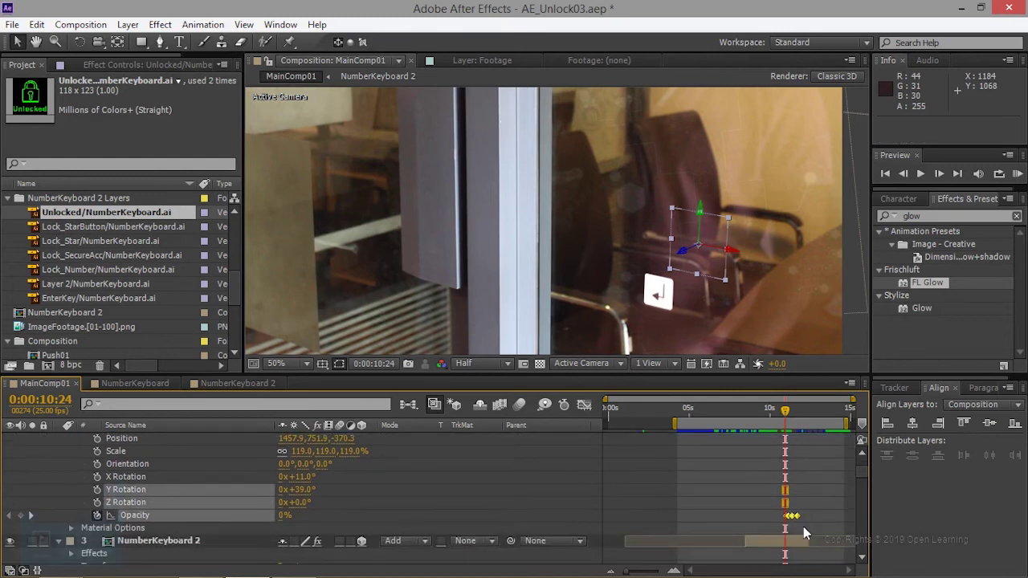
drag(760, 490, 809, 534)
click(792, 517)
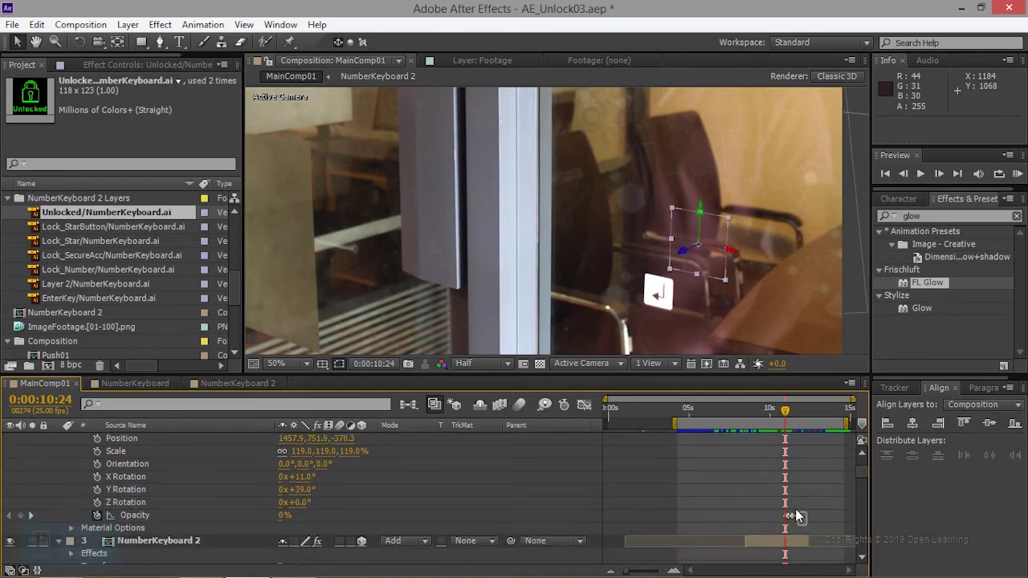
drag(799, 520, 822, 523)
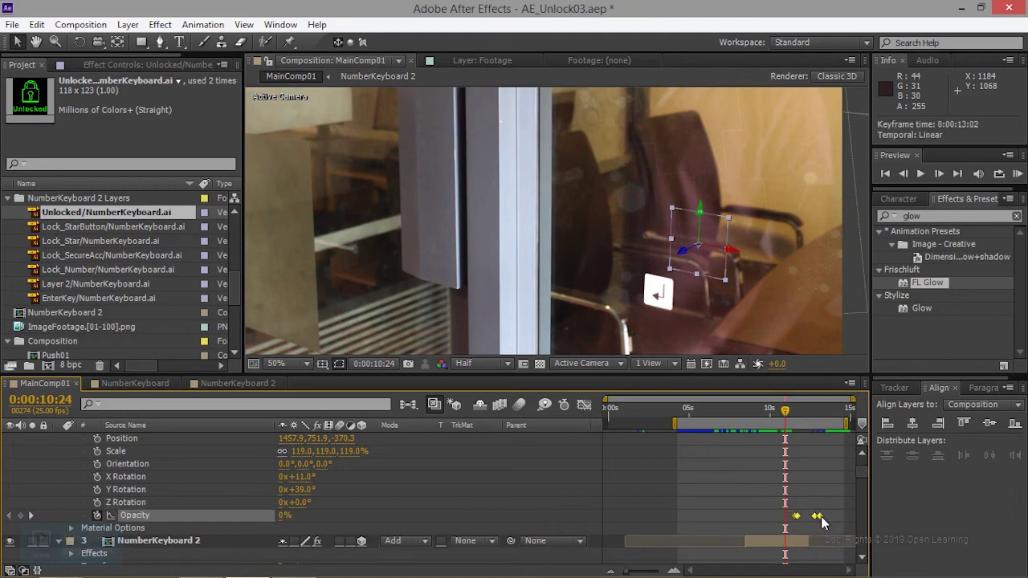
drag(787, 415, 785, 426)
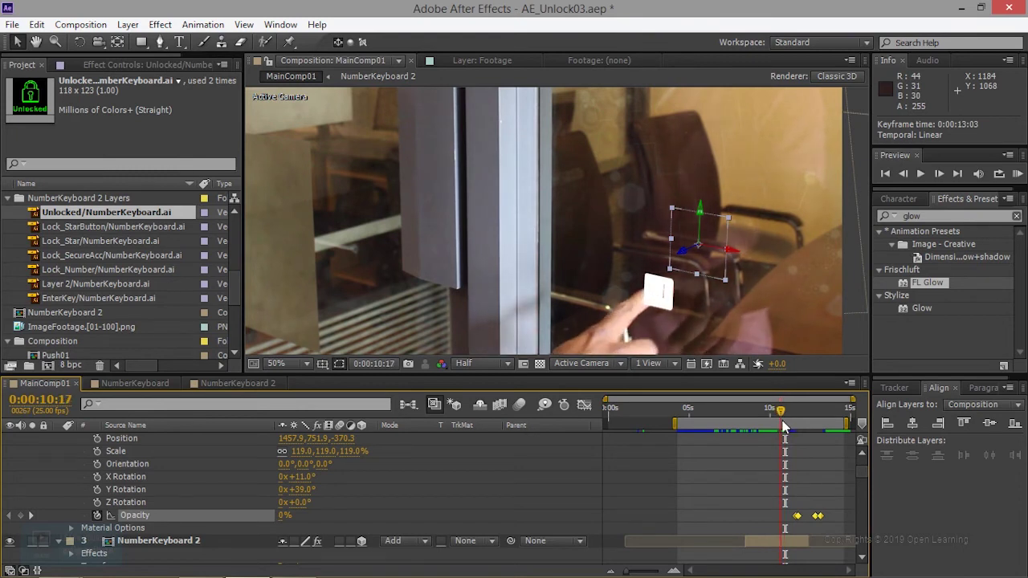
click(797, 516)
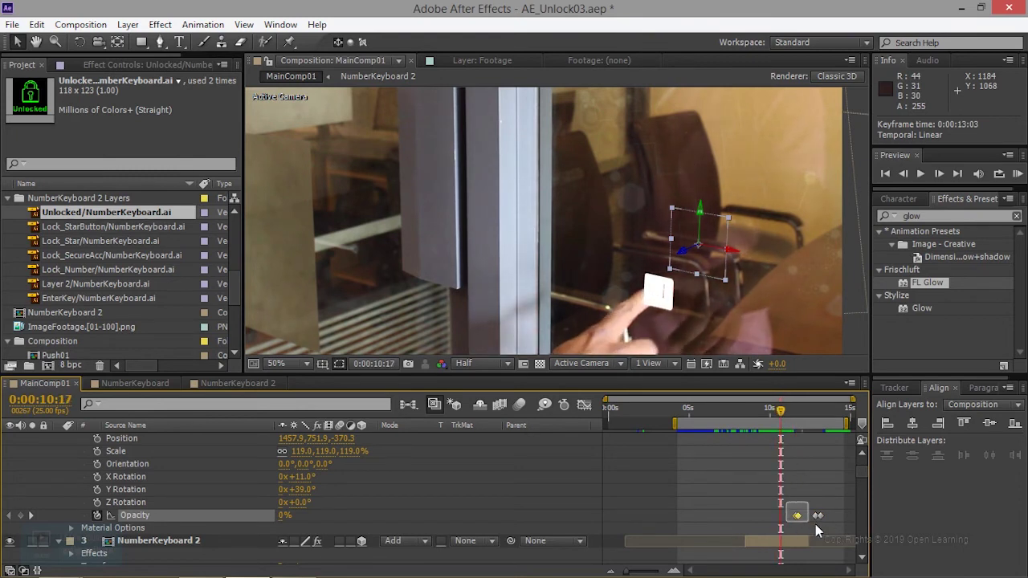
drag(826, 526, 805, 524)
drag(781, 419, 799, 421)
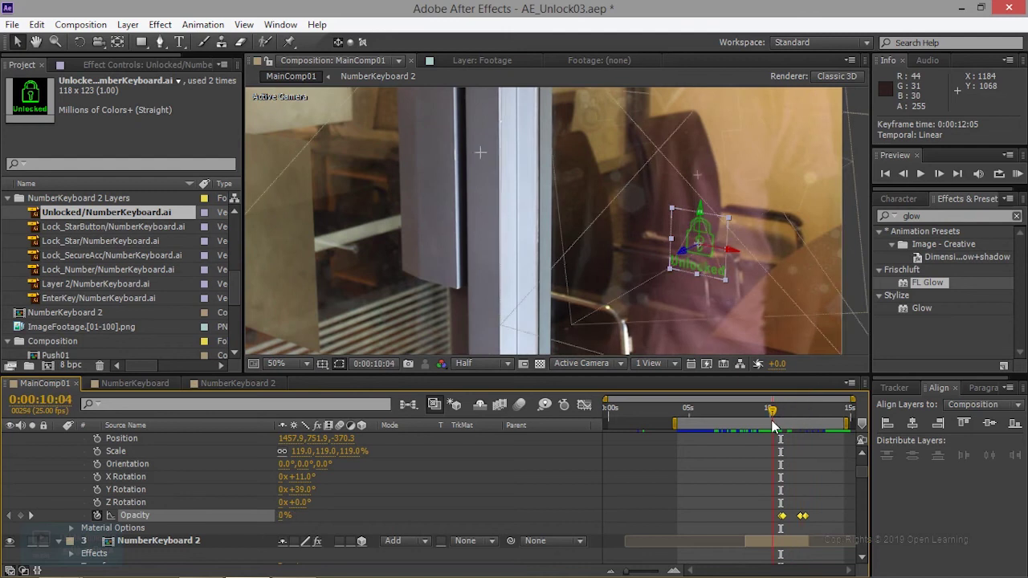
At 0:00:11:21, scale the Unlocked padlock to 203% and move it to 1343.6, 662.8, -271.0
drag(800, 422, 800, 421)
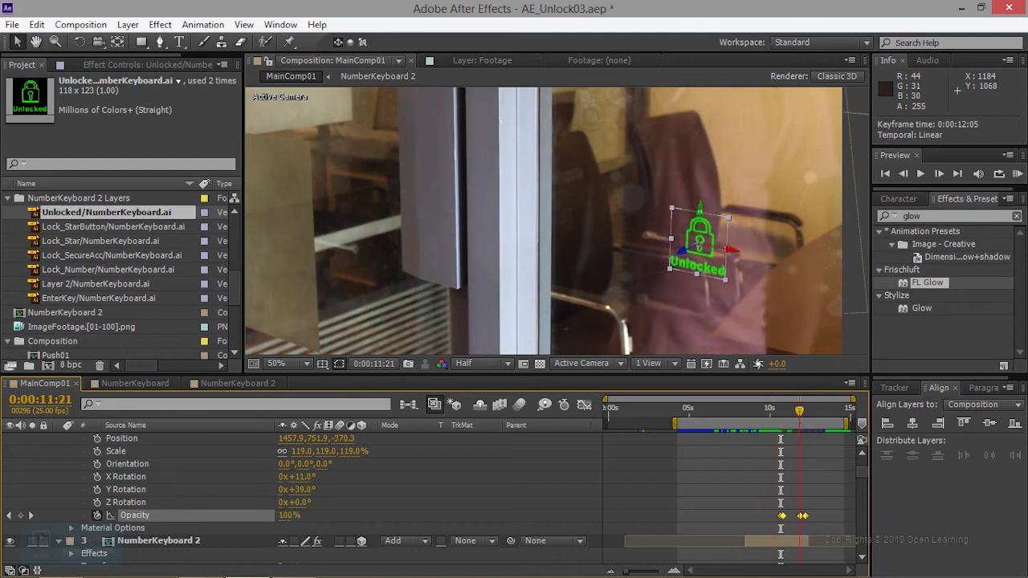
click(118, 453)
drag(306, 452, 325, 452)
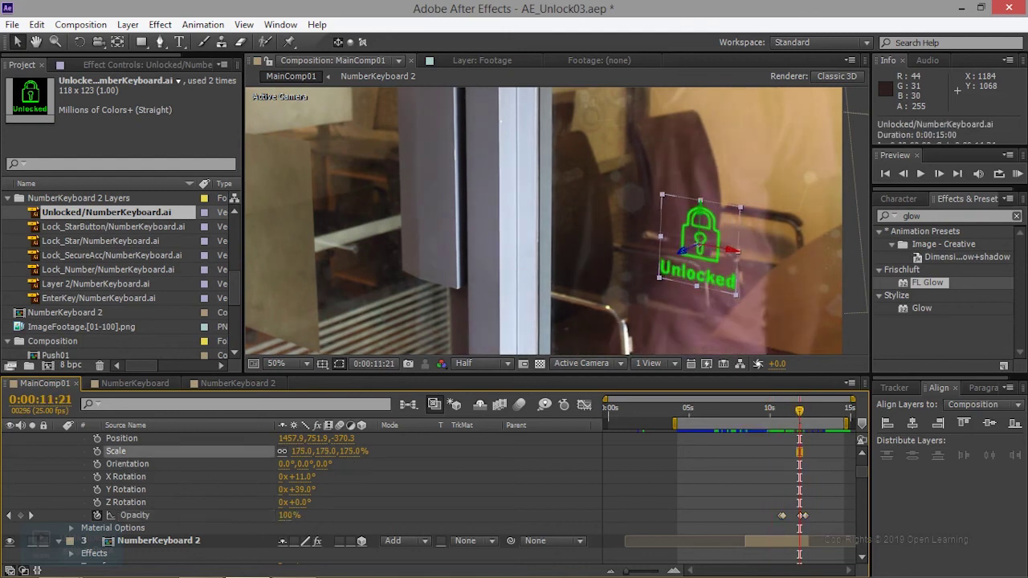
drag(701, 241, 643, 201)
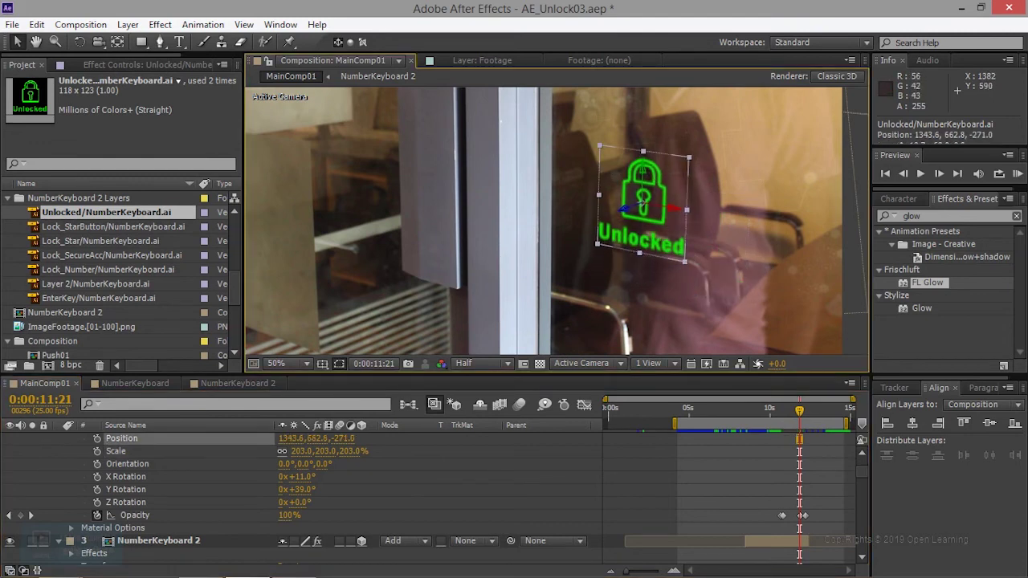
scroll(391, 473, up, 2)
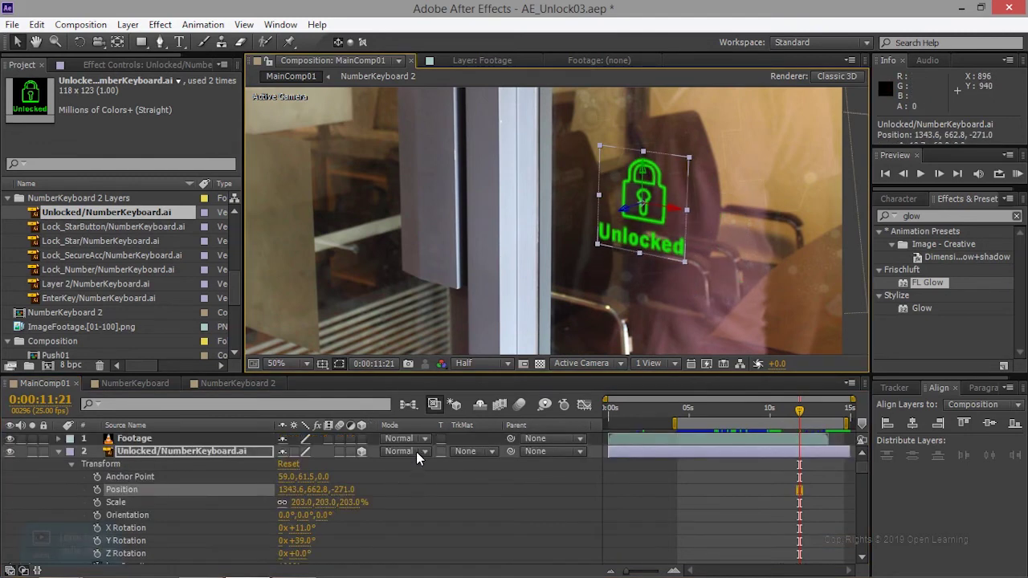
Set the Unlocked padlock layer's blending mode to Add
click(406, 452)
click(448, 248)
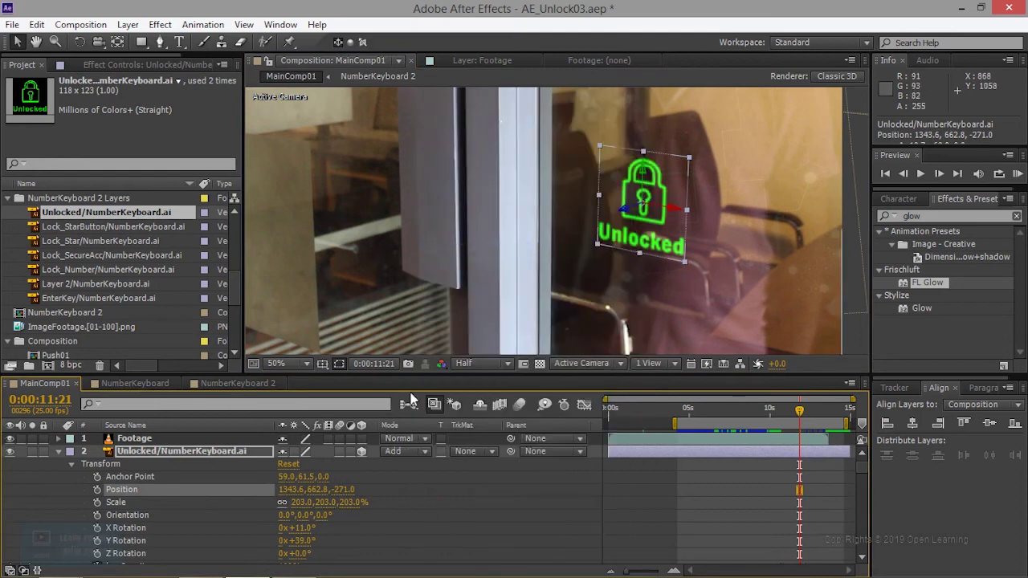
scroll(360, 468, down, 1)
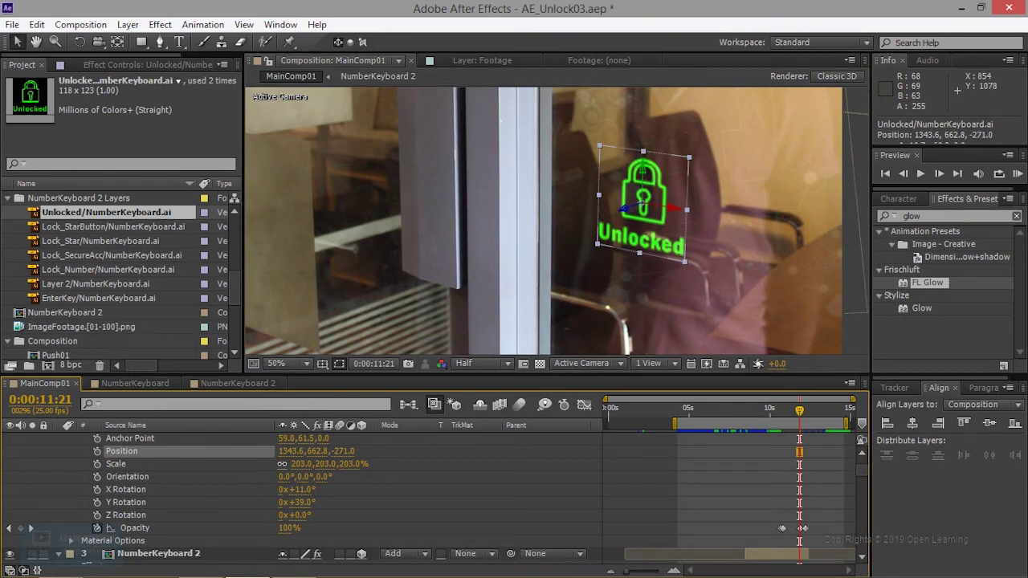
scroll(230, 495, up, 1)
Drag the Unlocked layer's in-point later in the timeline, leaving a 0:00:07:07 duration
click(175, 451)
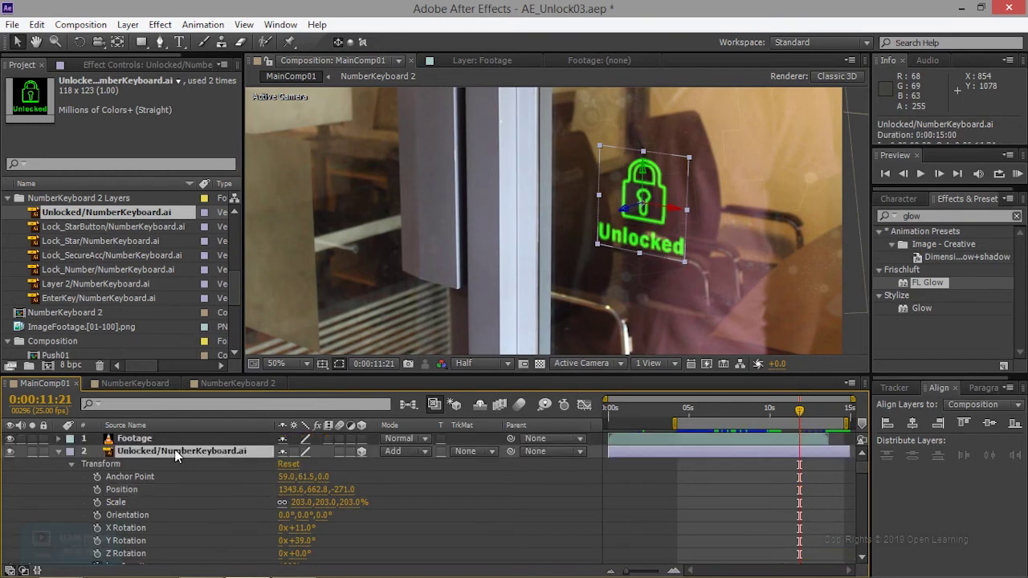
scroll(737, 517, down, 1)
scroll(737, 517, up, 1)
drag(609, 452, 733, 452)
Apply FL Glow from Effects & Presets to the Unlocked padlock layer
scroll(729, 489, down, 2)
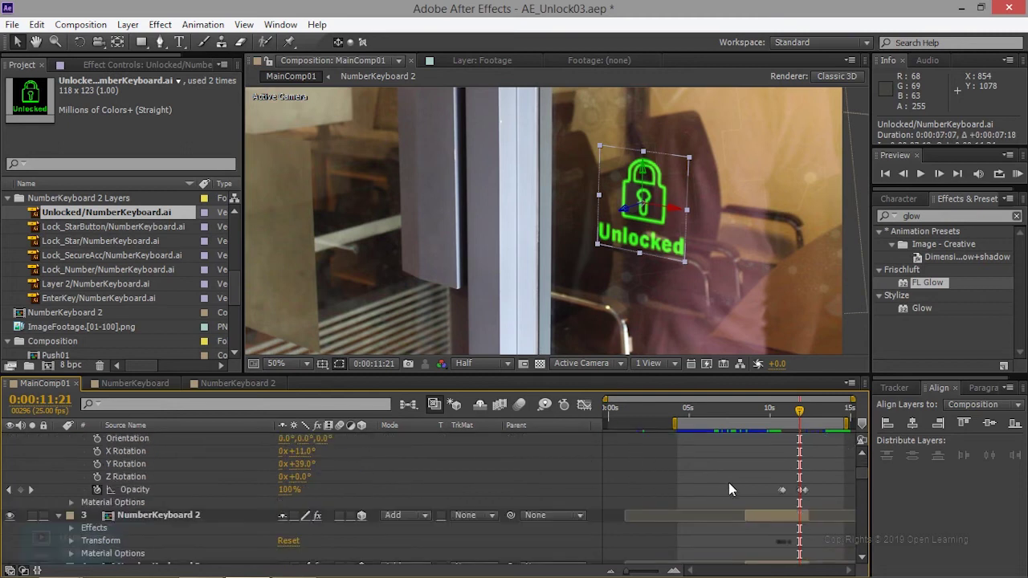
scroll(729, 483, up, 1)
scroll(729, 482, up, 1)
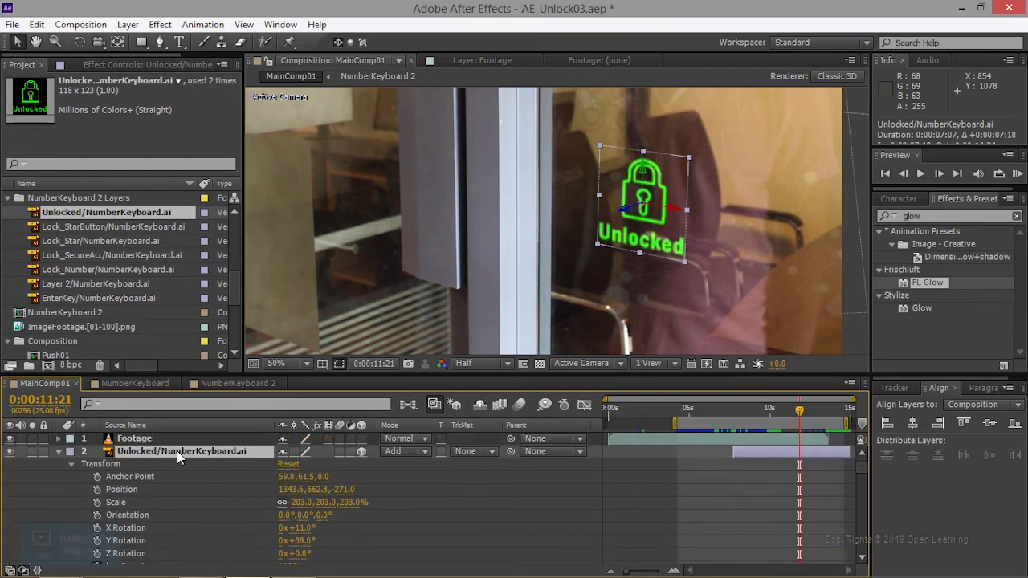
double_click(911, 215)
drag(925, 283, 245, 463)
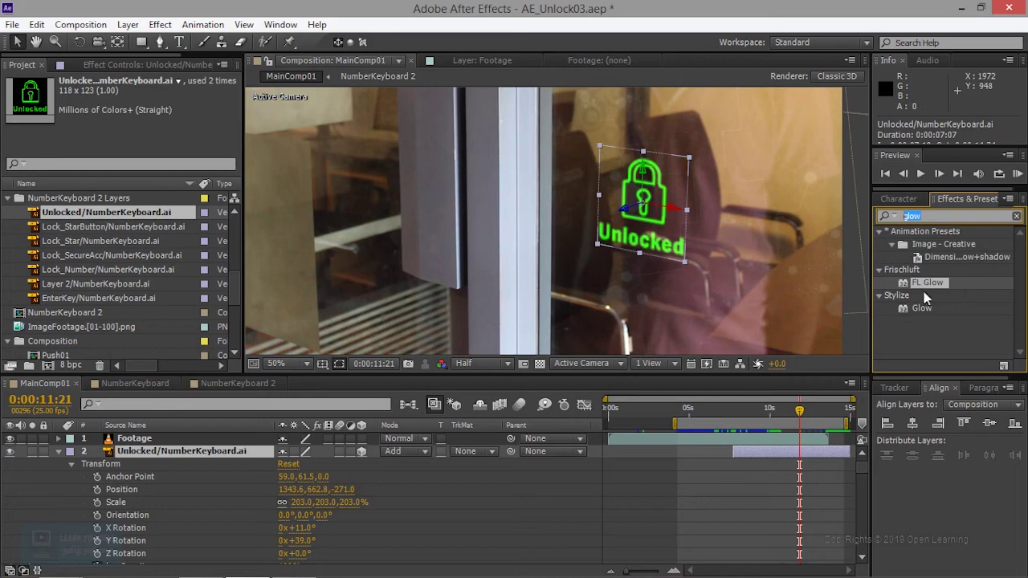
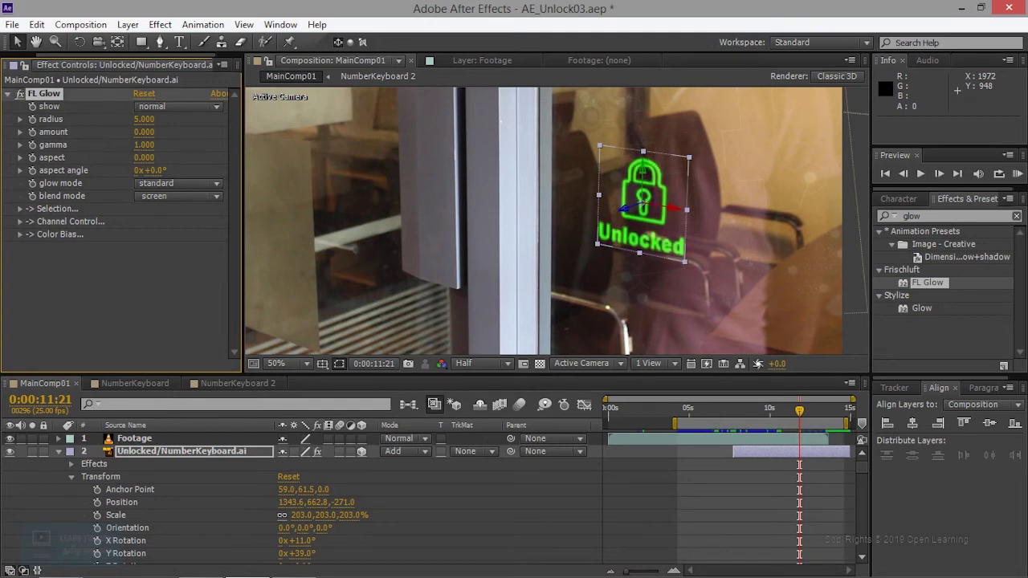
Isolate the Unlocked group and give the padlock a 1 pt outline stroke
scroll(604, 241, up, 2)
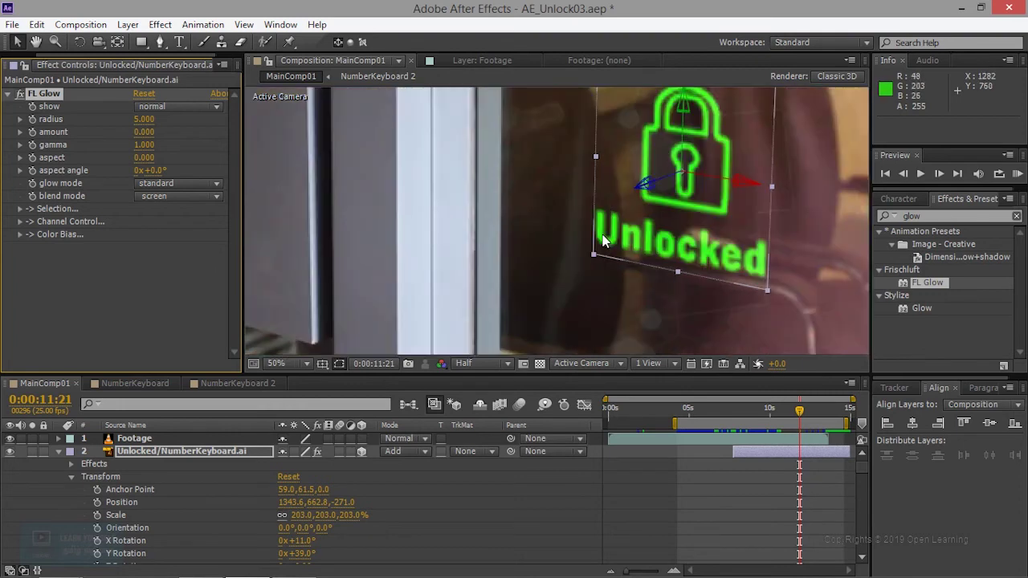
scroll(604, 241, down, 1)
scroll(604, 241, up, 3)
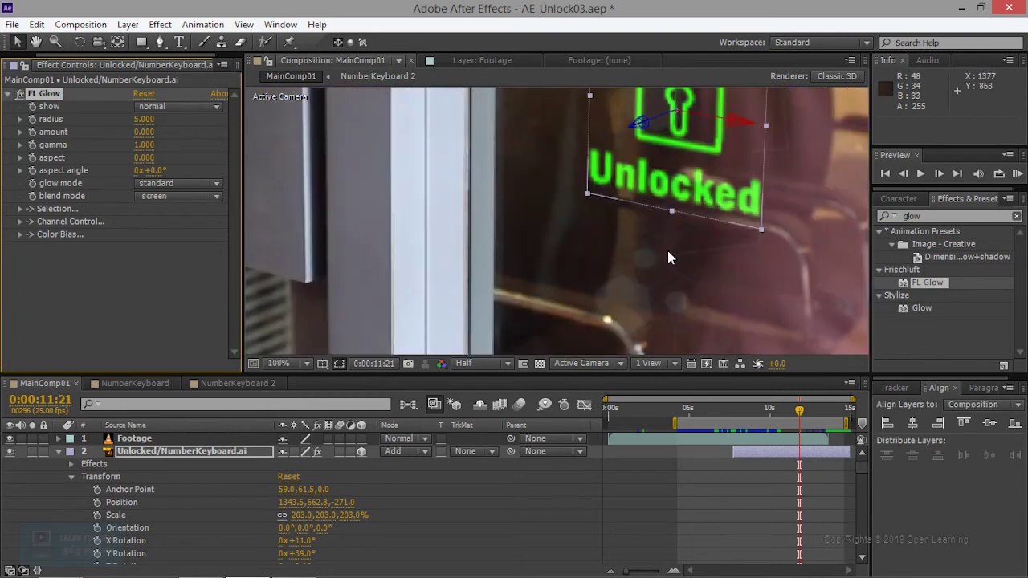
scroll(668, 255, down, 2)
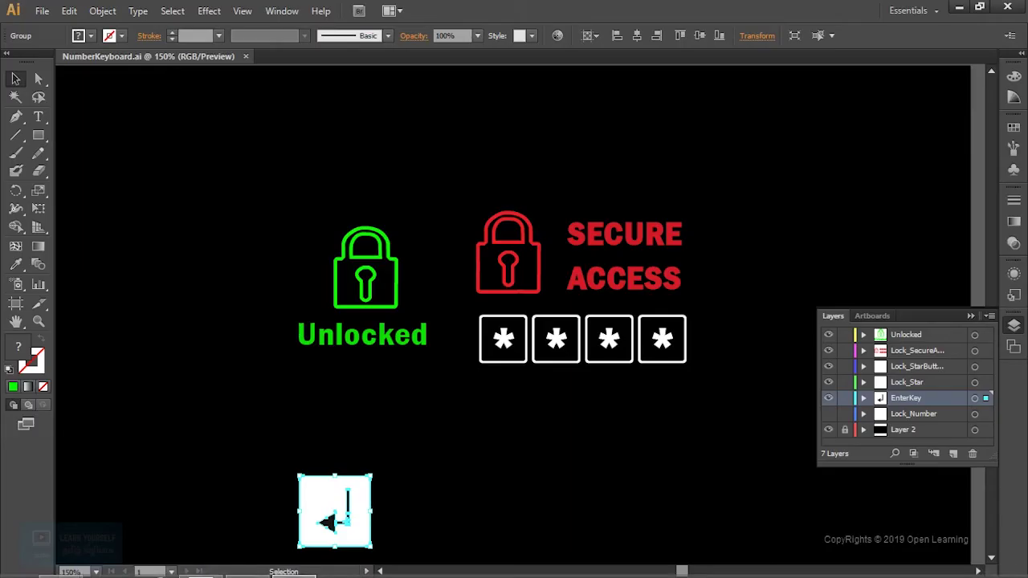
click(402, 307)
double_click(399, 306)
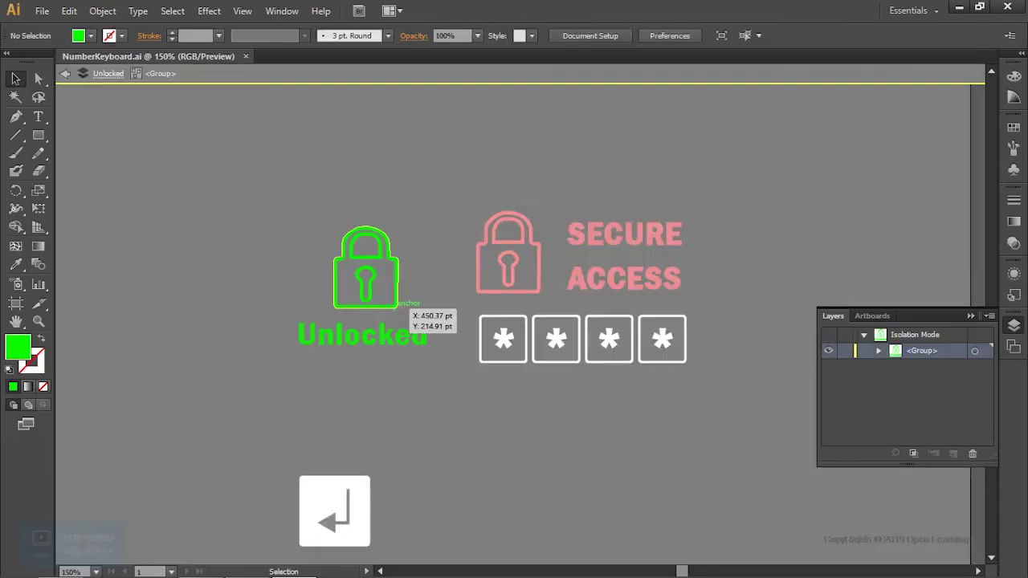
scroll(402, 307, up, 2)
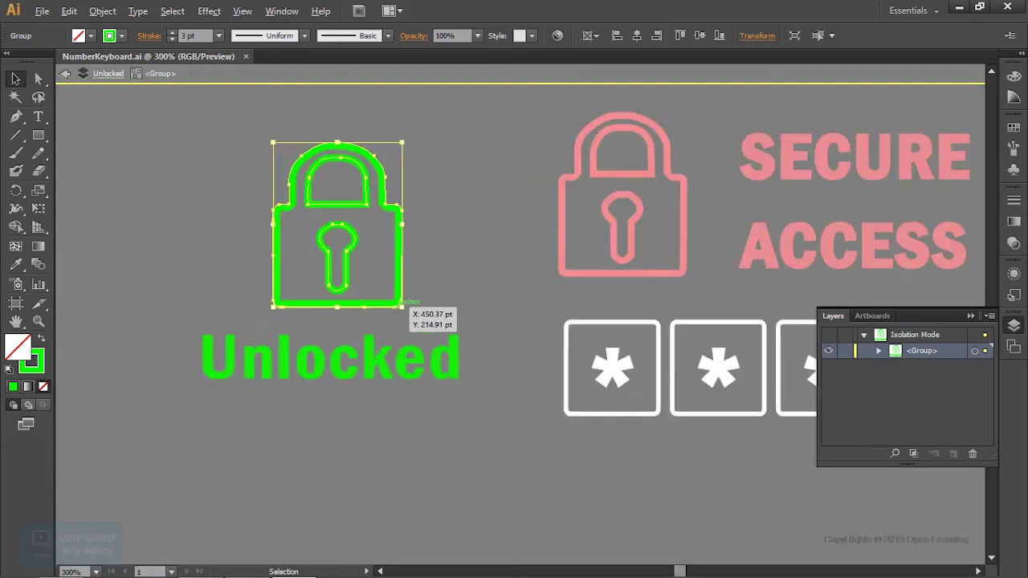
key(alt)
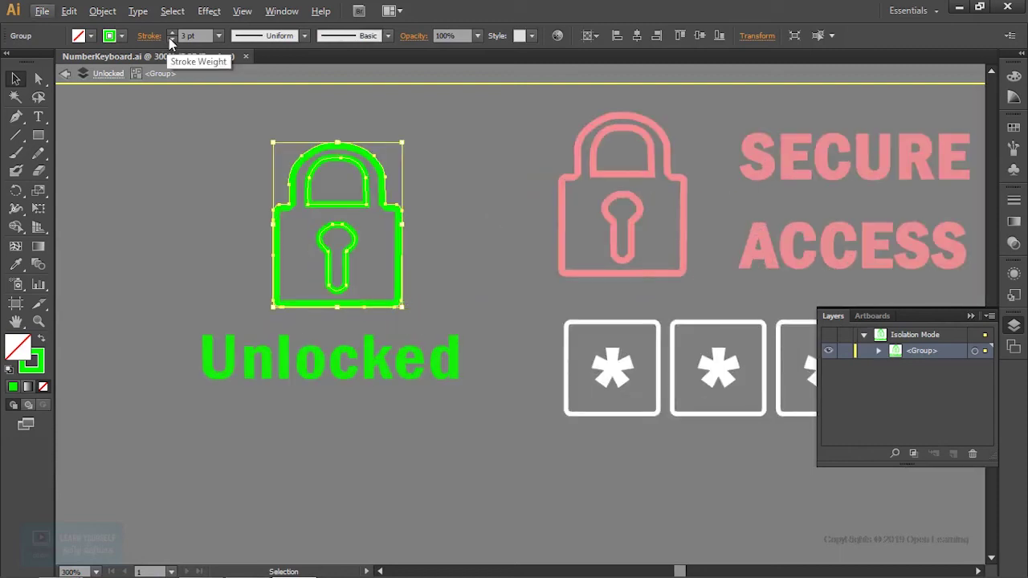
click(170, 38)
click(169, 38)
click(169, 38)
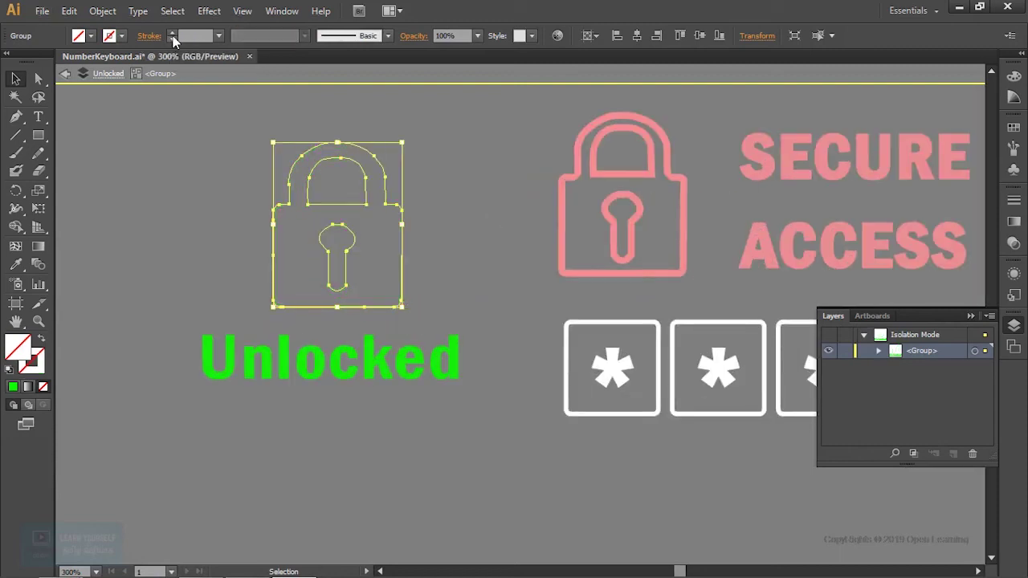
click(172, 33)
Change the Unlocked label's font to Franklin Gothic Book
click(321, 317)
click(329, 357)
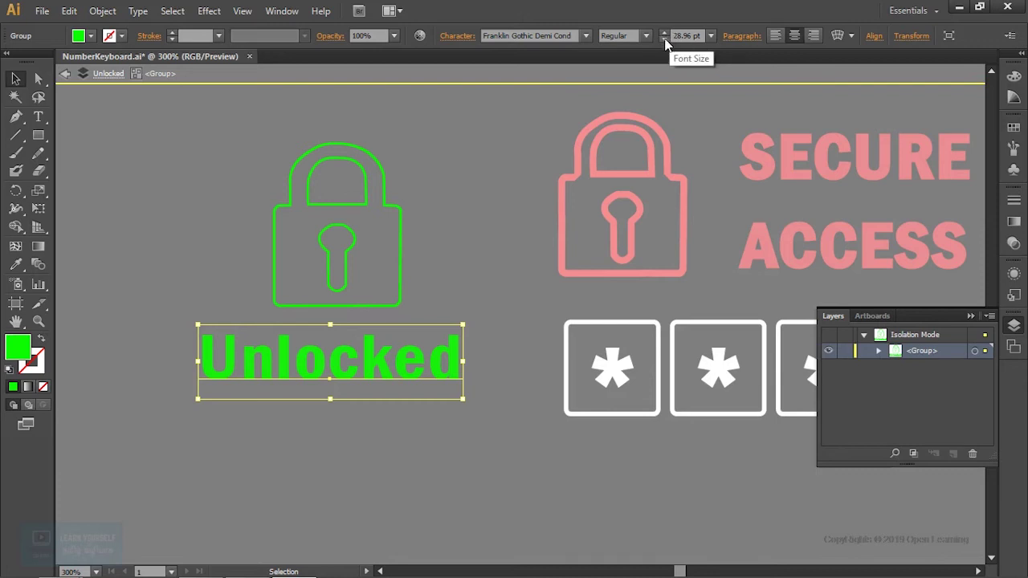
click(587, 37)
click(553, 35)
click(553, 36)
double_click(553, 36)
text(Forte)
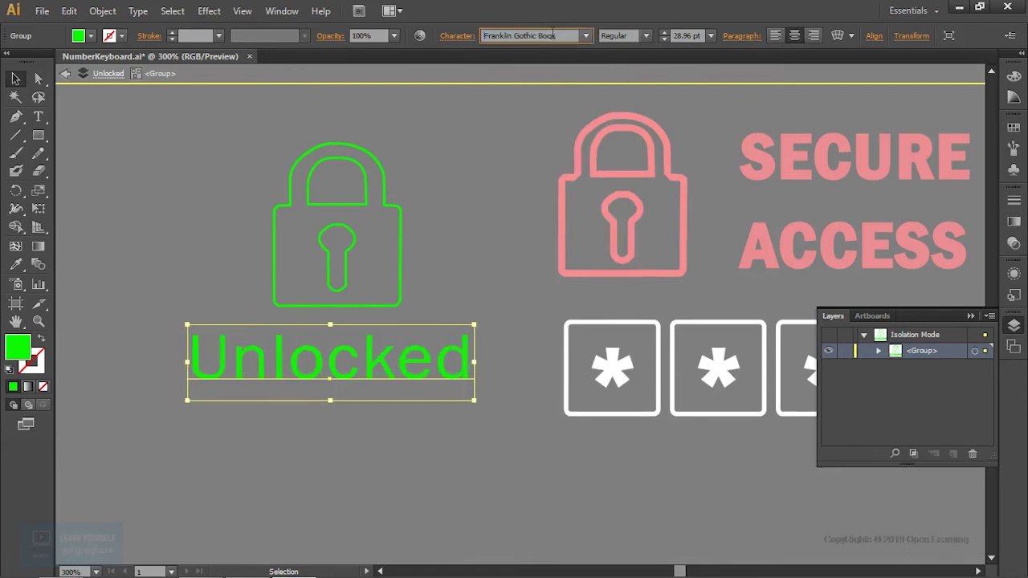
key(Up)
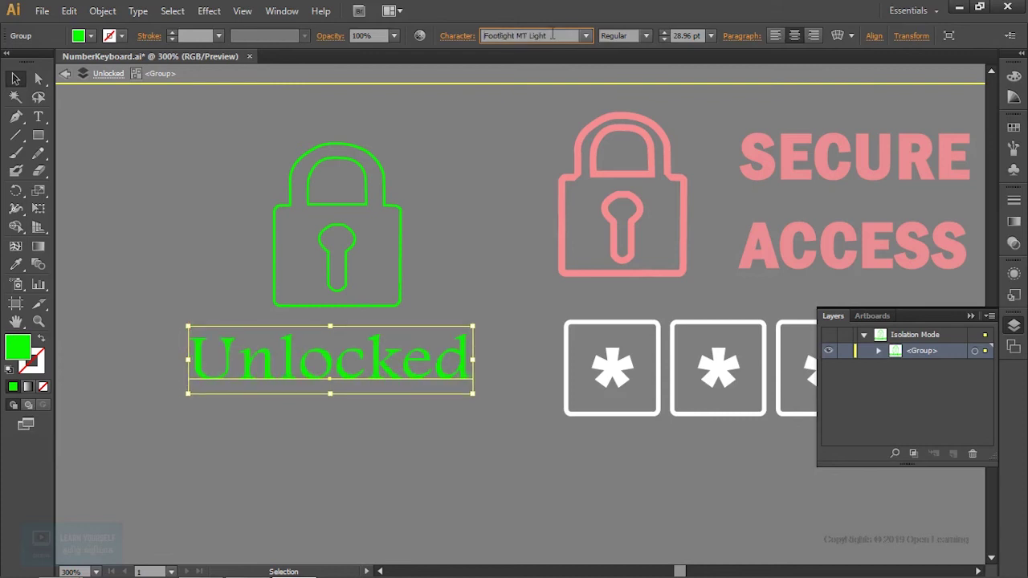
key(Down)
key(Down)
key(Down)
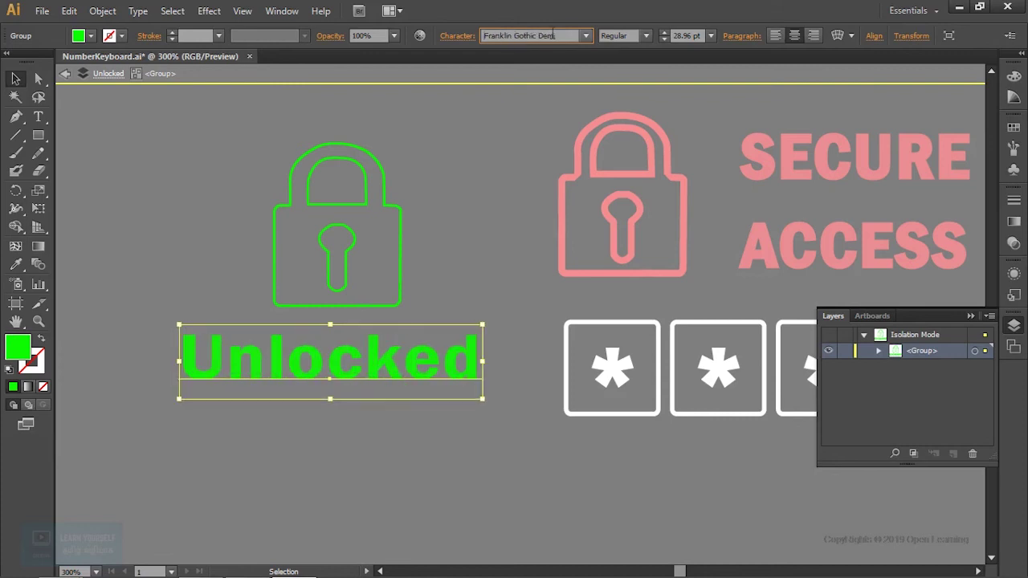
key(Up)
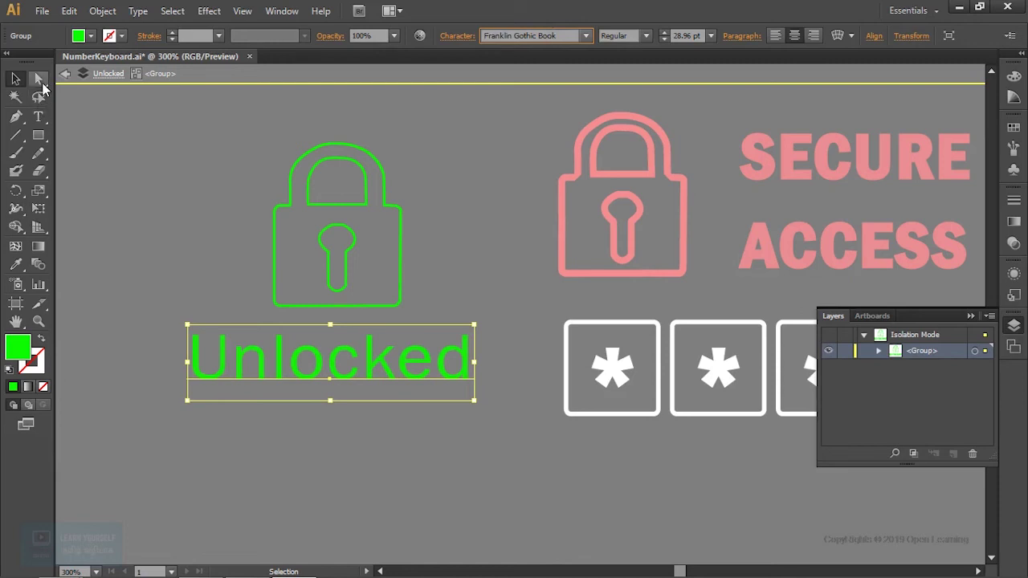
Exit isolation mode, deselect, zoom out and save NumberKeyboard.ai
click(38, 78)
key(Escape)
key(ctrl+shift+a)
key(ctrl+minus)
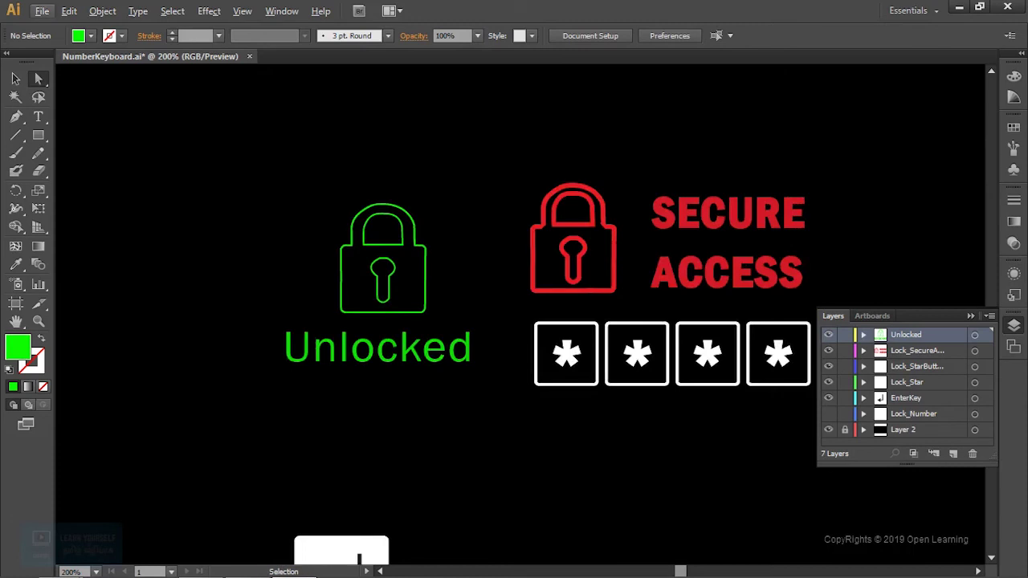
key(ctrl+s)
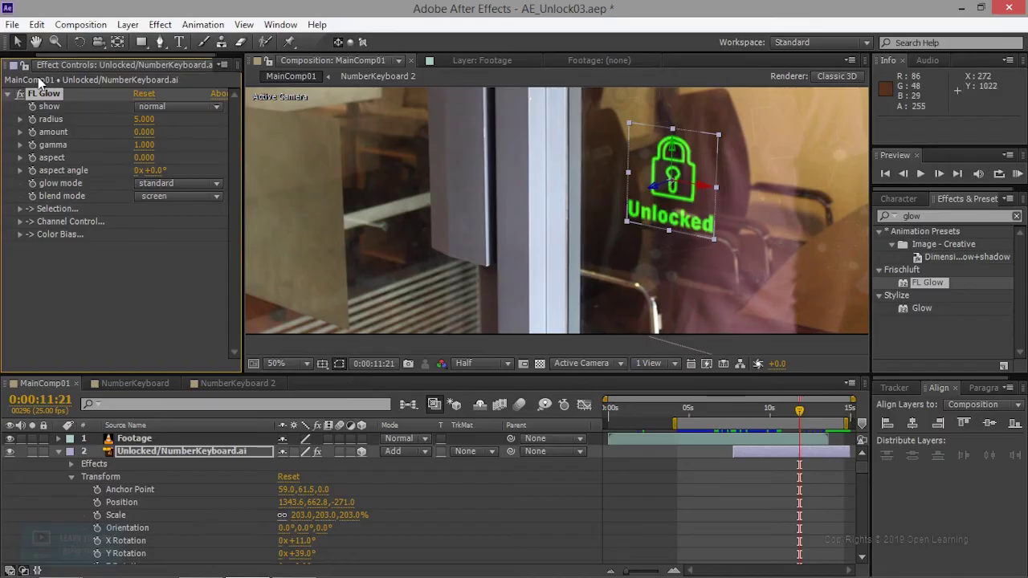
Reload the Unlocked/NumberKeyboard.ai footage in the Project panel and select the Unlocked layer
scroll(4, 65, up, 1)
click(16, 64)
right_click(108, 216)
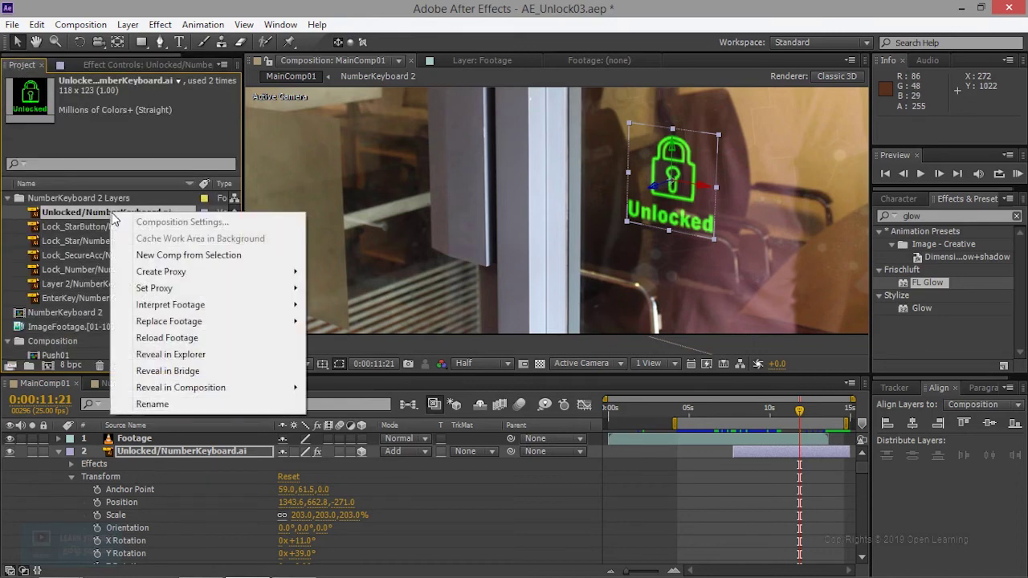
click(168, 338)
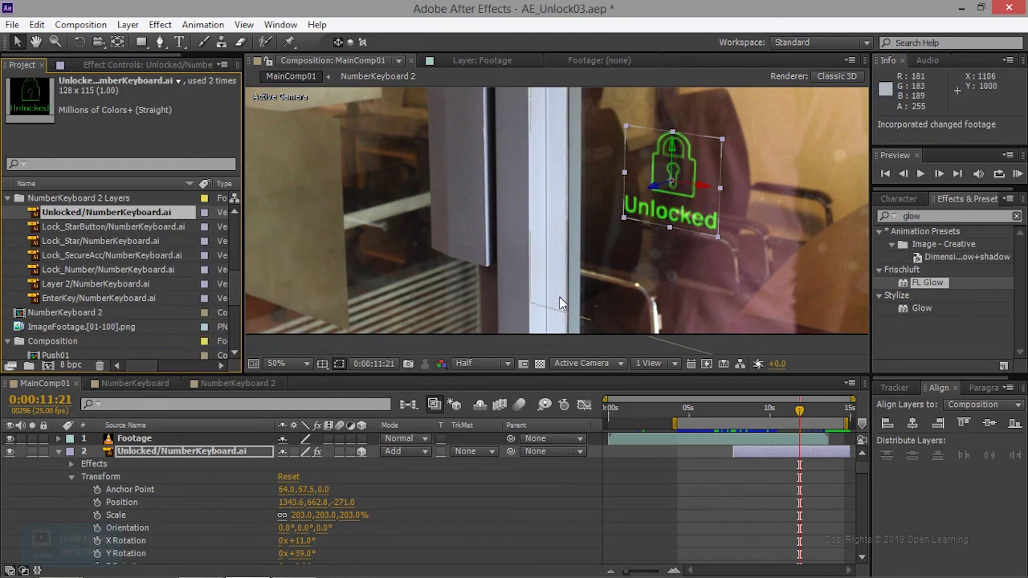
click(199, 454)
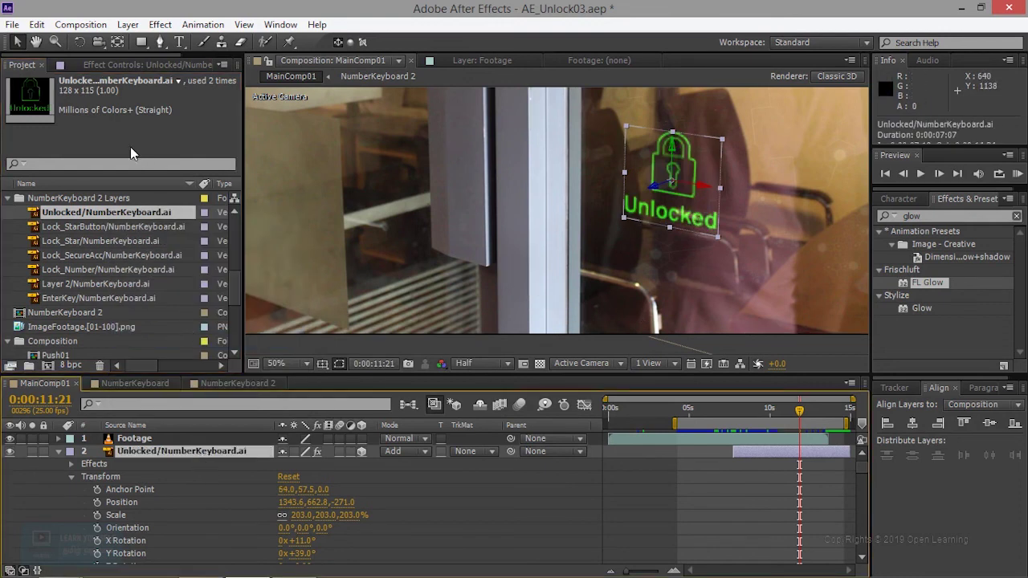
click(144, 64)
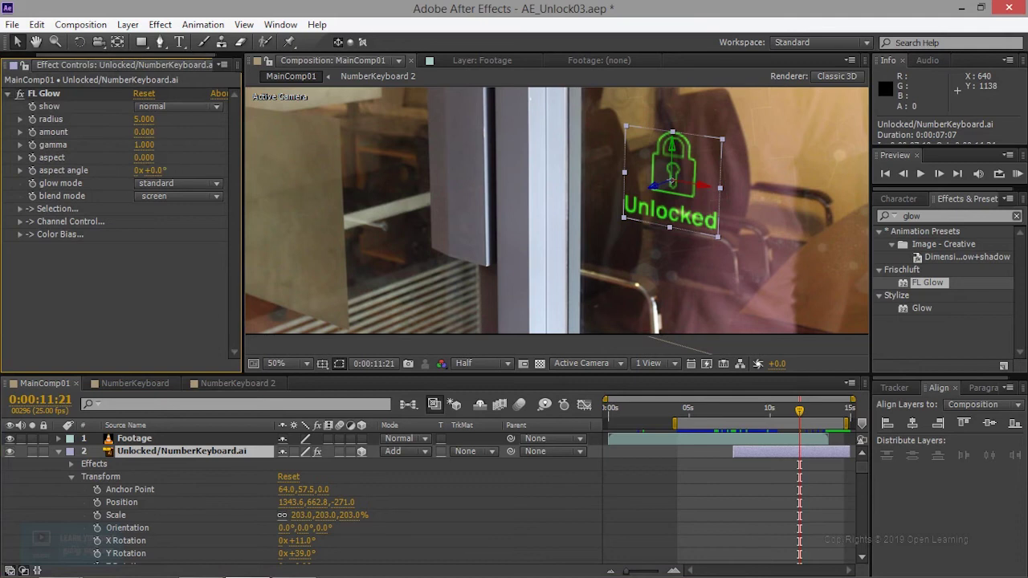
Raise the FL Glow amount slightly and reduce the Unlocked layer's X Rotation
drag(145, 132, 149, 132)
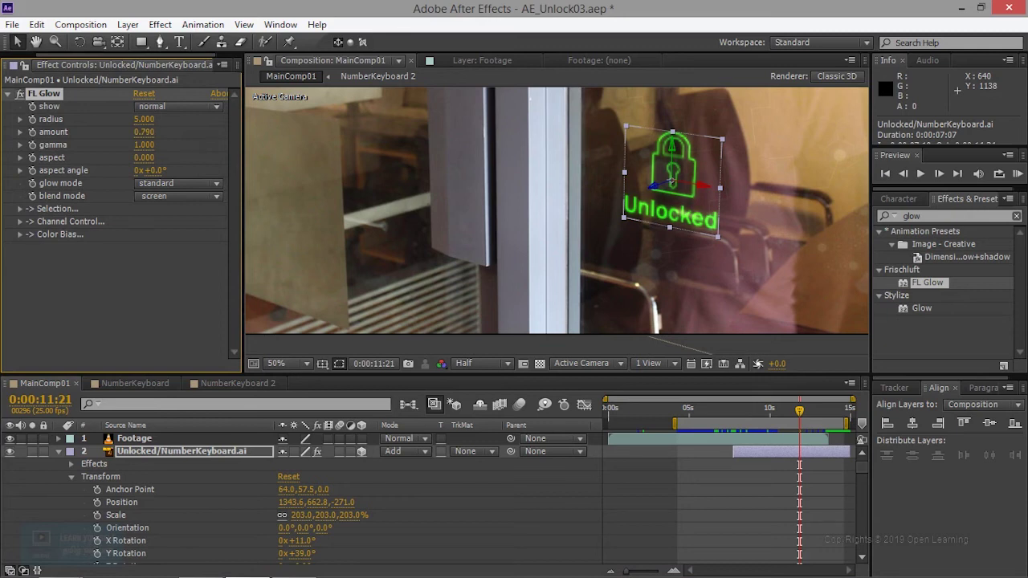
scroll(603, 257, down, 2)
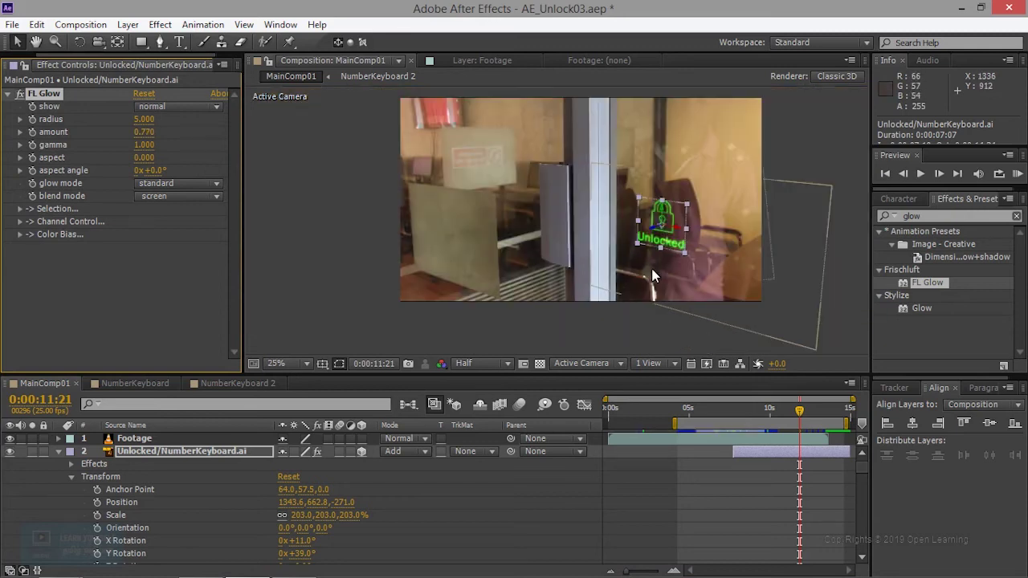
click(601, 330)
scroll(601, 331, up, 2)
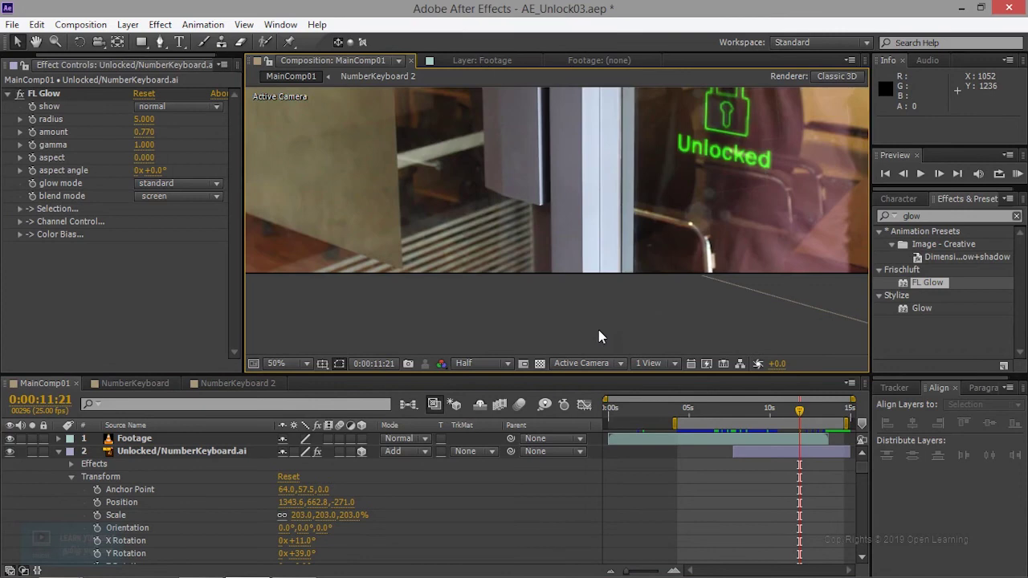
scroll(598, 330, down, 2)
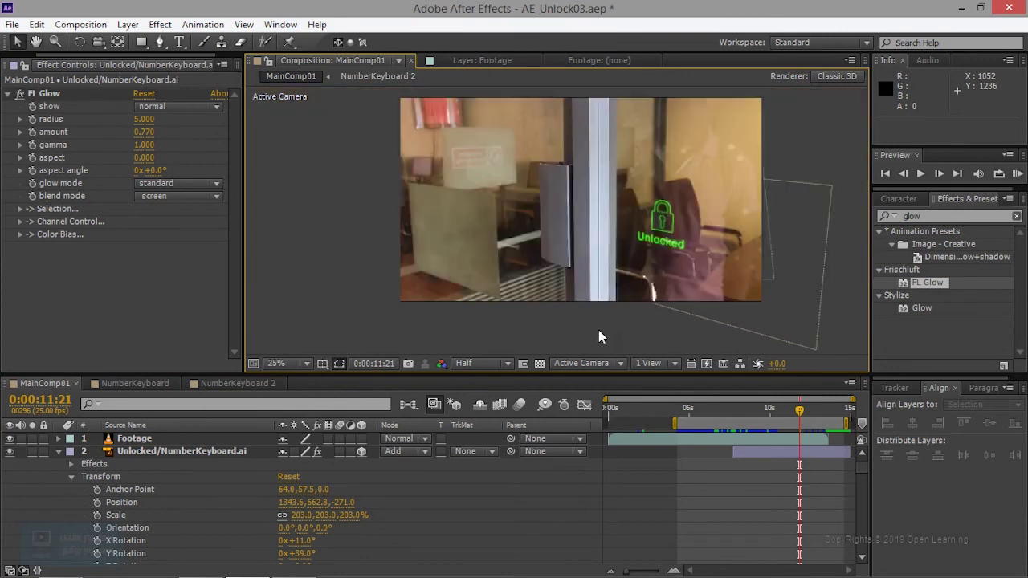
click(148, 453)
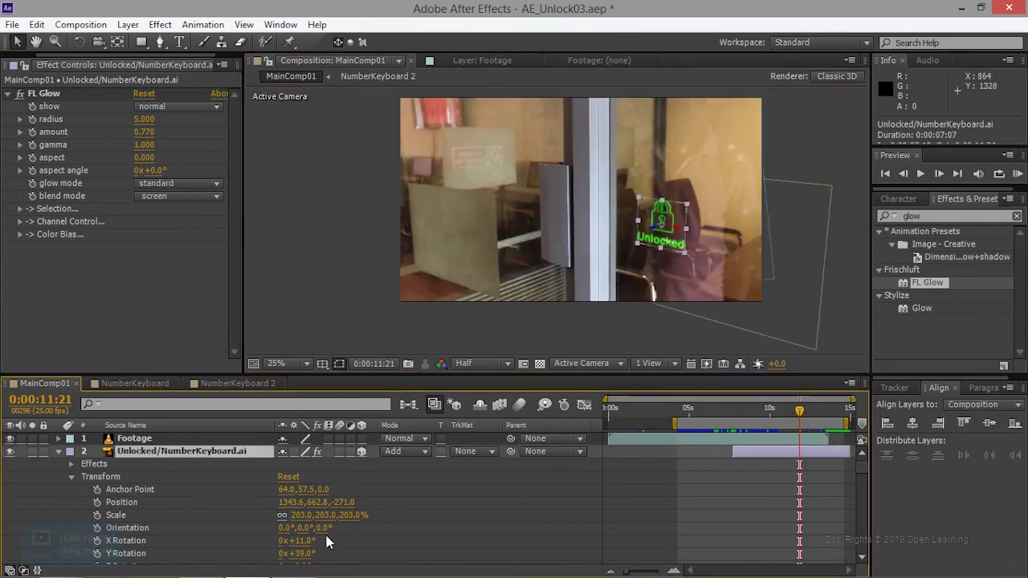
drag(297, 541, 291, 541)
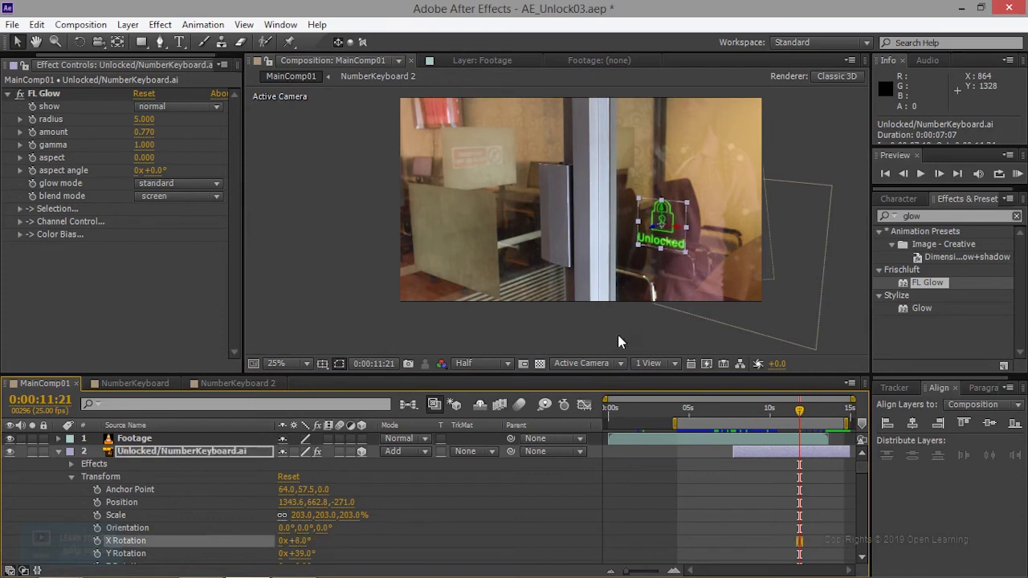
Move the padlock up to Position 1343.6, 587.6, -281.5 with X Rotation at 6°
key(slash)
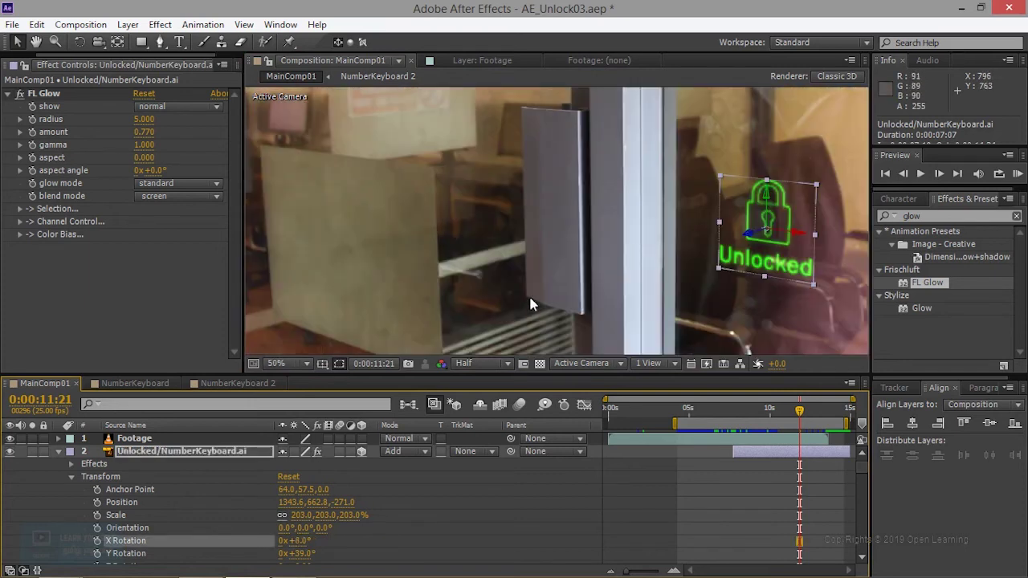
scroll(533, 285, down, 2)
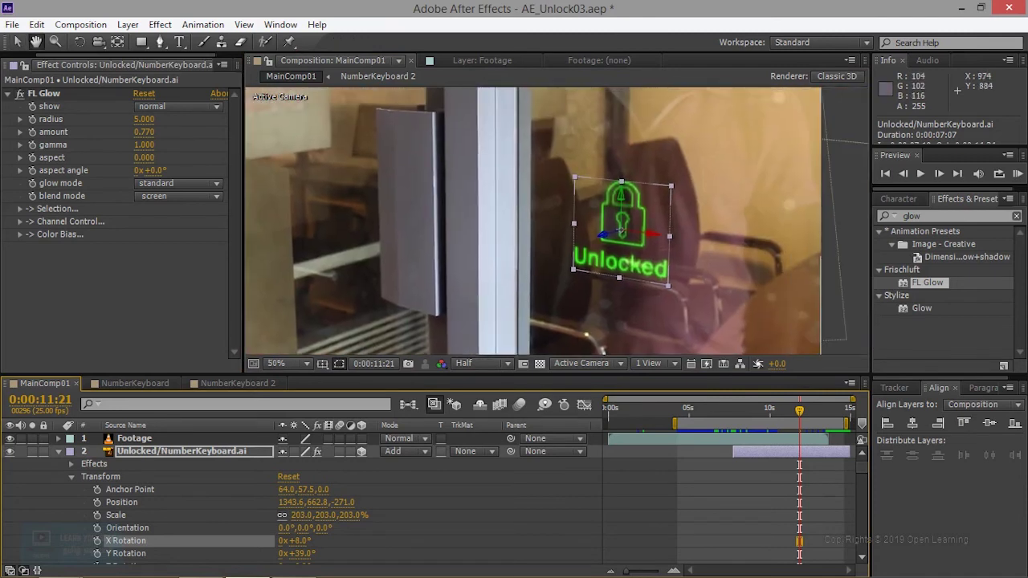
drag(621, 233, 621, 203)
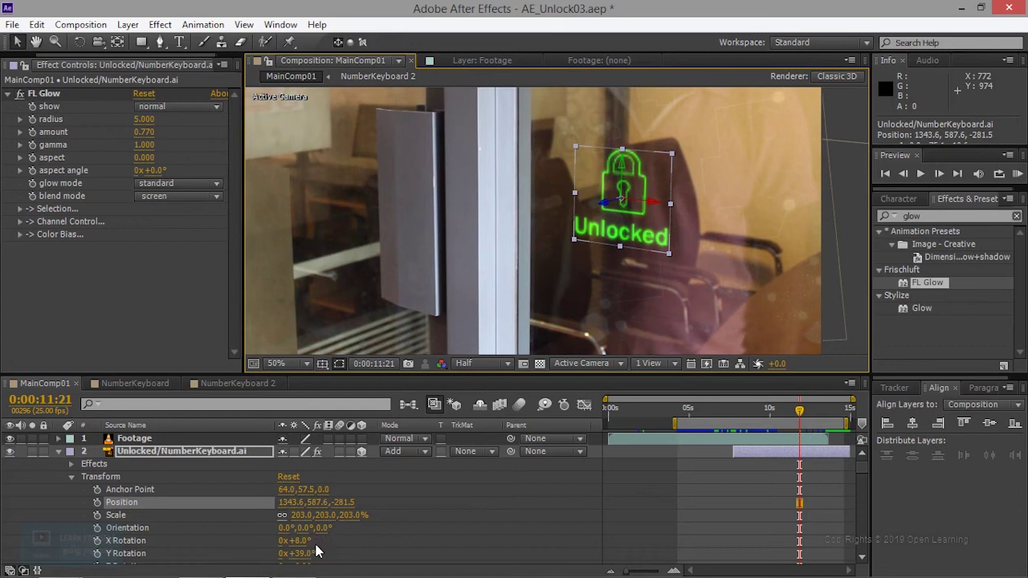
drag(295, 540, 303, 541)
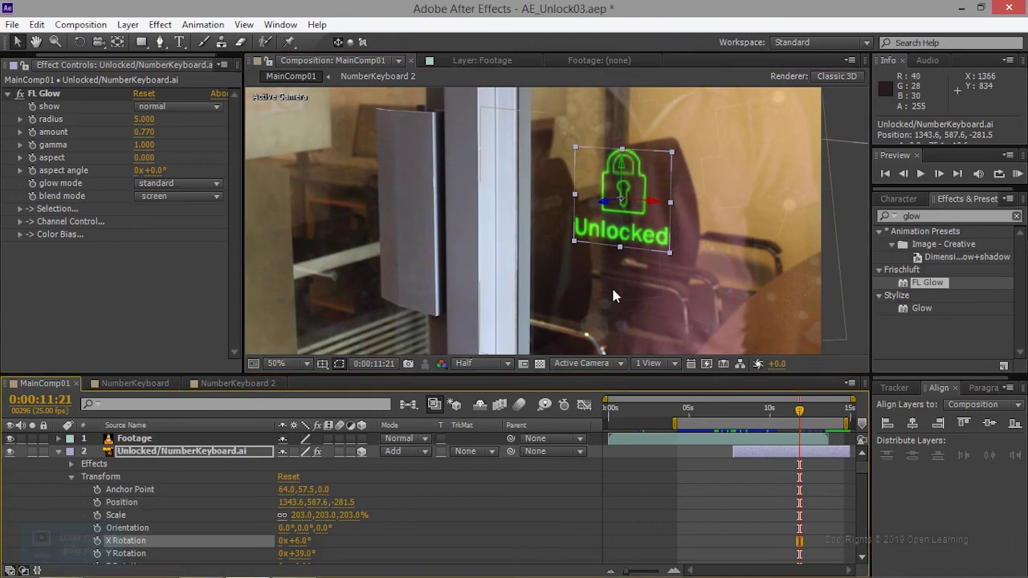
scroll(612, 285, down, 2)
click(759, 224)
scroll(725, 232, up, 1)
scroll(725, 232, down, 1)
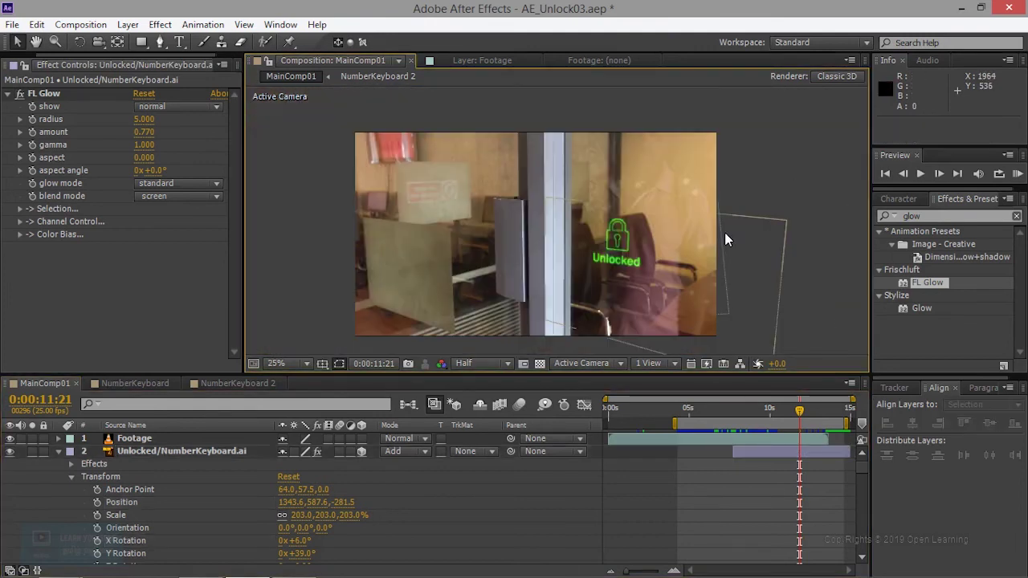
Fit the composition in the viewer and stretch the work area across the full 15 seconds
click(277, 364)
click(321, 107)
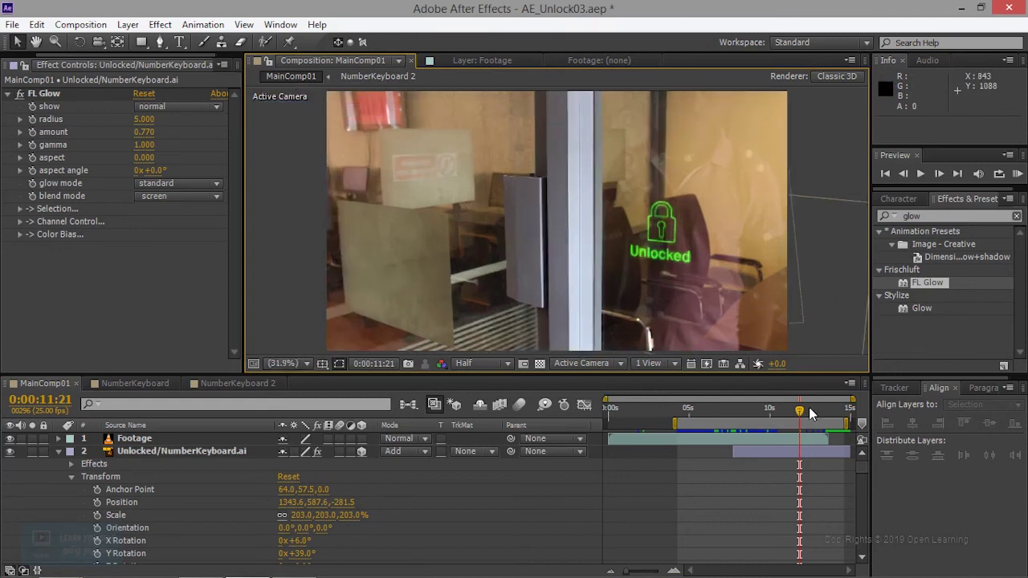
drag(800, 414, 811, 424)
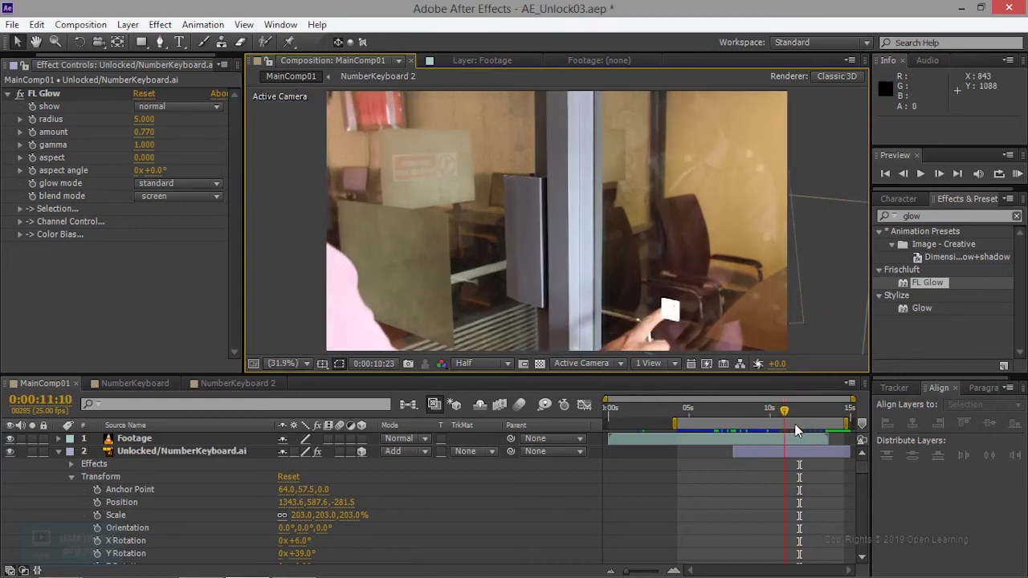
drag(808, 429, 767, 432)
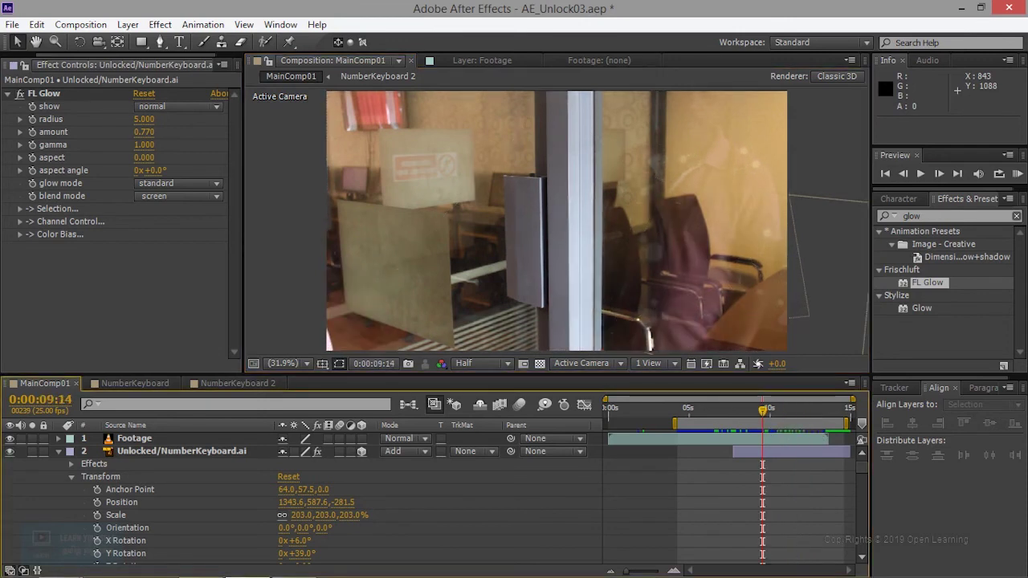
drag(767, 424, 697, 424)
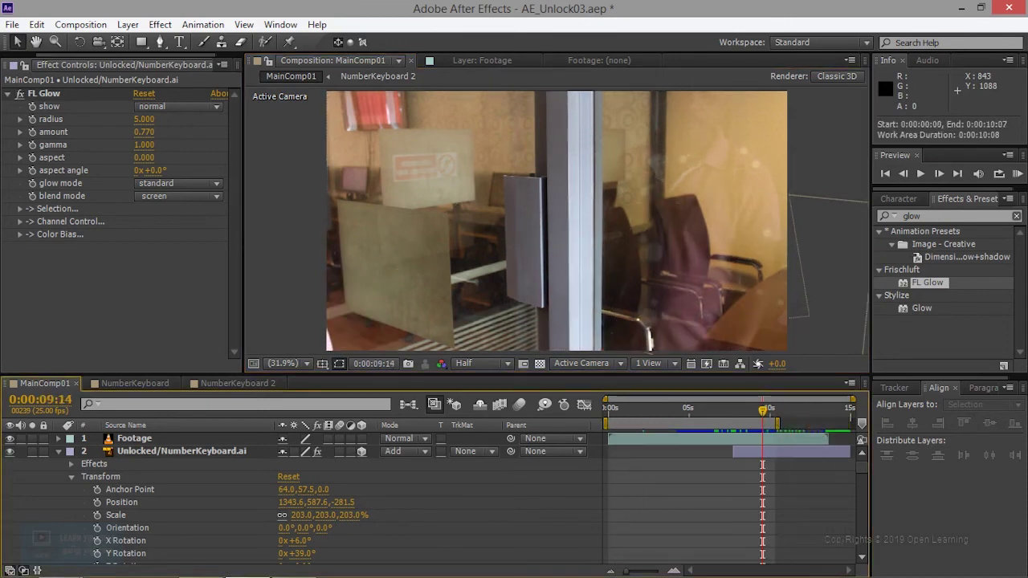
drag(778, 423, 852, 423)
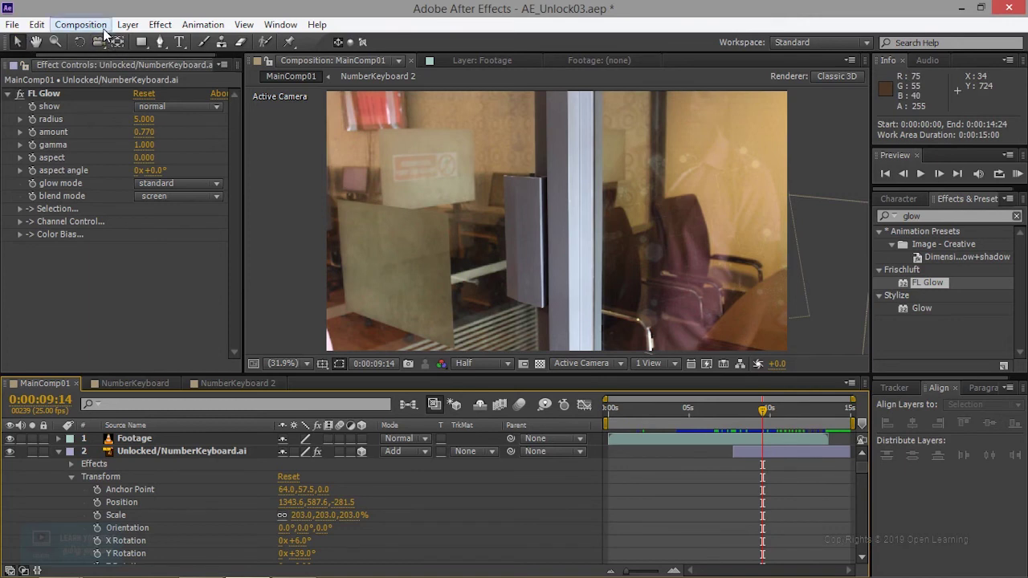
Collapse the properties of the Unlocked, NumberKeyboard 2, Push01, Circle05 and Circle03 layers
click(58, 451)
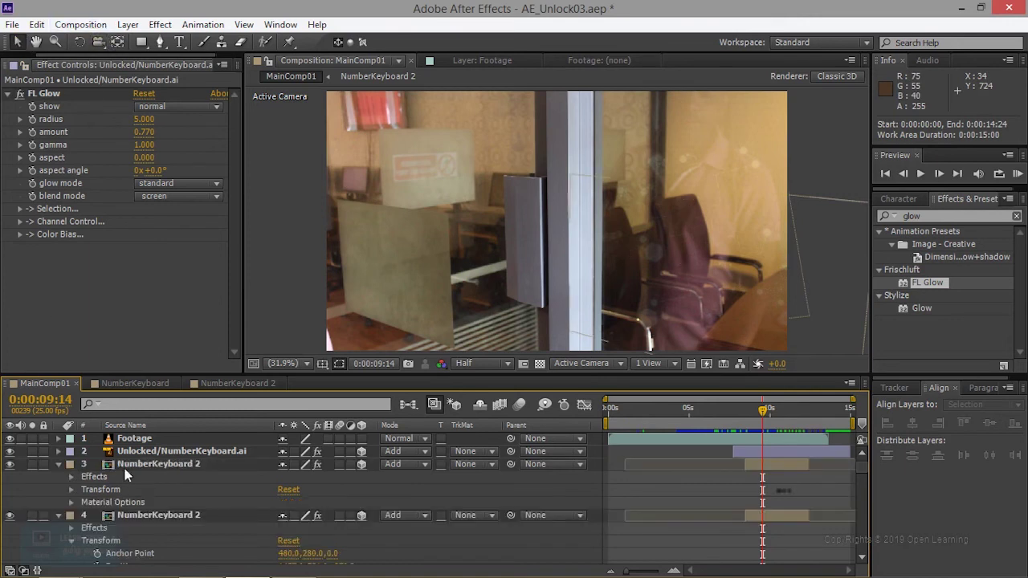
click(57, 465)
click(61, 477)
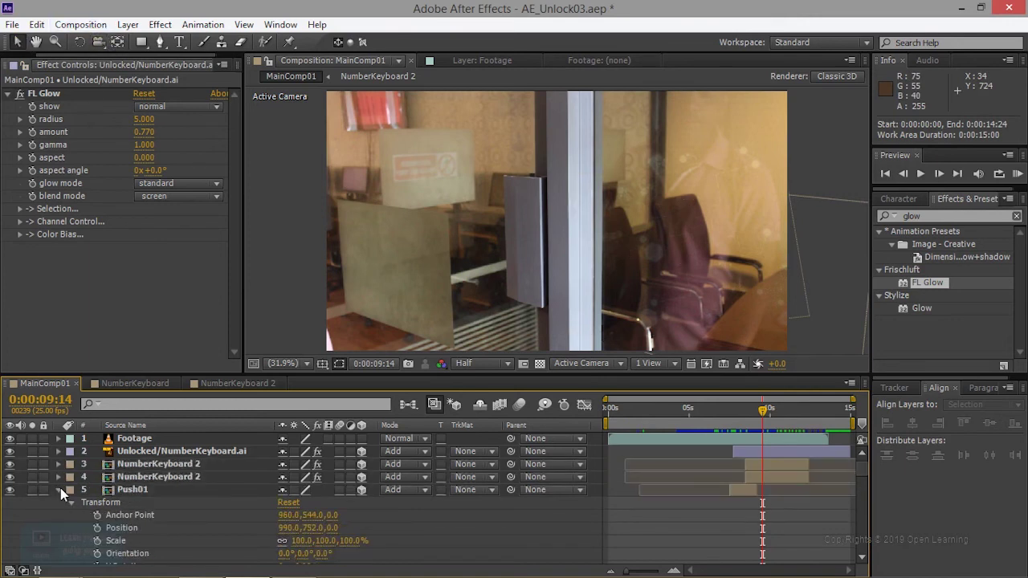
click(58, 491)
click(60, 530)
scroll(60, 531, down, 1)
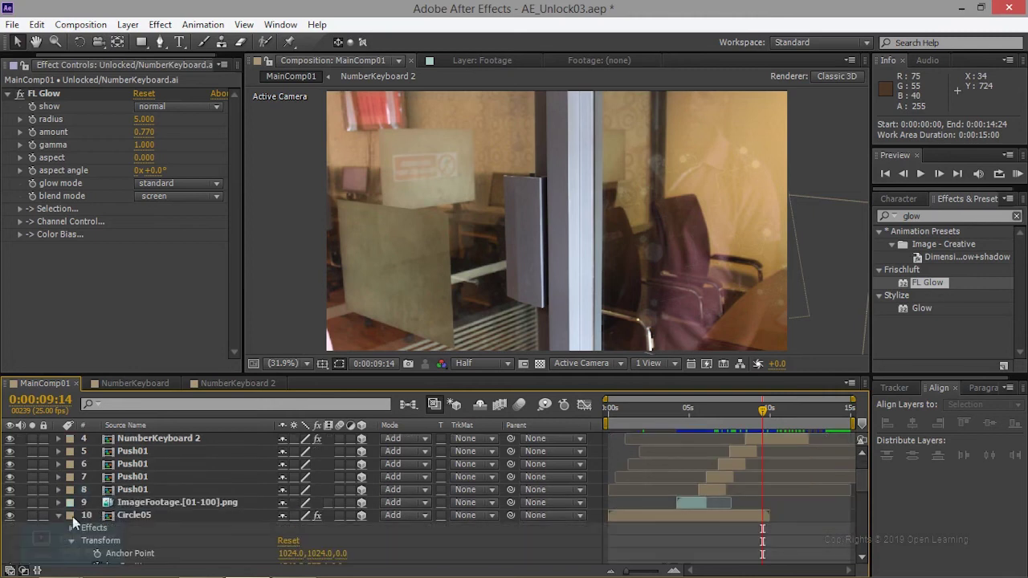
click(58, 515)
click(61, 529)
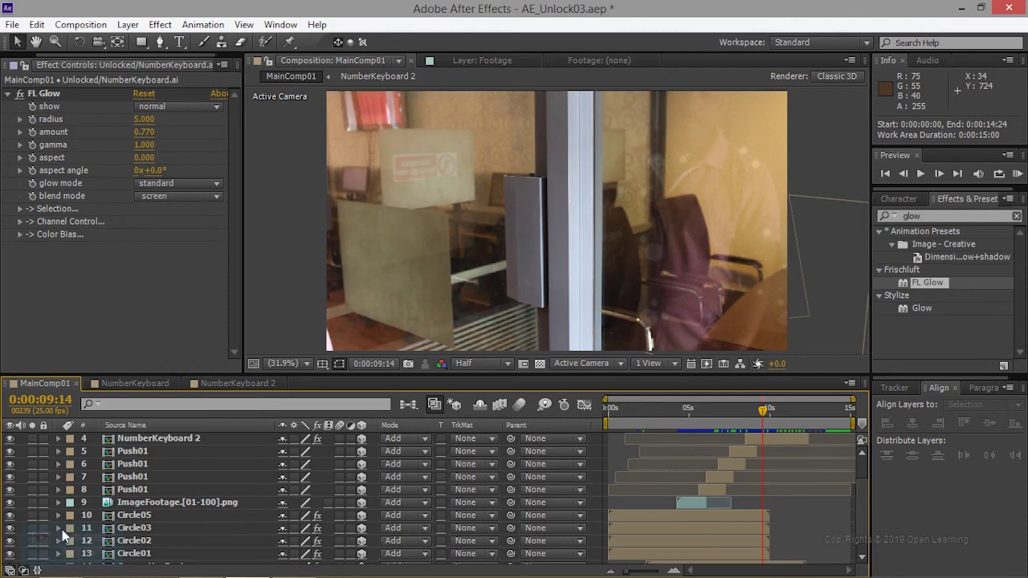
scroll(62, 529, down, 1)
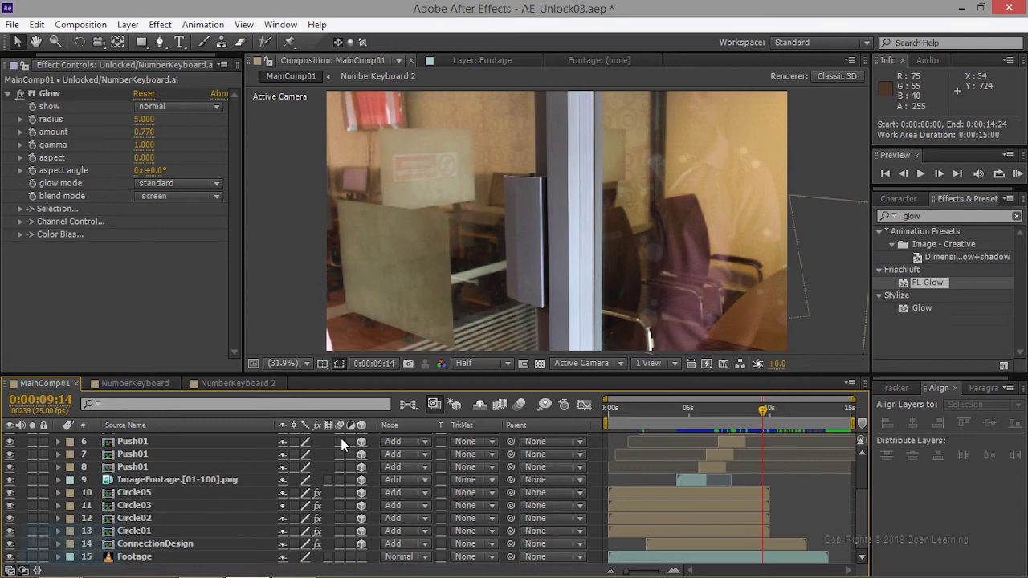
scroll(141, 486, up, 3)
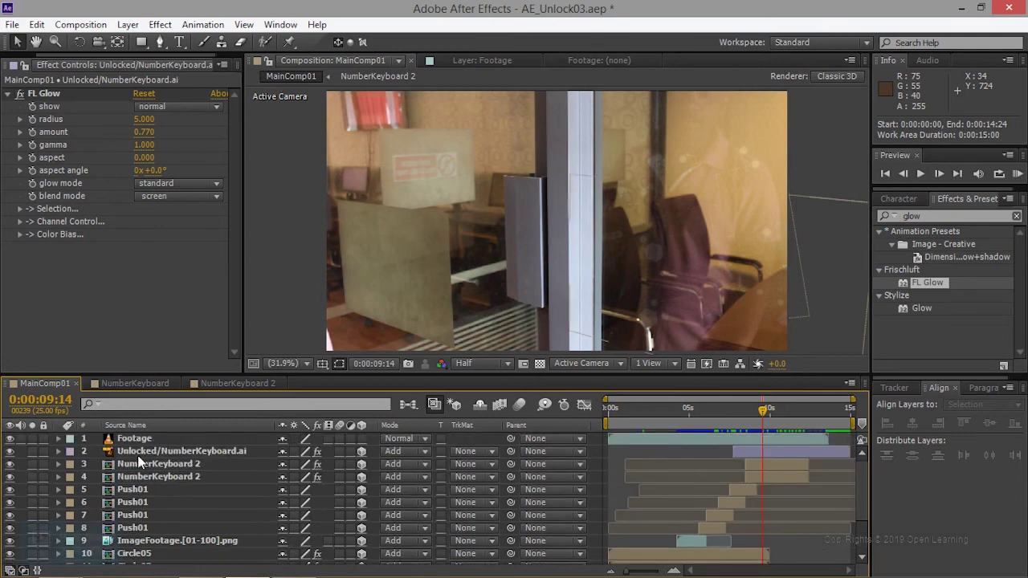
Enable motion blur on the thirteen overlay layers and the composition, then open NumberKeyboard 2
click(137, 442)
scroll(141, 504, down, 3)
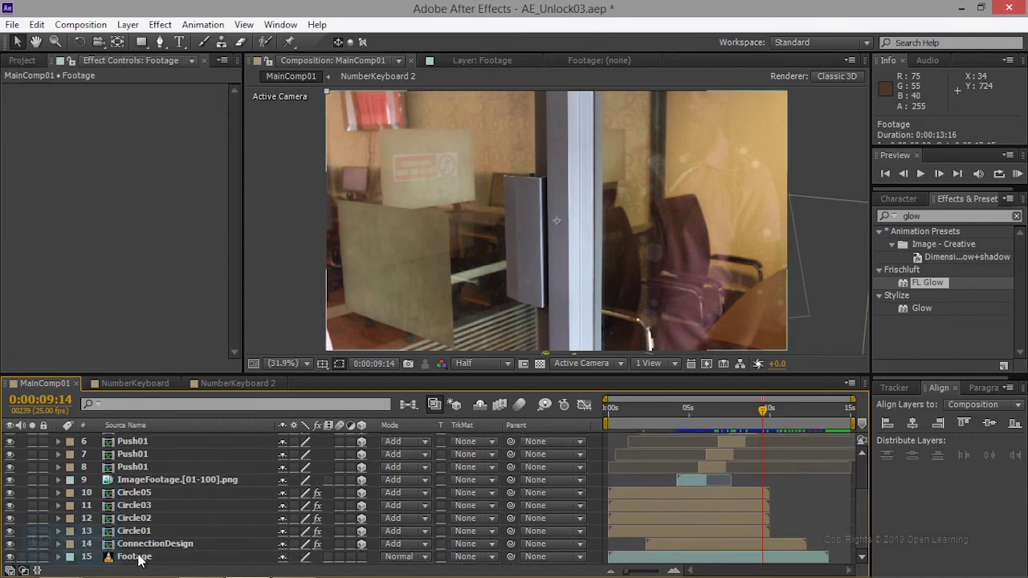
drag(137, 556, 138, 455)
click(138, 452)
key(ctrl+z)
scroll(134, 522, down, 3)
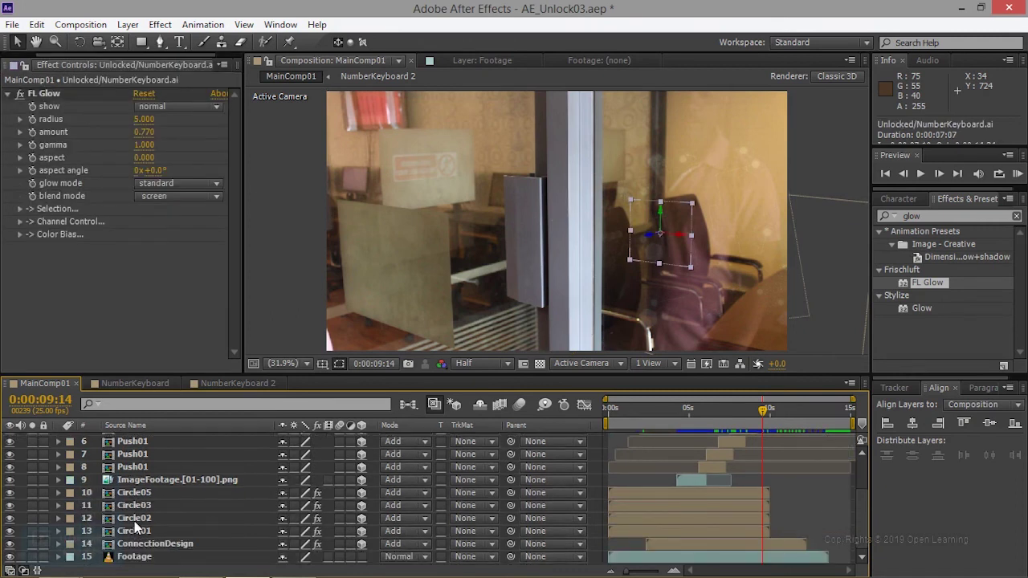
shift+click(135, 545)
click(338, 454)
scroll(337, 537, up, 3)
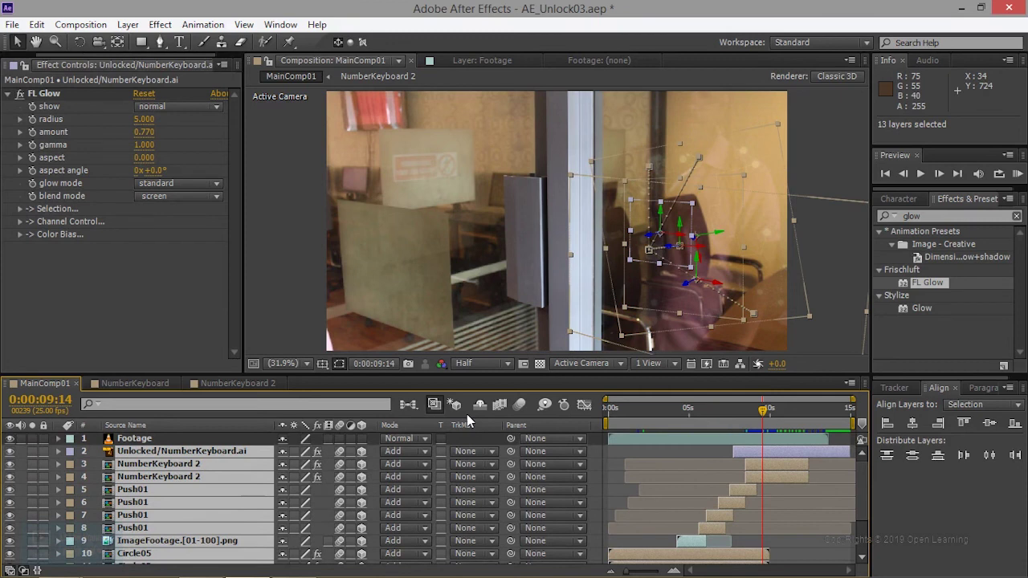
click(519, 404)
double_click(139, 465)
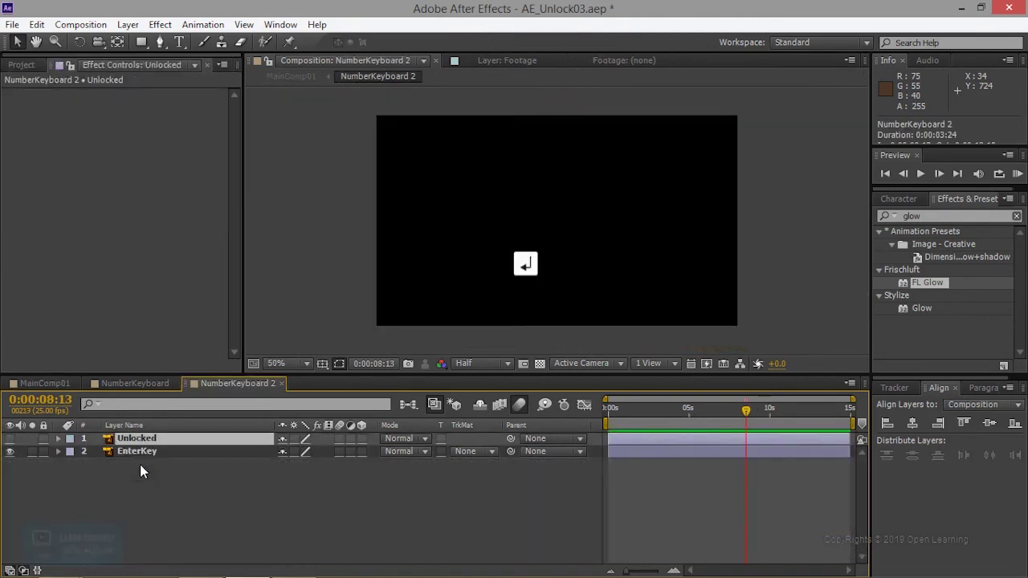
Inspect the NumberKeyboard 2 and both Push01 precomps, returning to MainComp01 each time
click(339, 452)
click(50, 384)
double_click(233, 464)
click(57, 384)
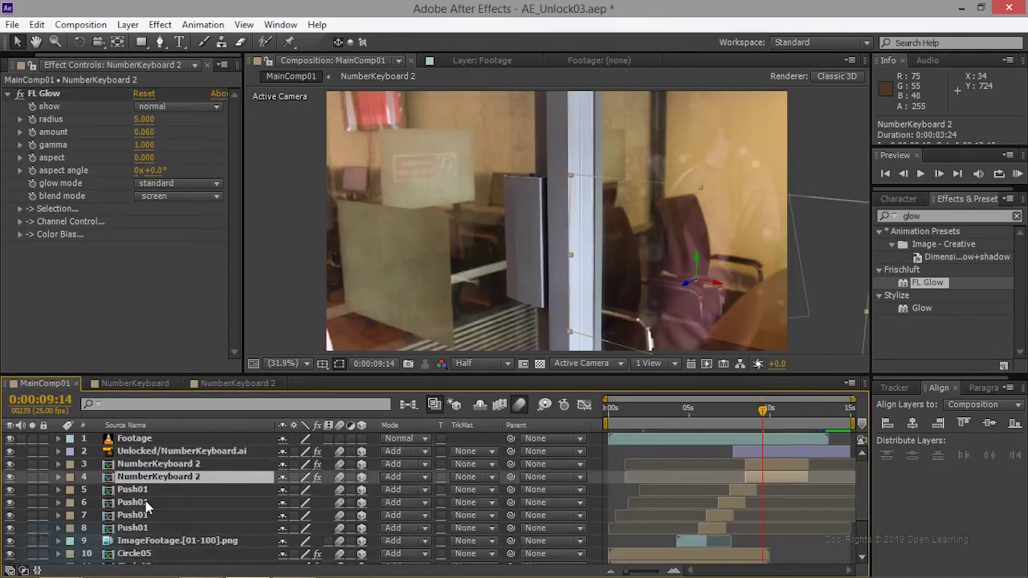
double_click(143, 487)
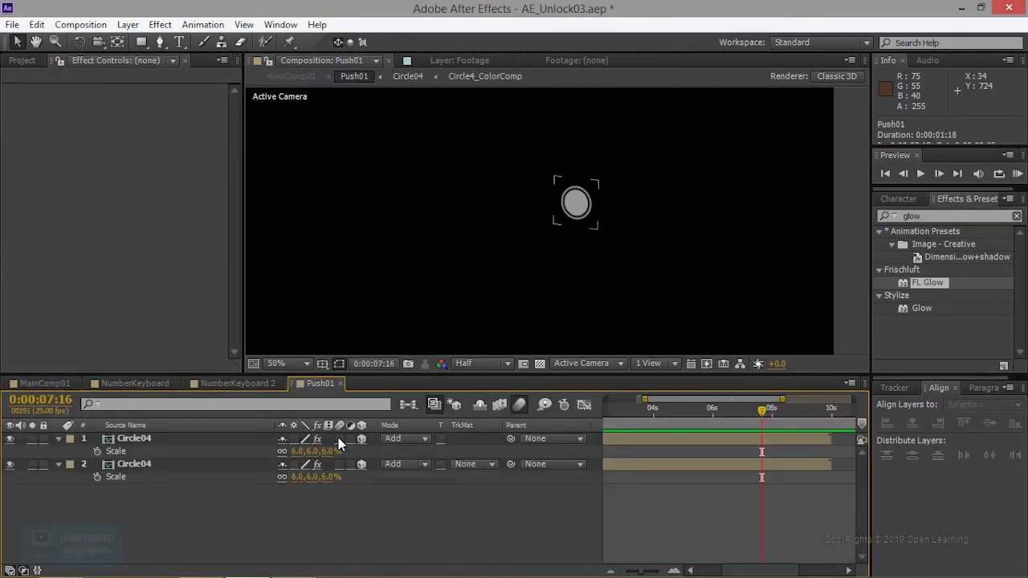
click(35, 384)
click(132, 503)
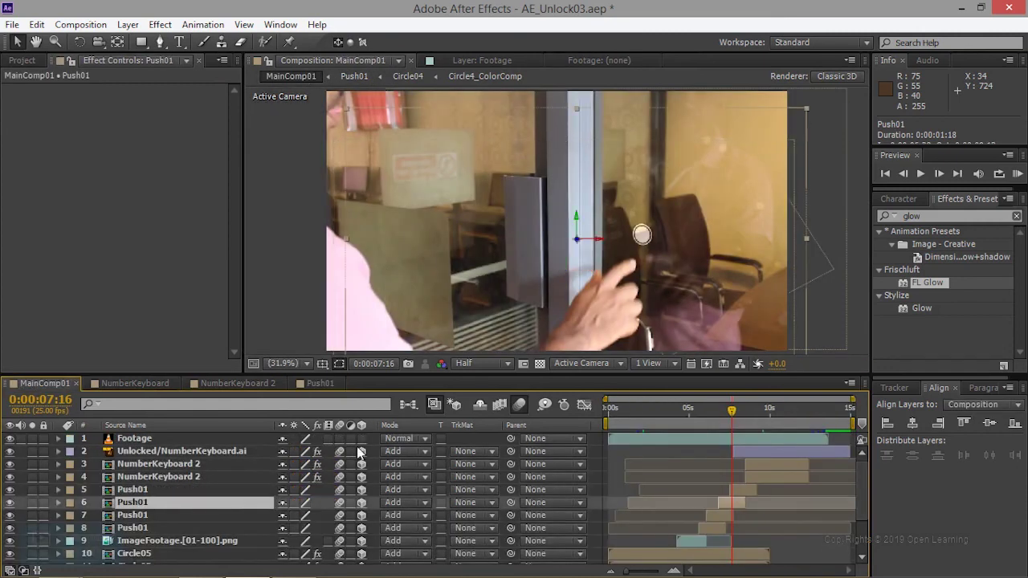
double_click(118, 503)
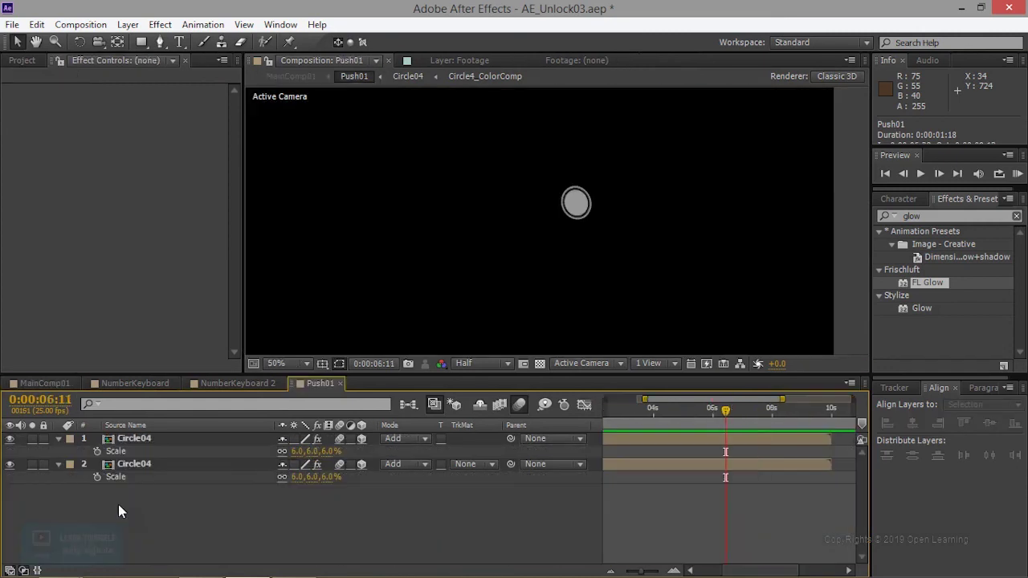
click(47, 384)
scroll(135, 518, down, 3)
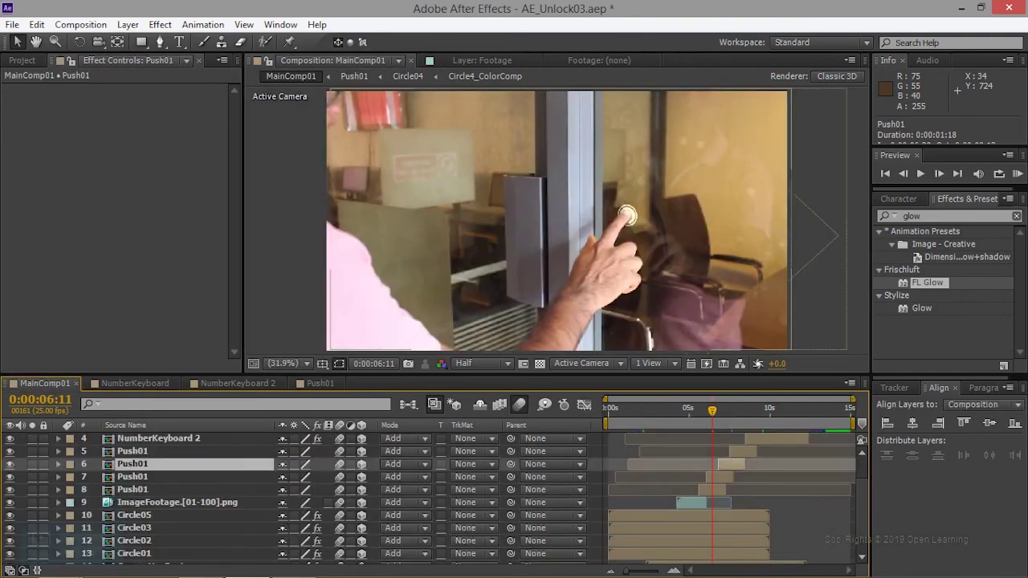
scroll(135, 519, down, 2)
In Circle05, enable the Circle05_03 switch that clears stray edge lines, then open Circle03
double_click(135, 495)
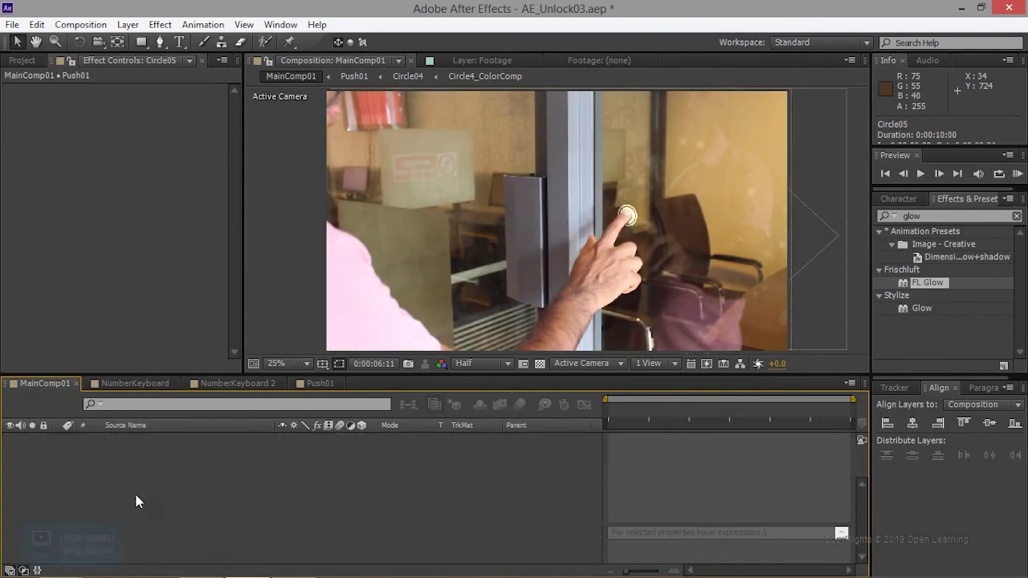
click(339, 438)
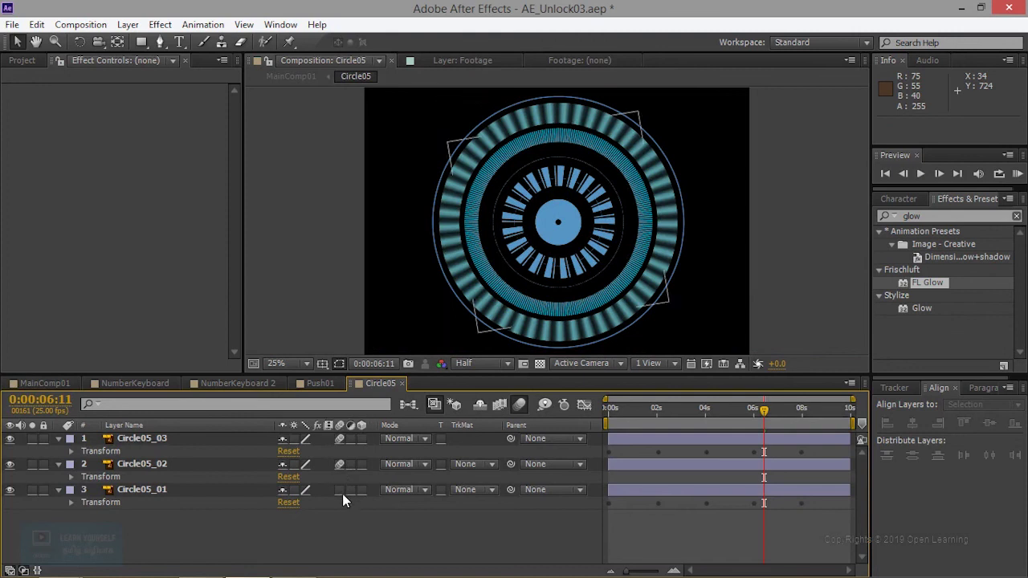
click(47, 383)
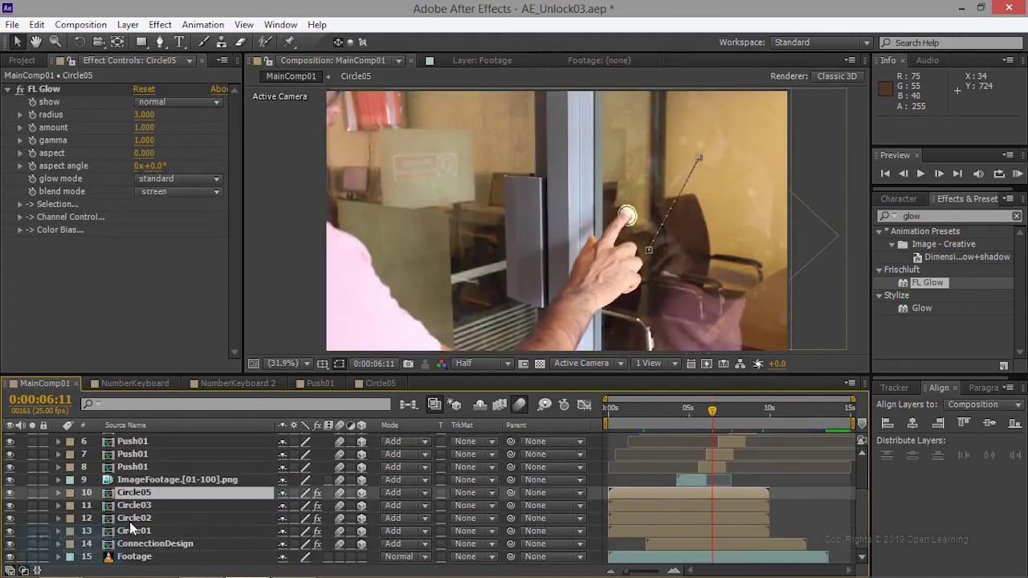
double_click(133, 506)
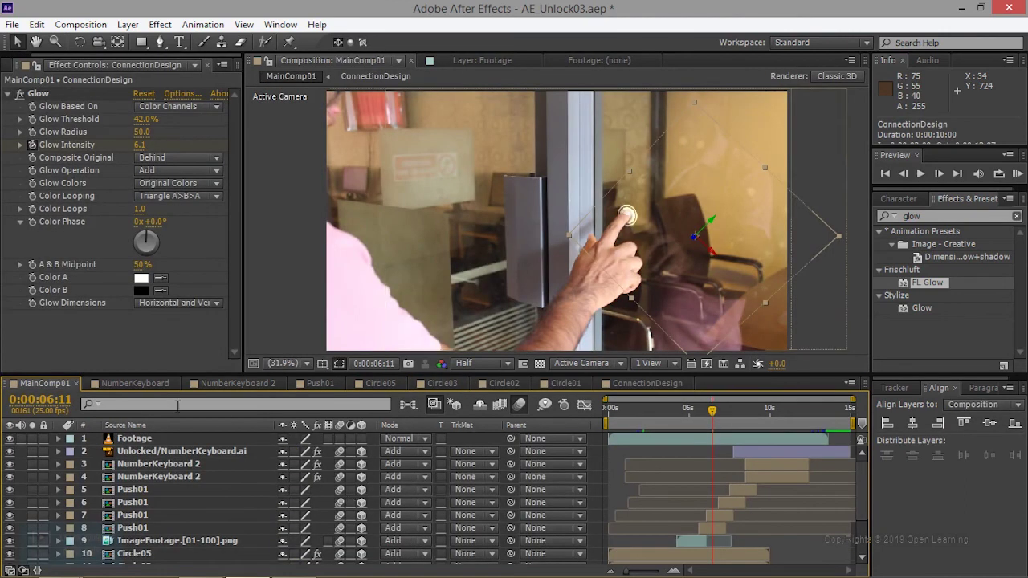
click(80, 25)
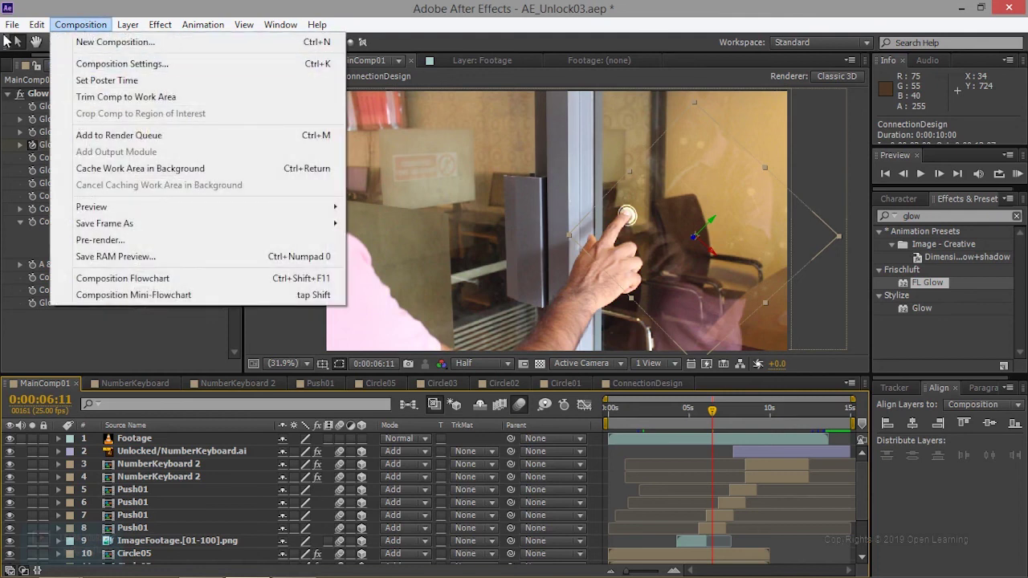
Save the project and add MainComp01 to the Render Queue
click(32, 131)
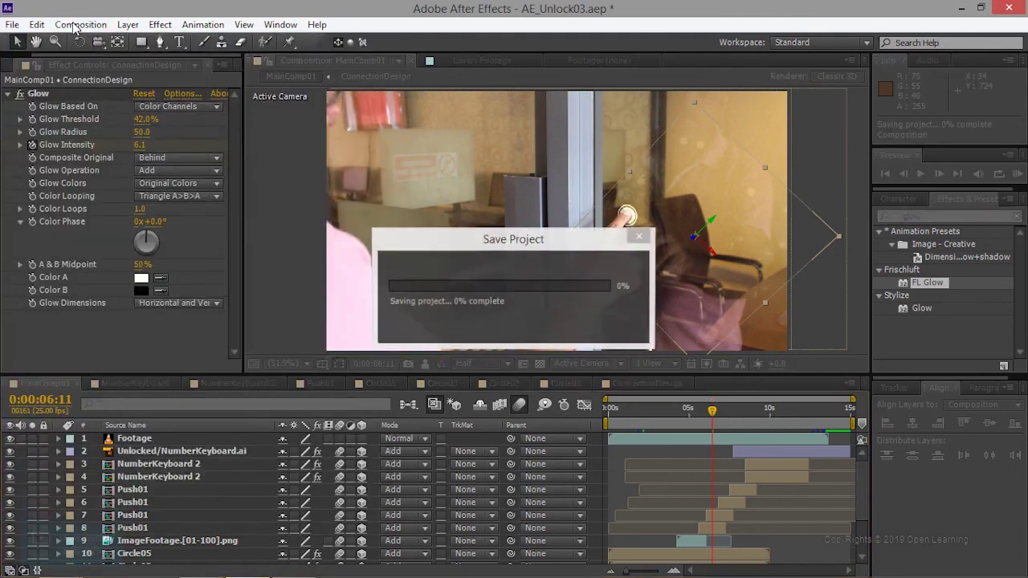
click(78, 25)
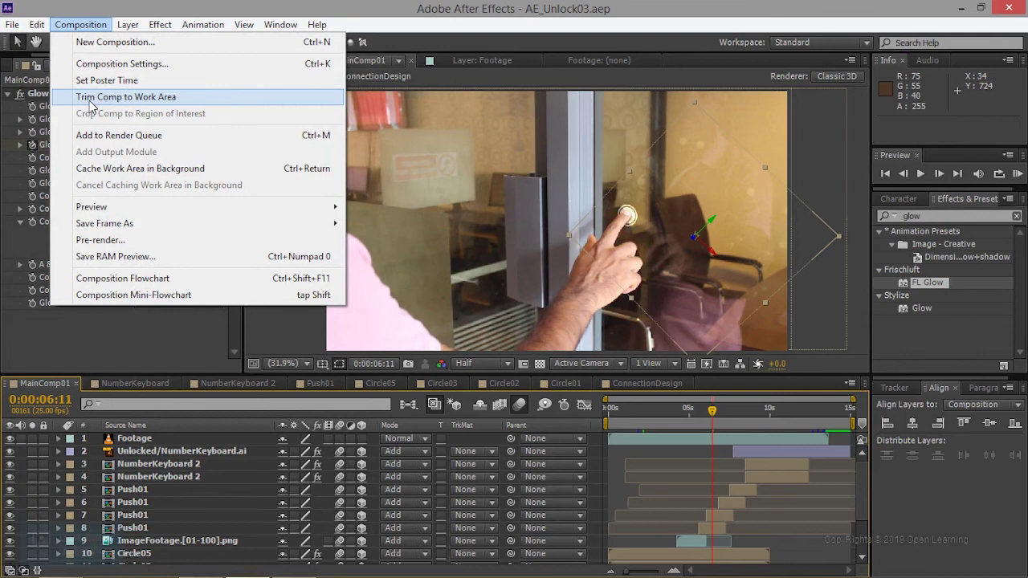
click(86, 135)
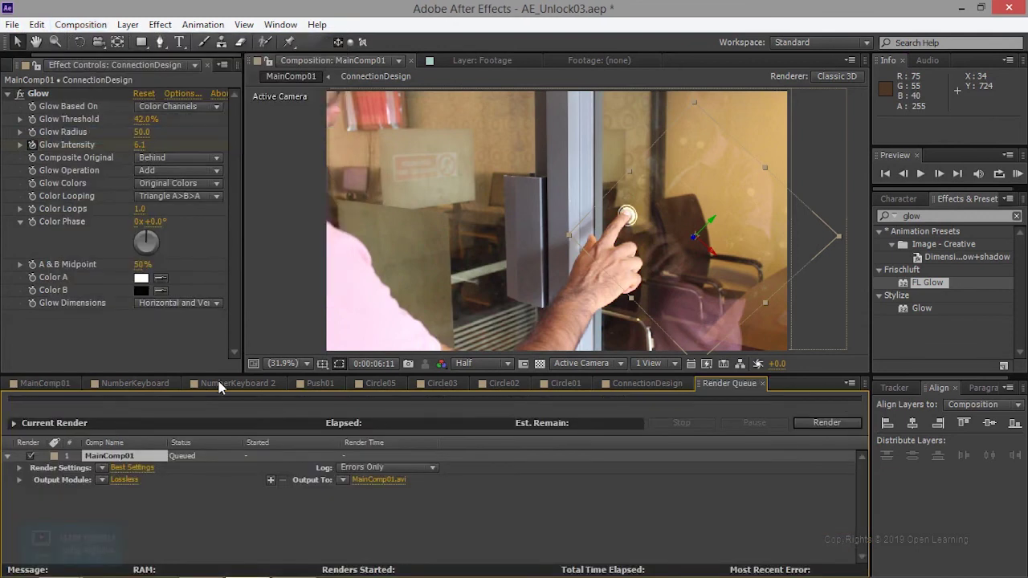
Accept the Best render settings and set the output module format to H.264
click(141, 467)
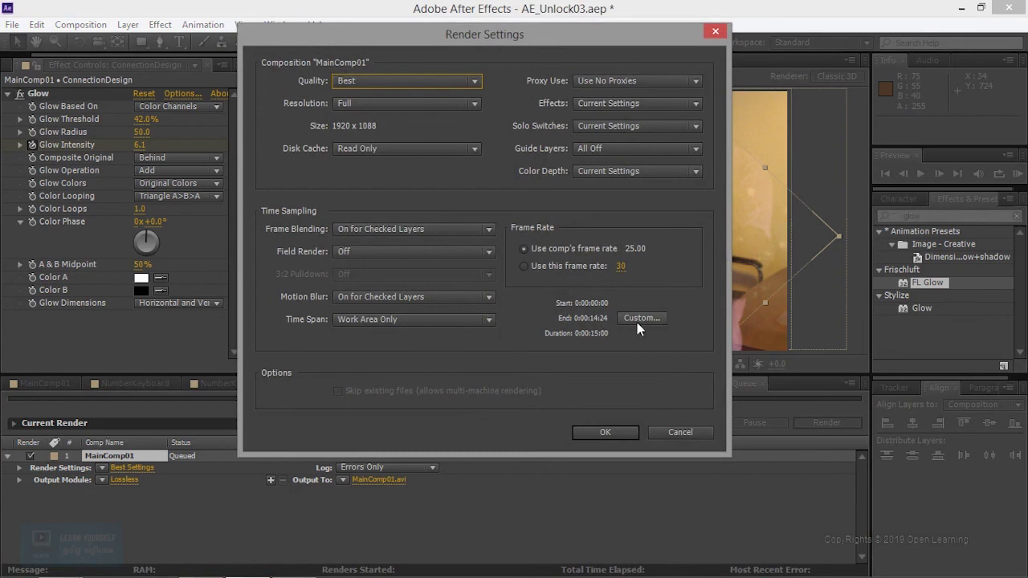
click(614, 435)
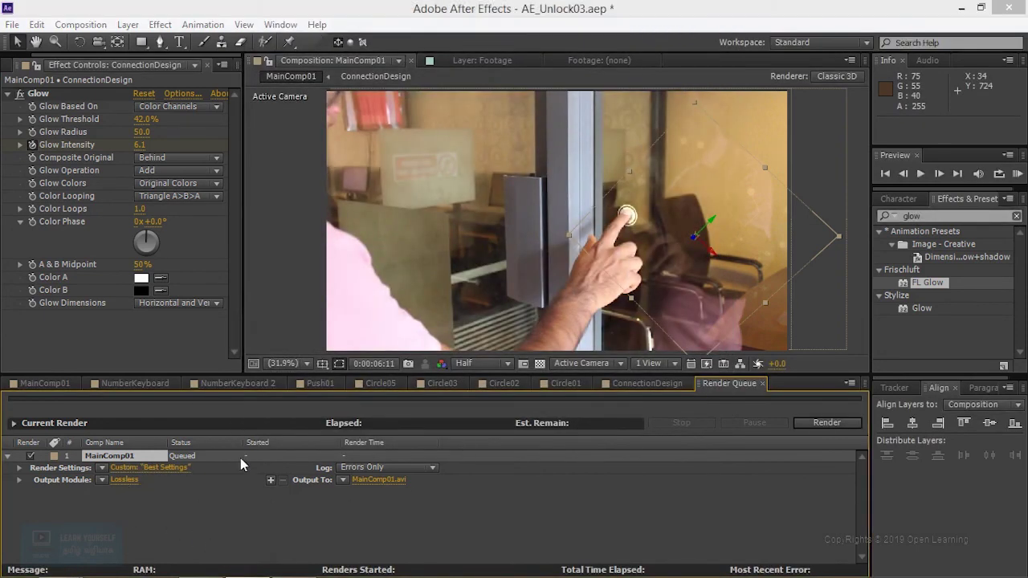
click(124, 479)
click(345, 147)
click(353, 78)
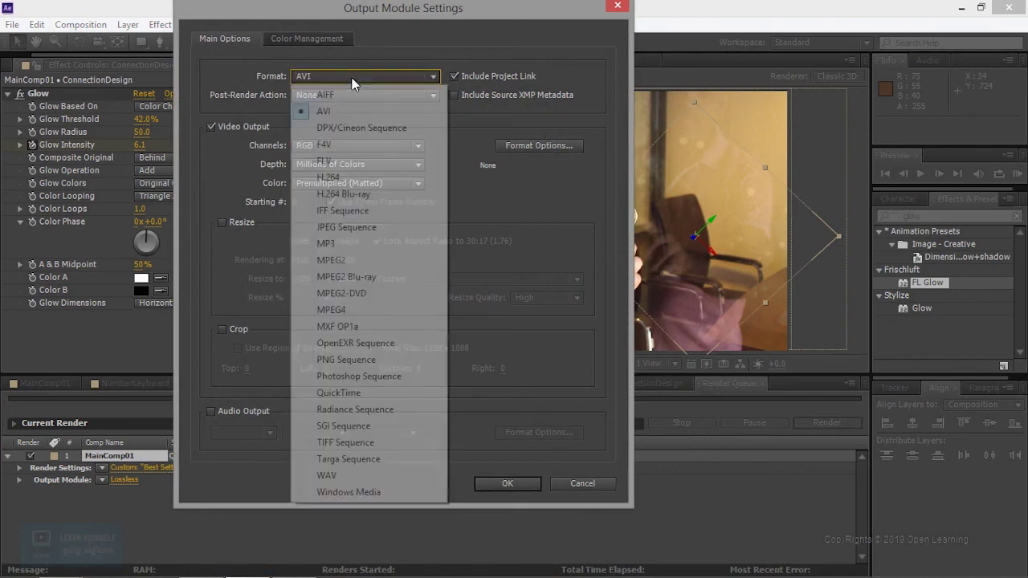
click(371, 178)
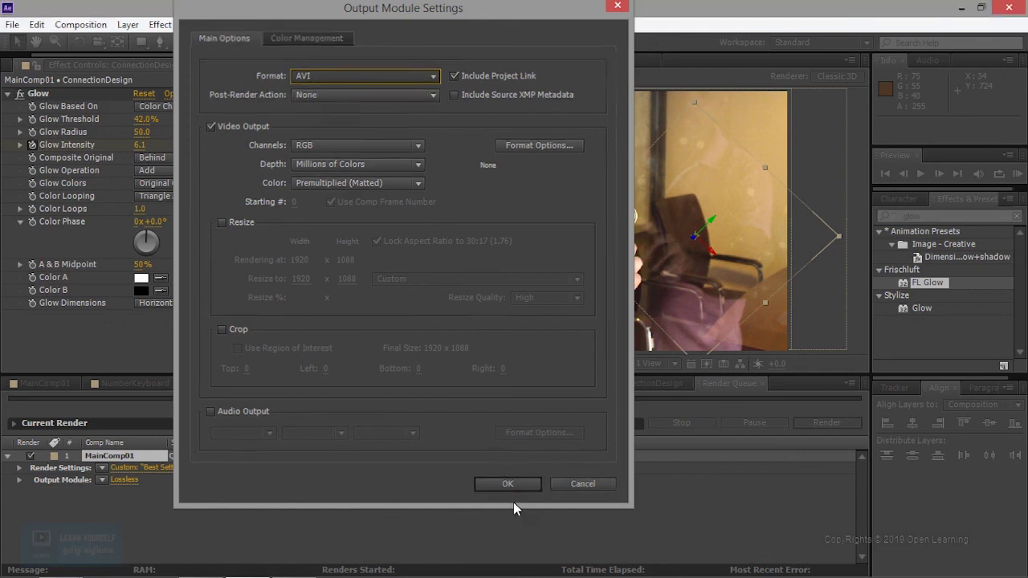
click(511, 485)
Name the output file Test.mp4 and start the render
click(406, 481)
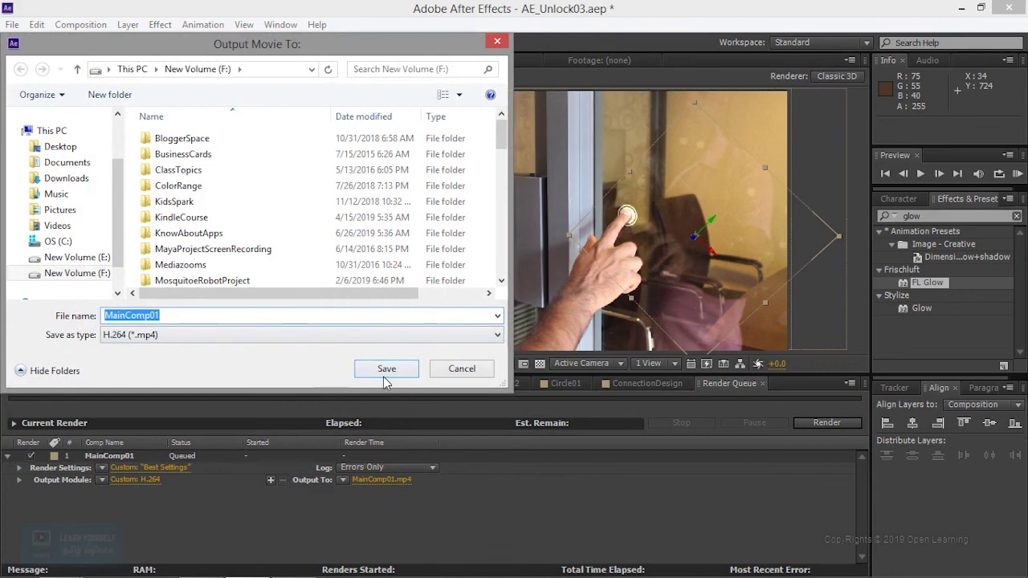
text(Test)
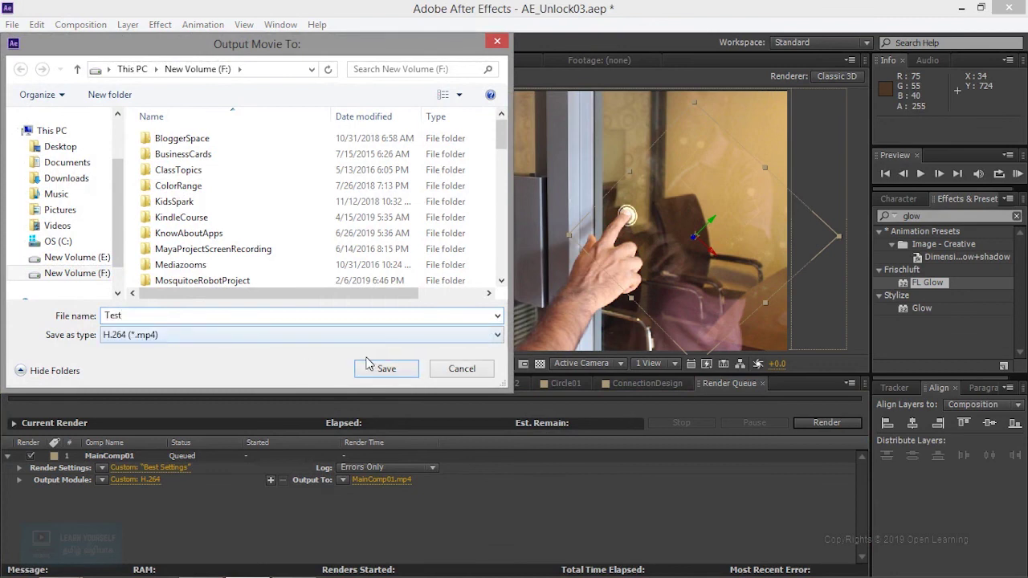
click(384, 369)
click(839, 424)
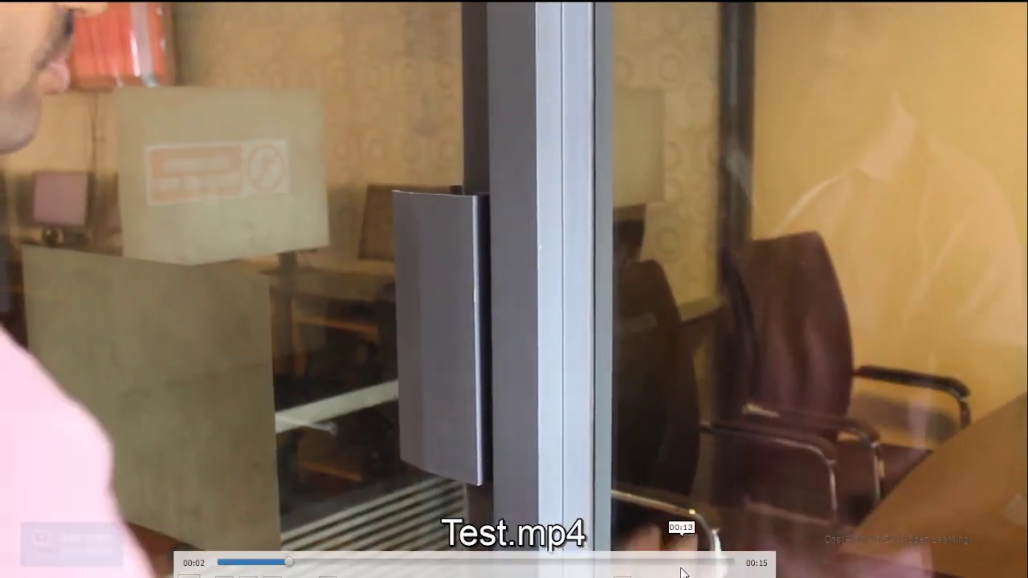
Scrub Test.mp4 between 00:12 and 00:10, pausing at 00:10 on the green Unlocked padlock
click(680, 563)
click(659, 563)
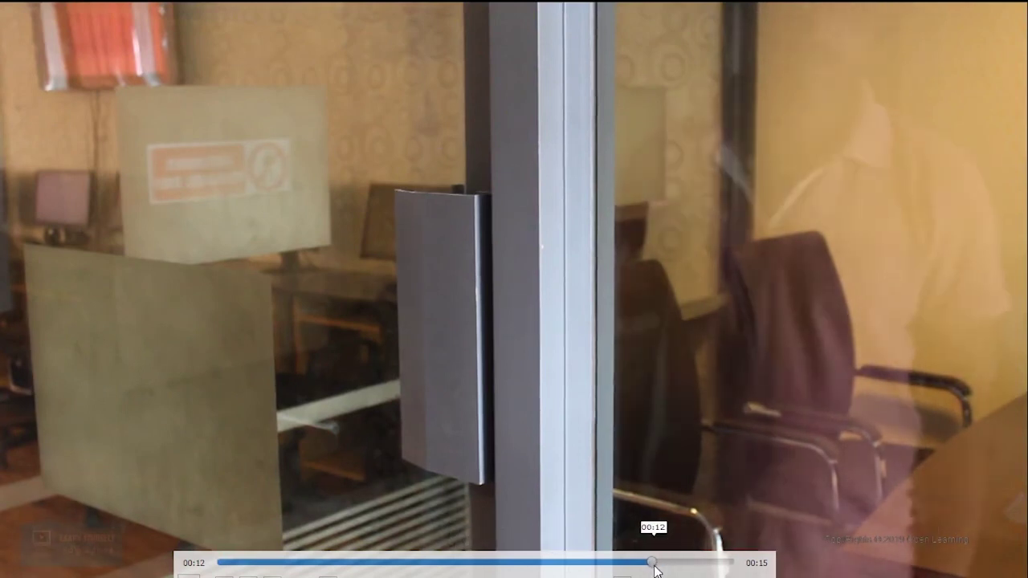
key(space)
drag(654, 566, 614, 565)
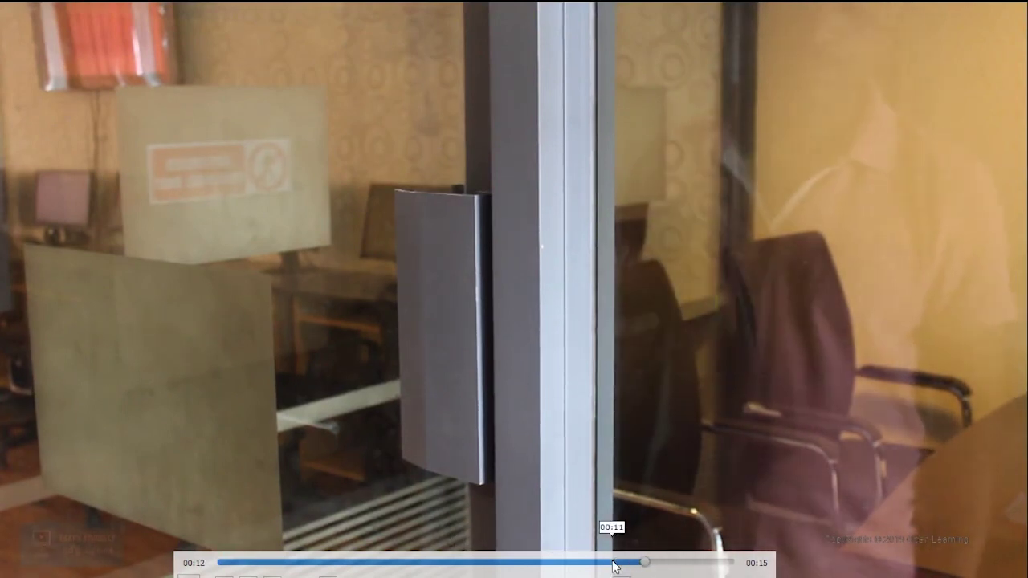
drag(614, 565, 597, 564)
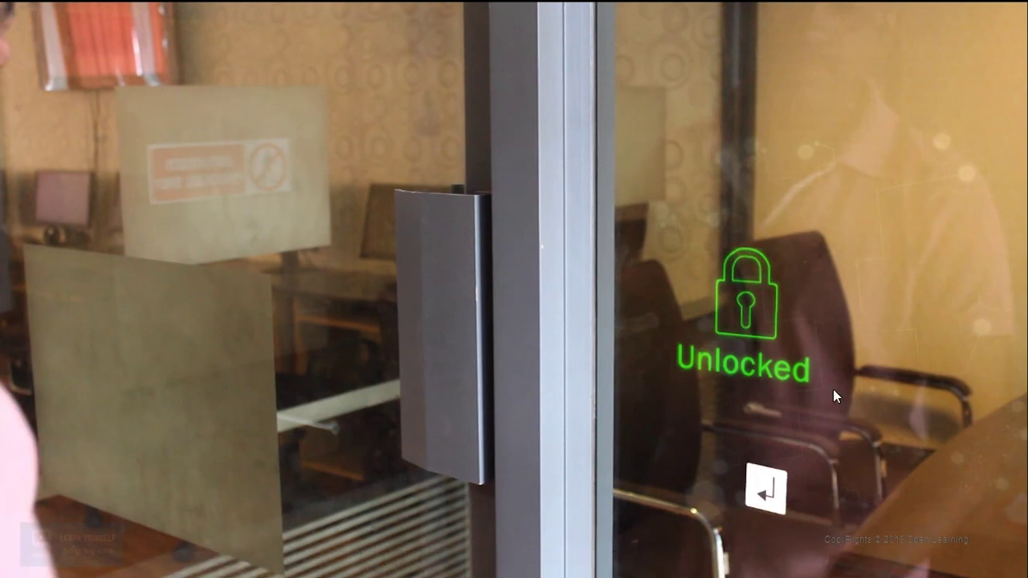
drag(682, 562, 661, 562)
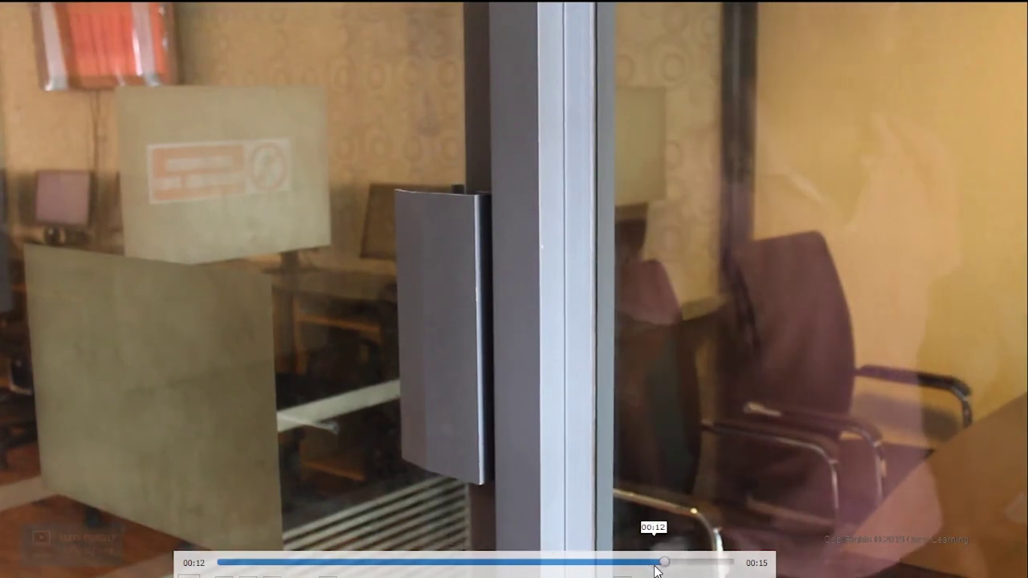
drag(660, 570, 634, 567)
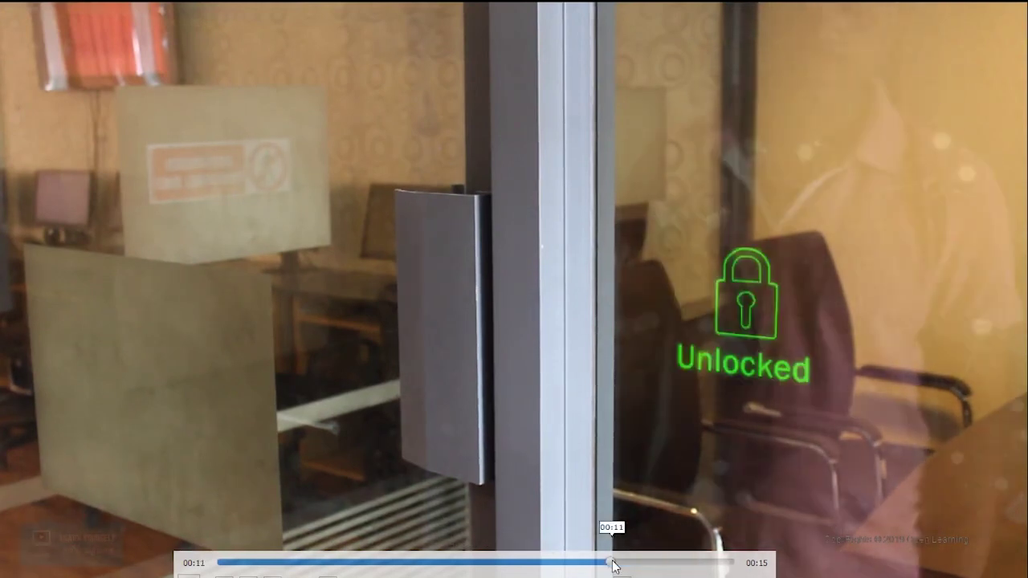
key(space)
click(584, 564)
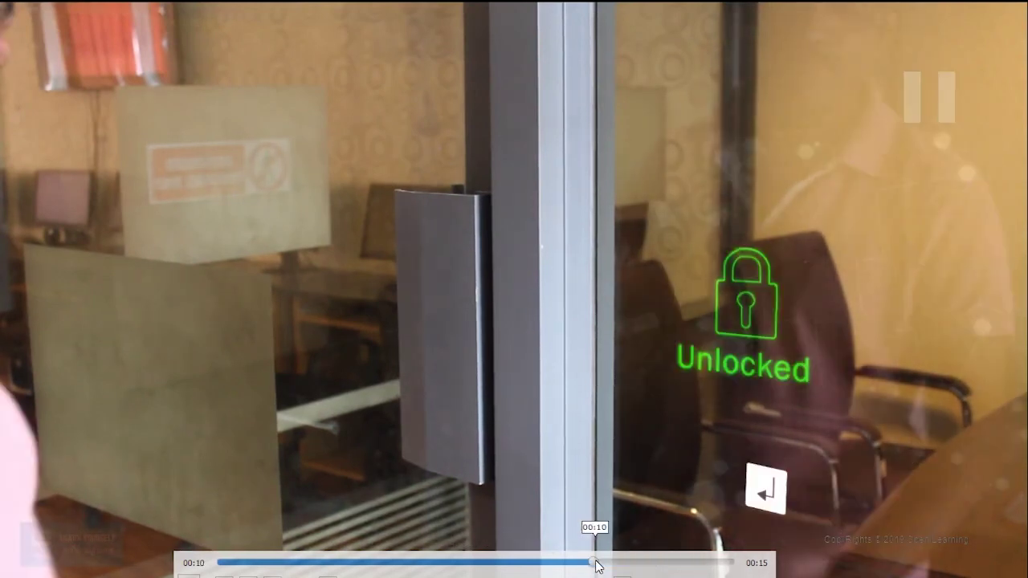